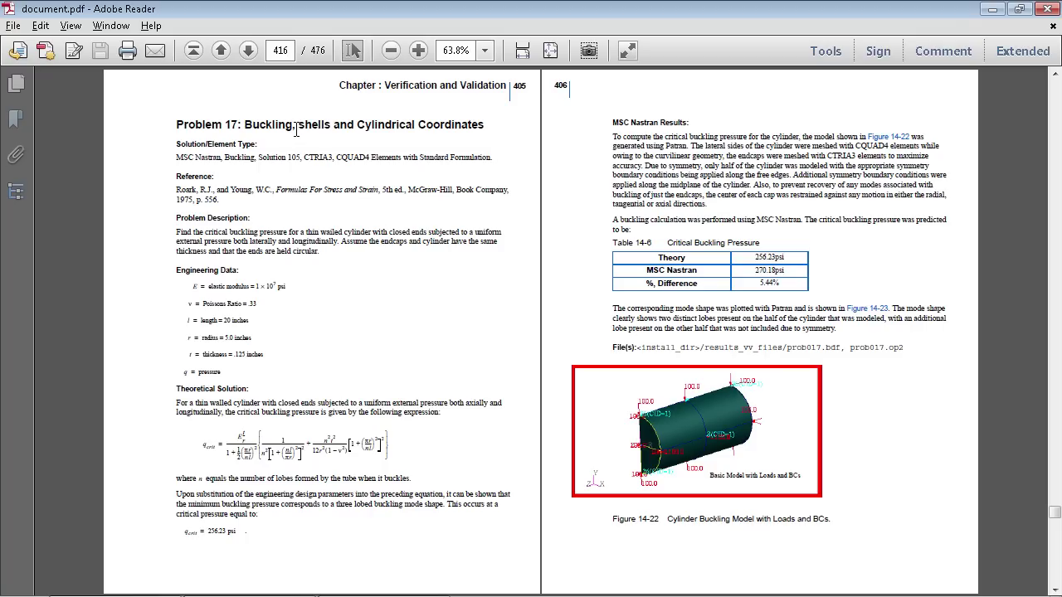
Leave the Problem 17 buckling document and launch MSC Patran 2012.2 Student Edition in a maximized window.
left_click_drag(297, 129, 426, 124)
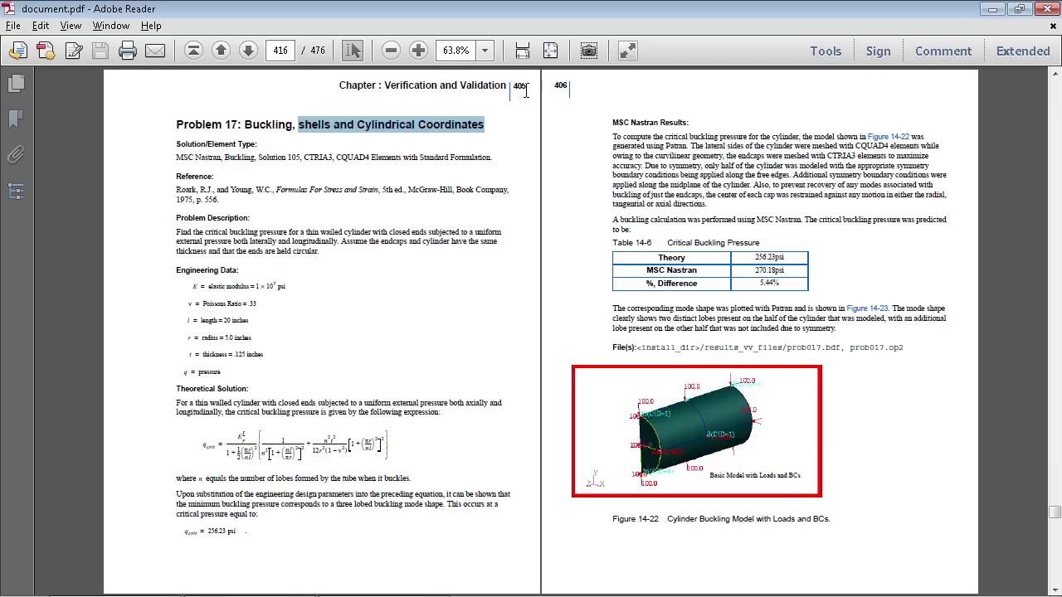
left_click(512, 120)
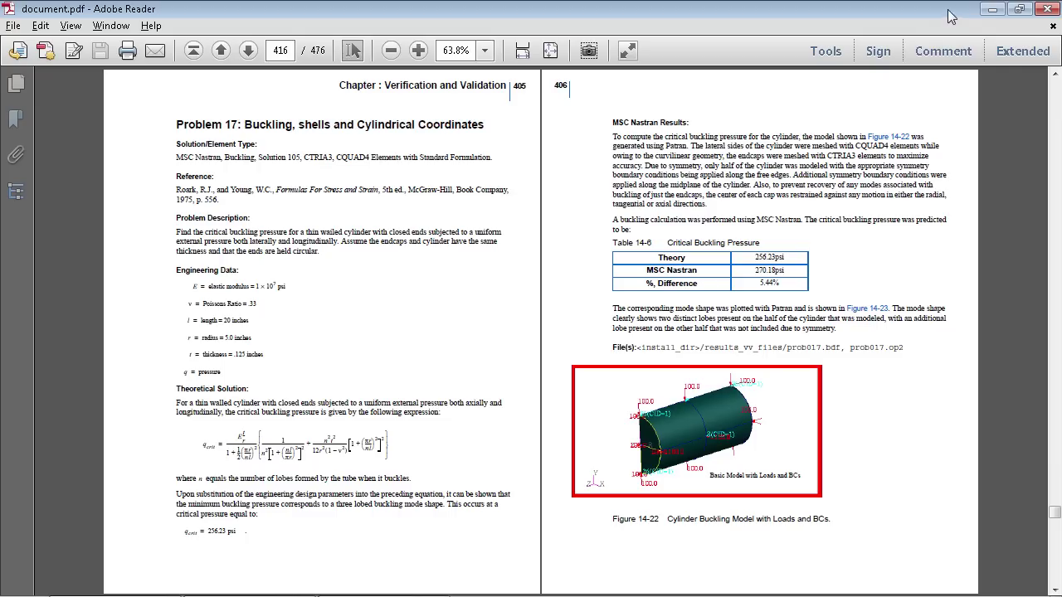
left_click(992, 10)
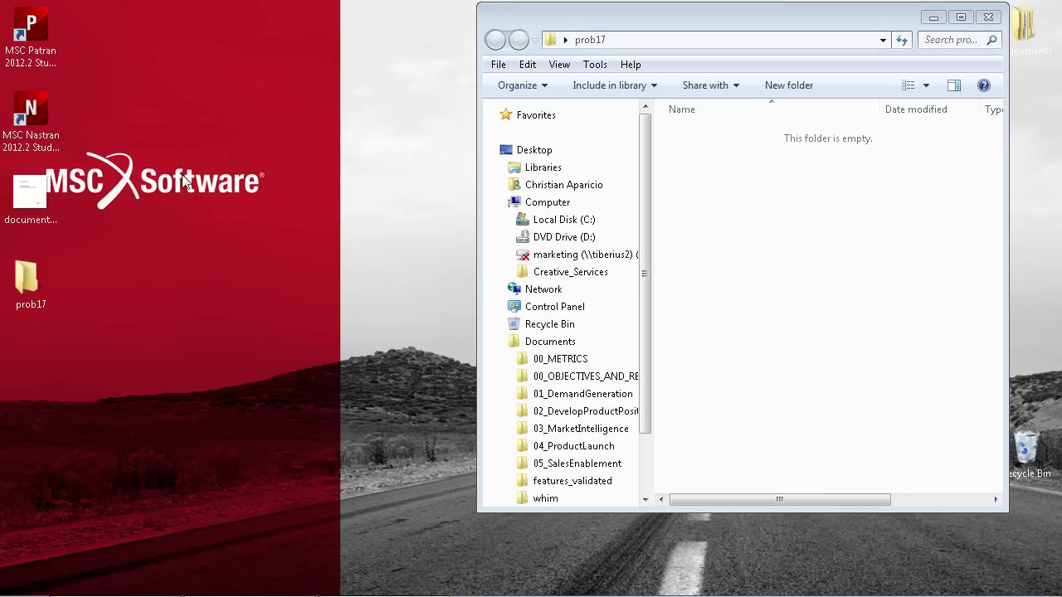
double_click(31, 33)
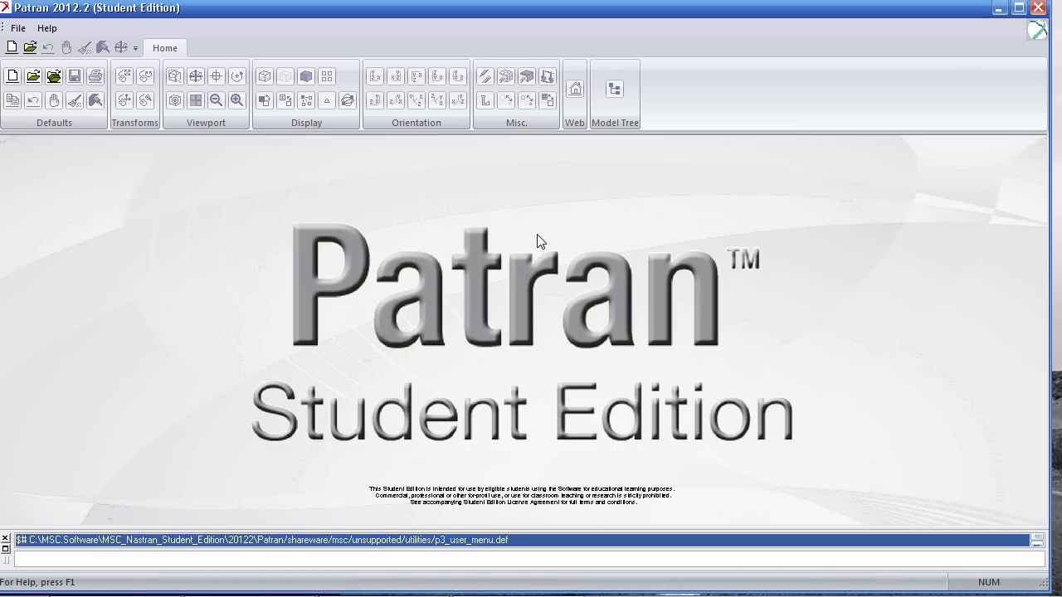
left_click(1018, 7)
Create a new database named prob17 in the prob17 folder and accept the MSC.Nastran structural model preferences.
left_click(15, 79)
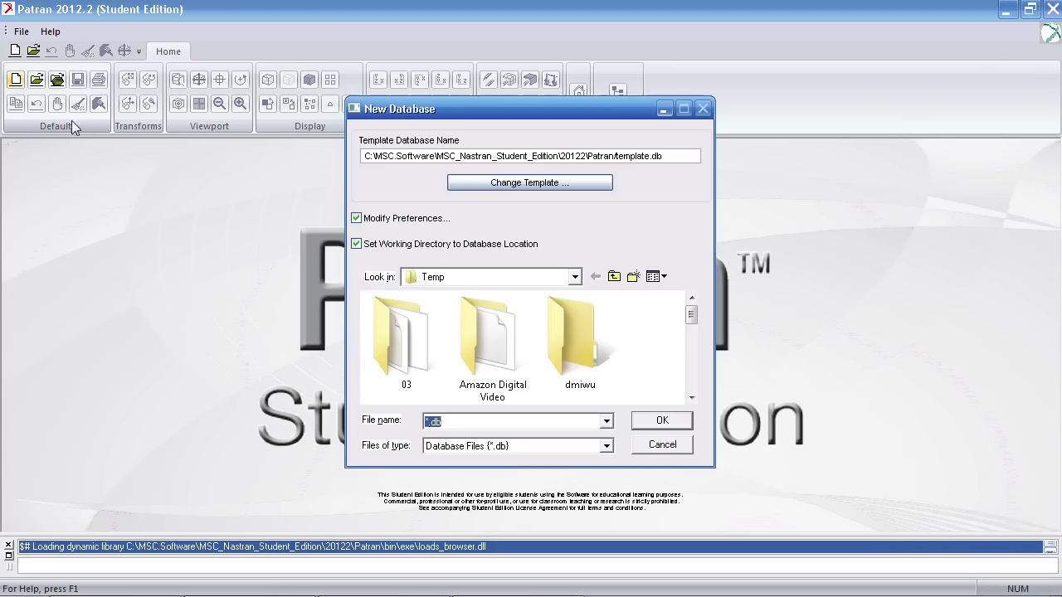
left_click(458, 277)
left_click(442, 466)
double_click(460, 424)
type("prob")
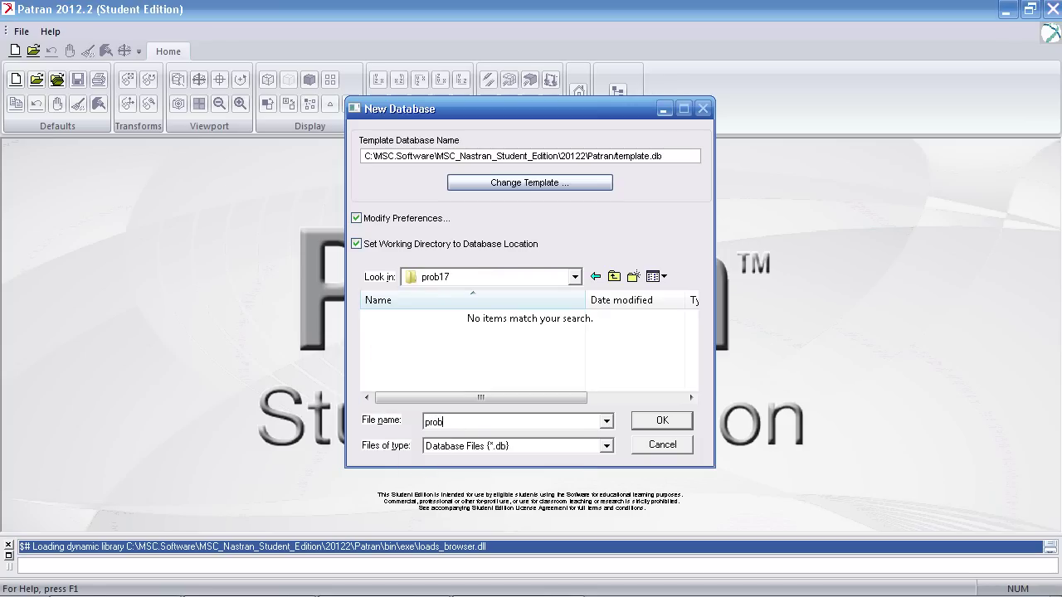
type("17")
key("Return")
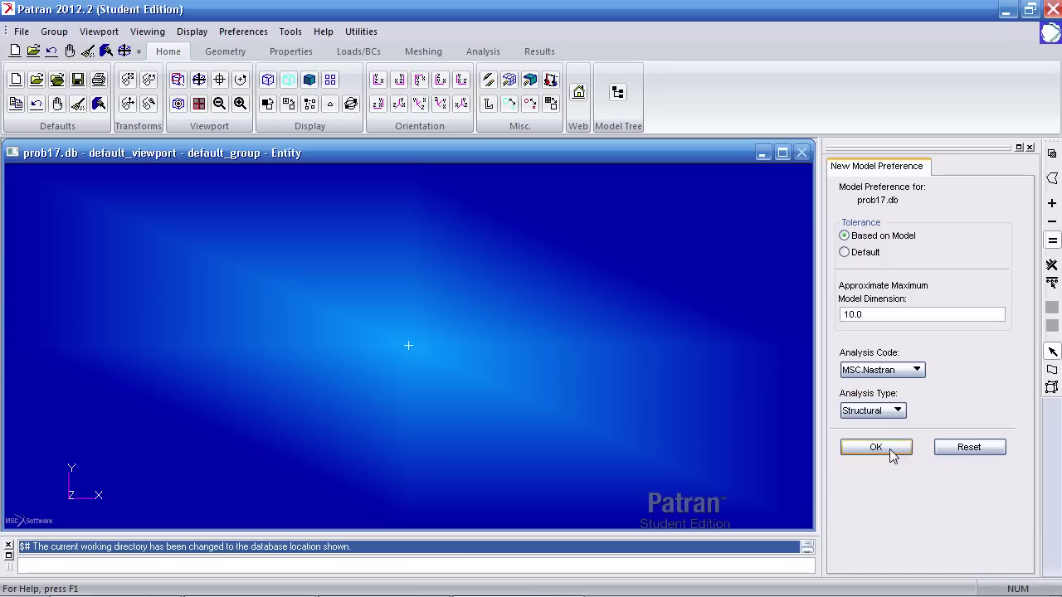
left_click(876, 448)
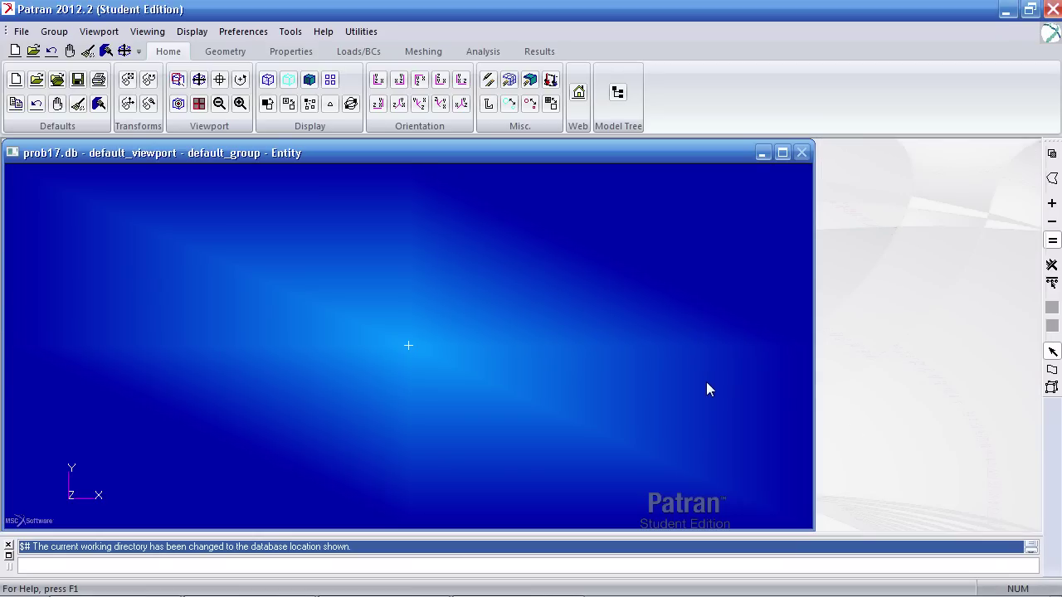
Create a straight curve by XYZ from origin [0 0 0] with the vector <0 -5 0>.
left_click(222, 52)
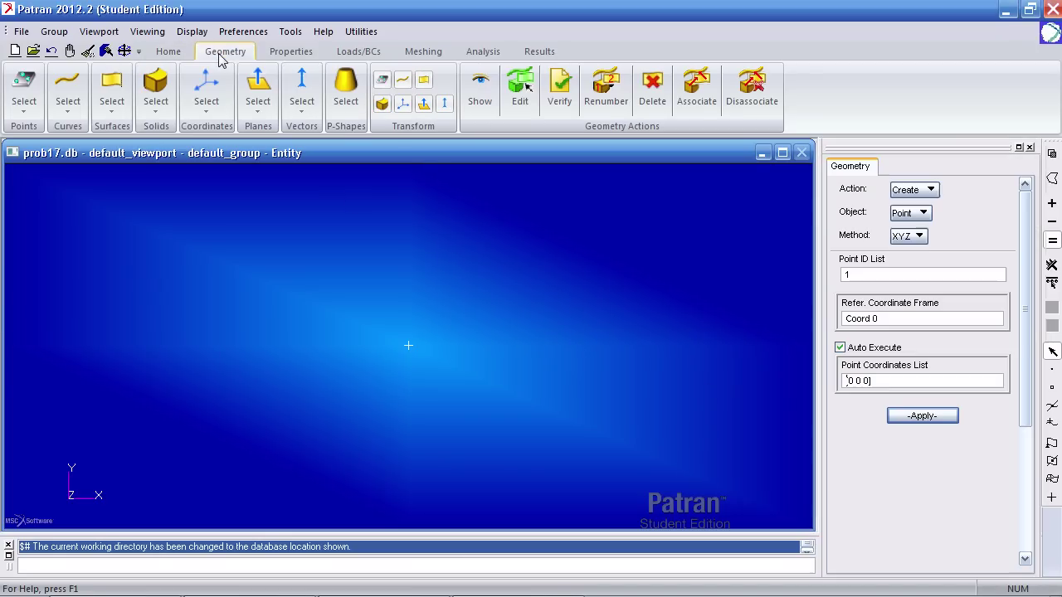
left_click(70, 102)
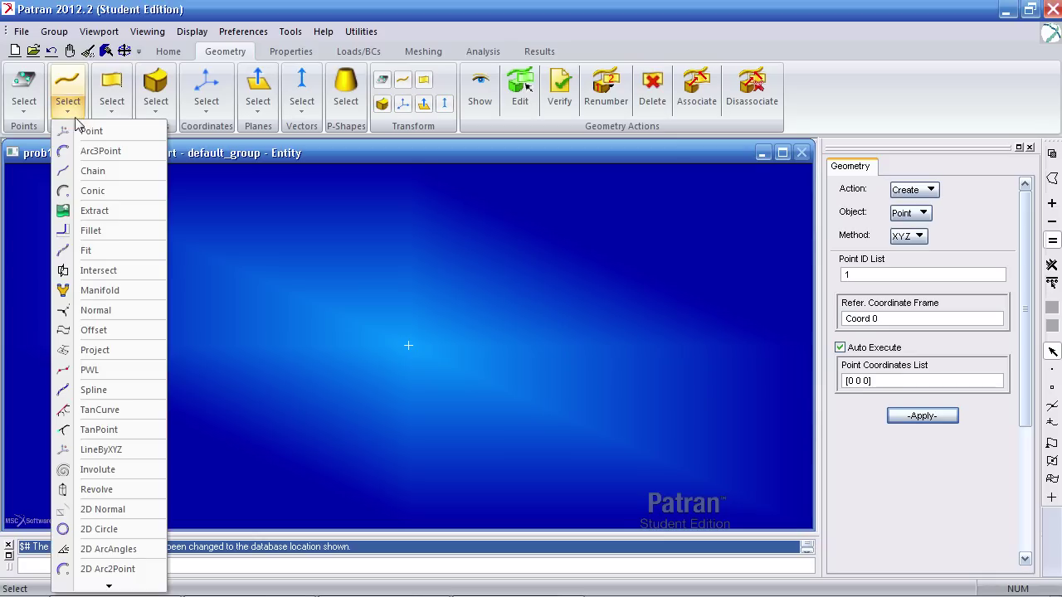
left_click(93, 453)
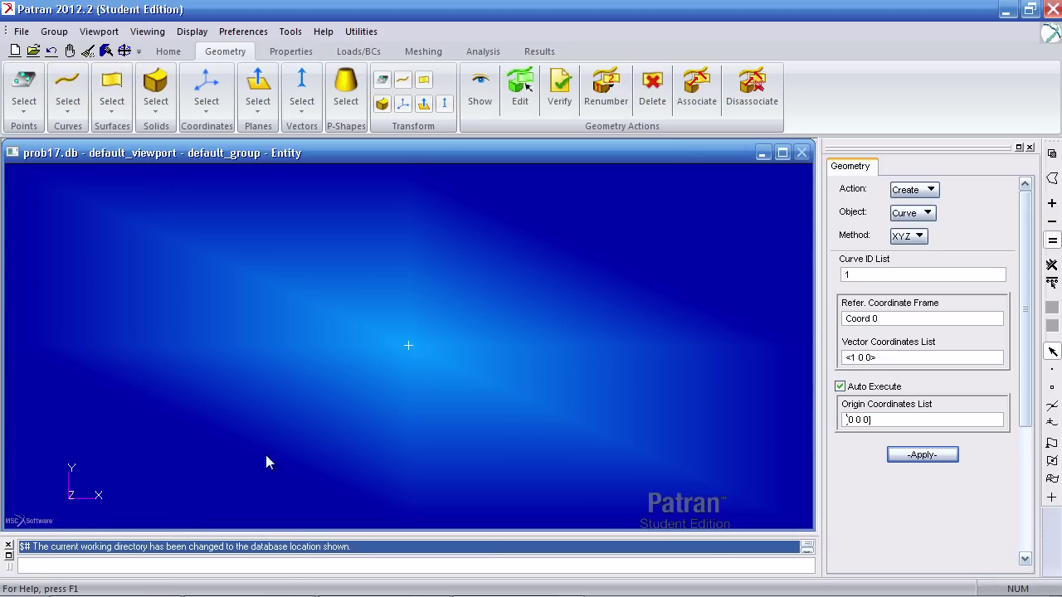
double_click(853, 358)
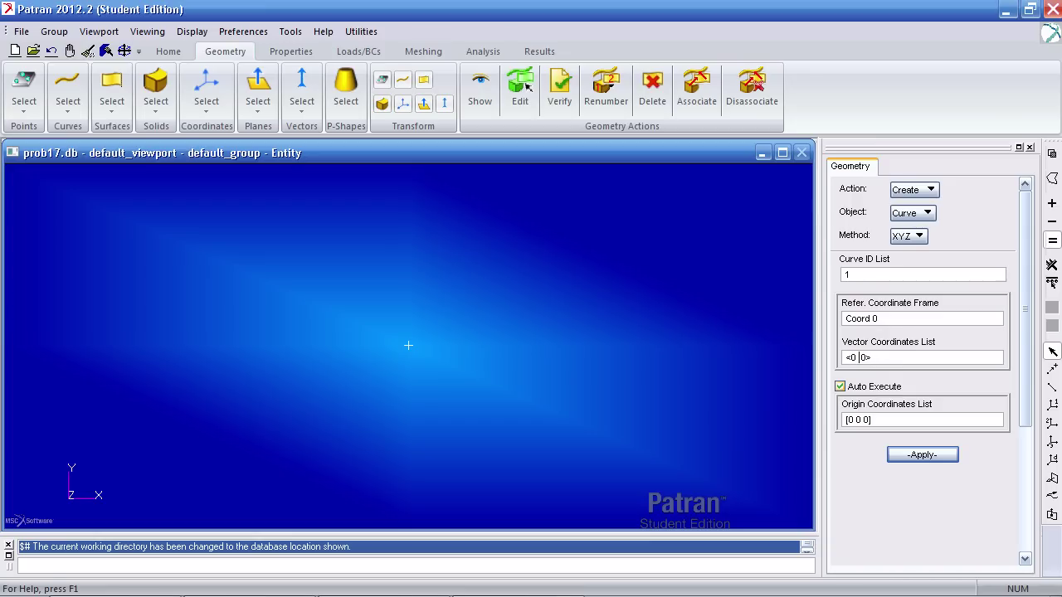
type("-5")
left_click(921, 455)
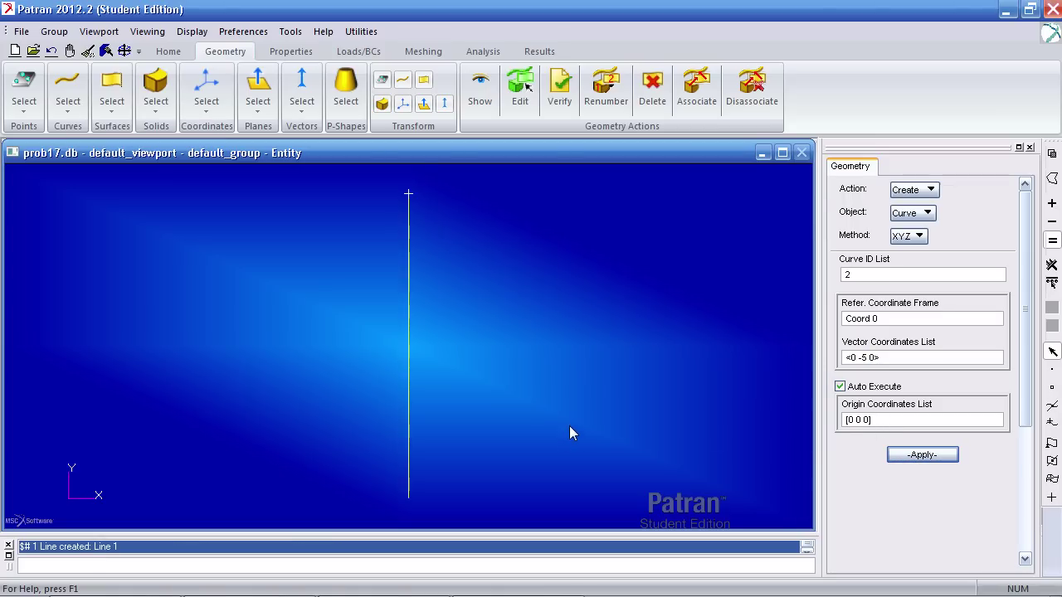
Revolve the line 180 degrees about axis Coord 0.3 to create a half-disc endcap surface.
left_click(114, 110)
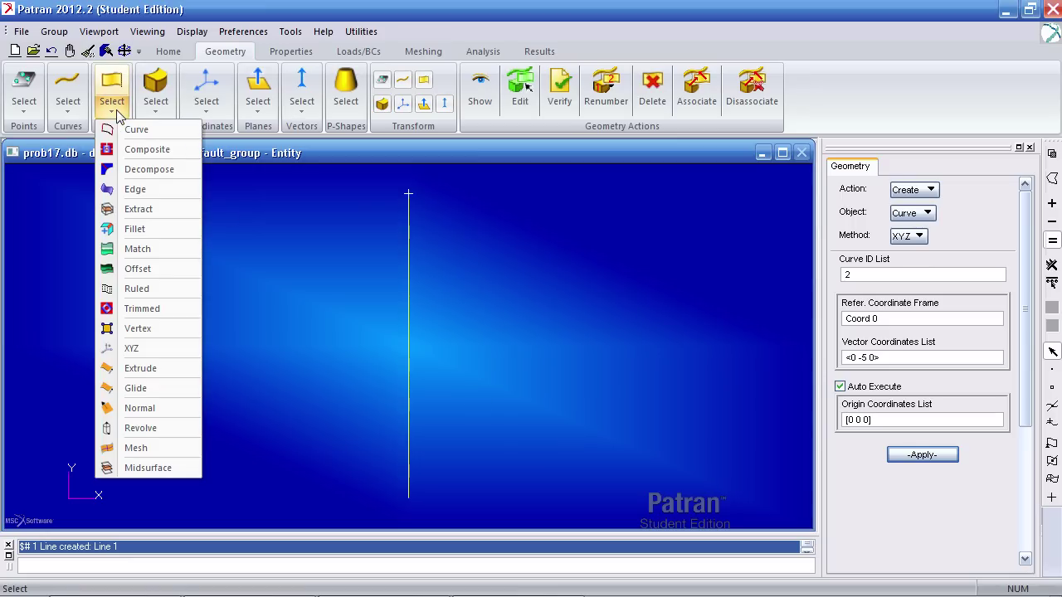
left_click(139, 428)
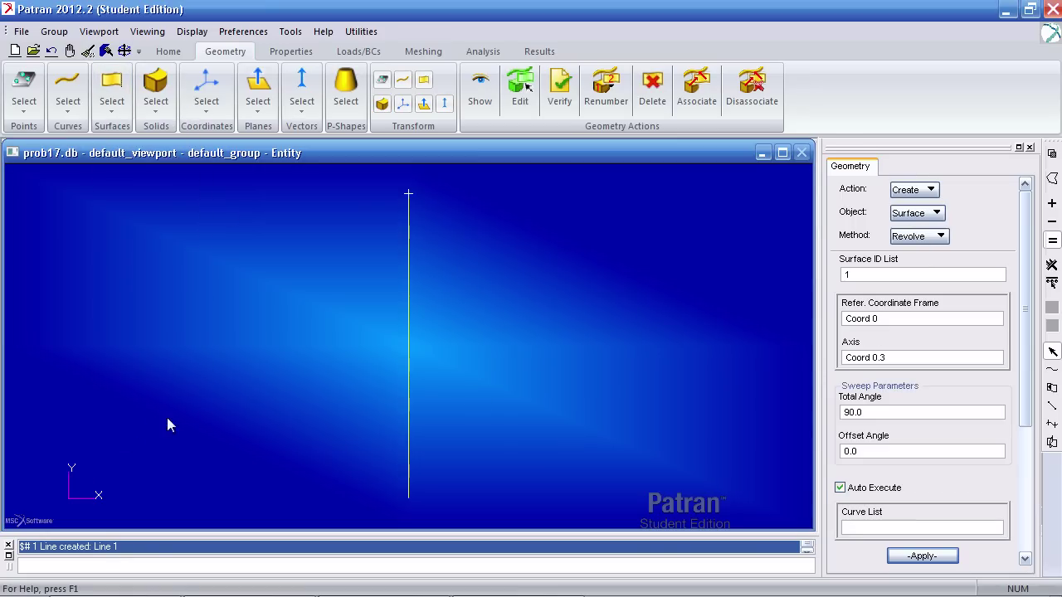
left_click_drag(1024, 326, 1022, 368)
left_click(887, 292)
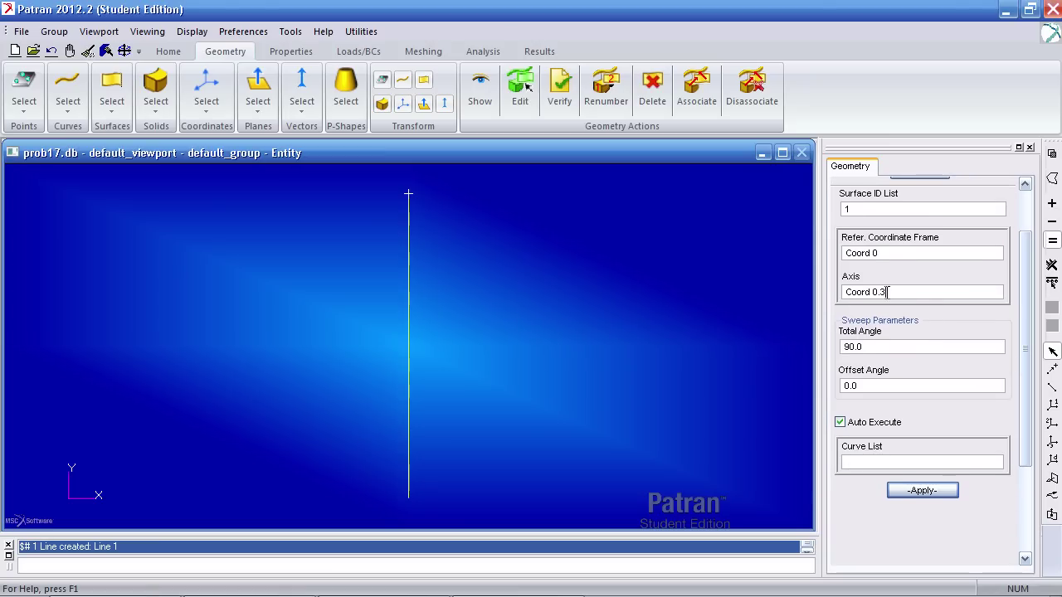
left_click_drag(881, 292, 842, 292)
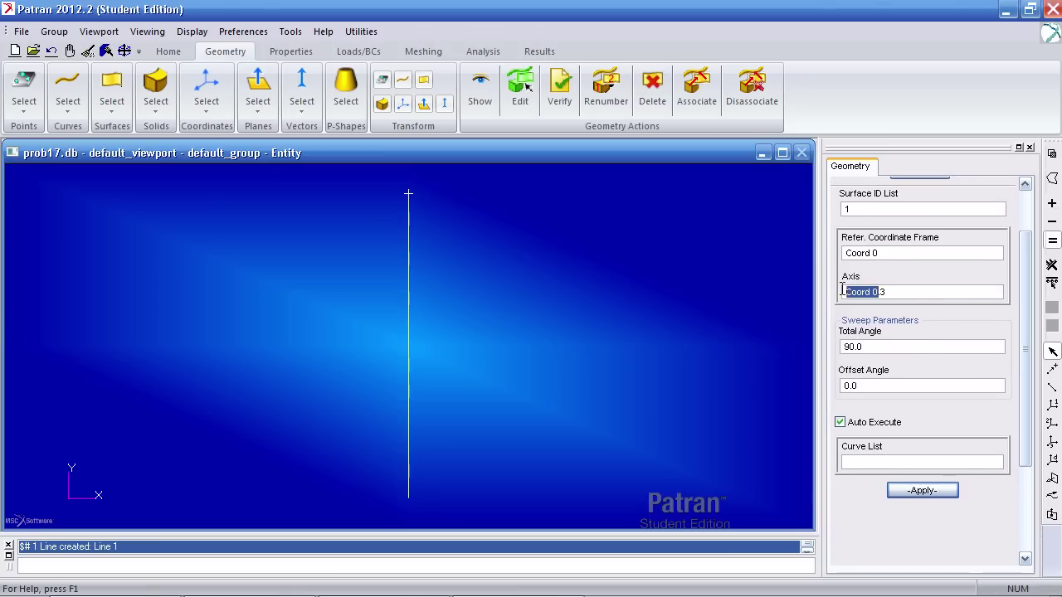
double_click(865, 348)
type("180")
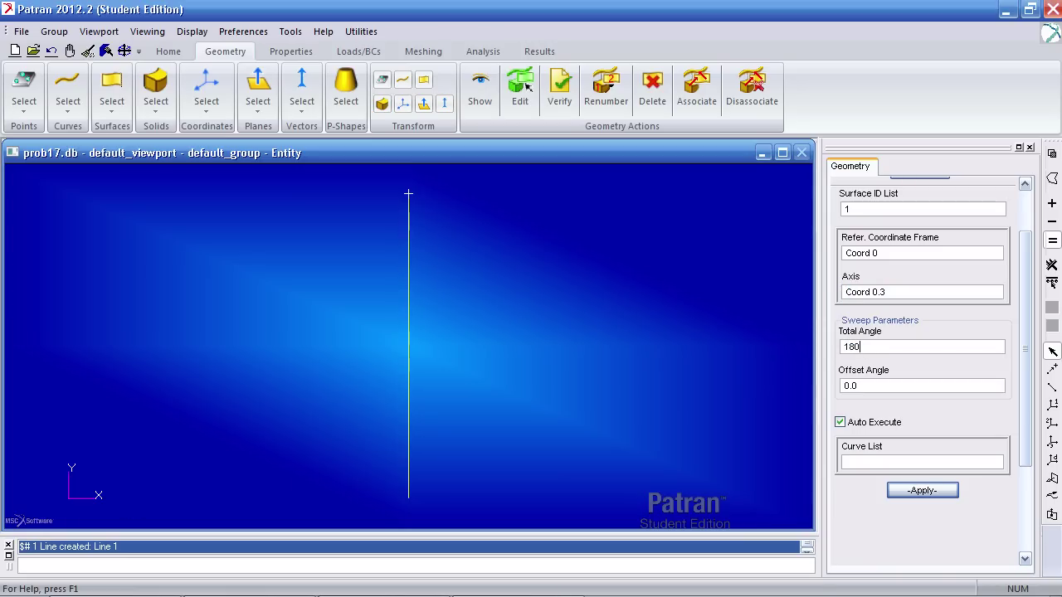
left_click(875, 461)
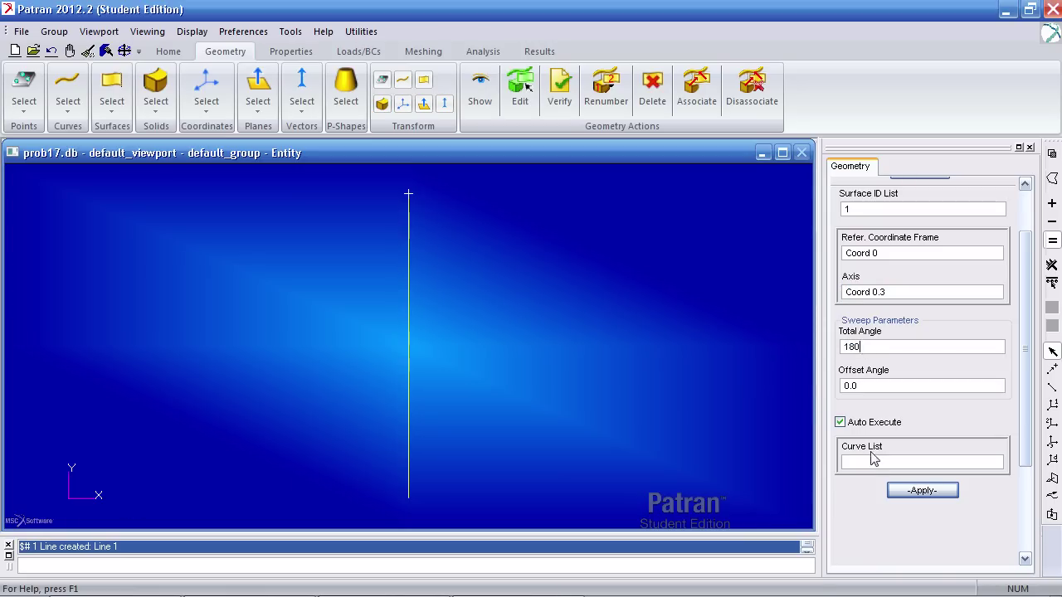
left_click(412, 404)
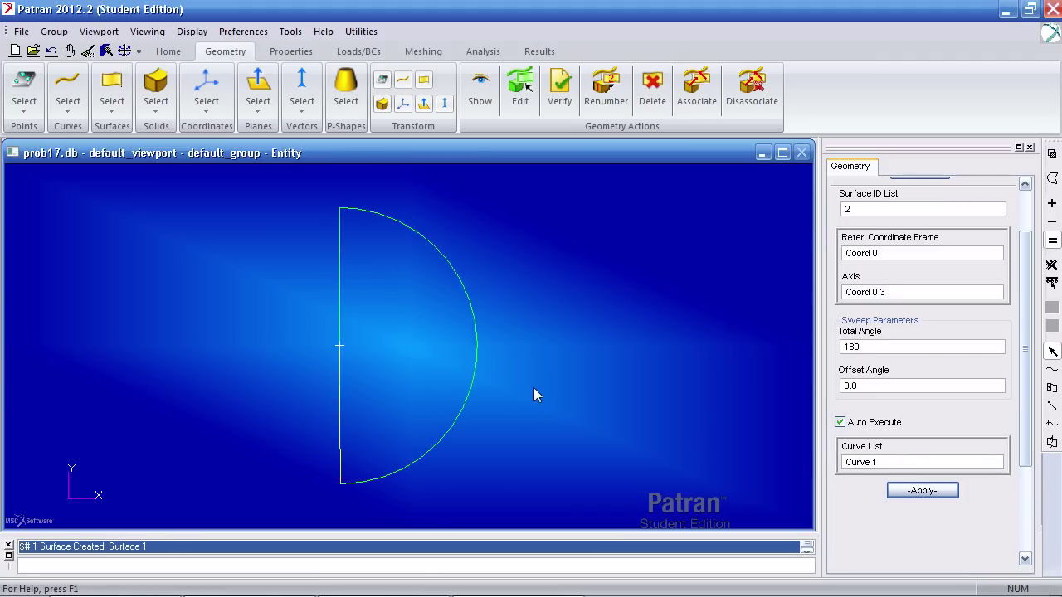
Extrude the arc edge of the half-disc along <0 0 -20> to create the half-cylinder's lateral surface.
middle_click_drag(534, 393, 493, 397)
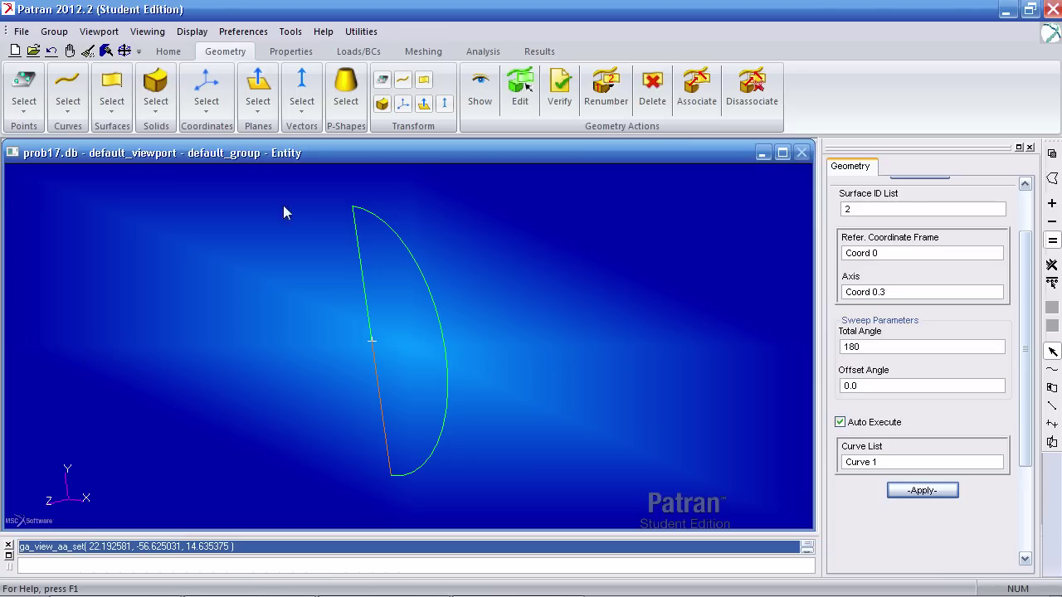
left_click(113, 116)
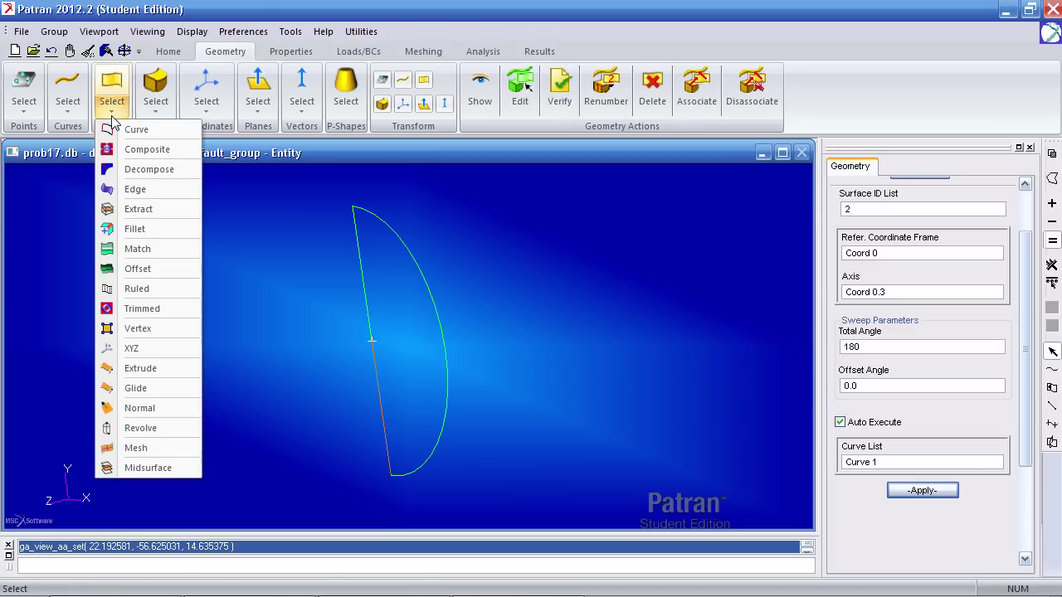
left_click(142, 368)
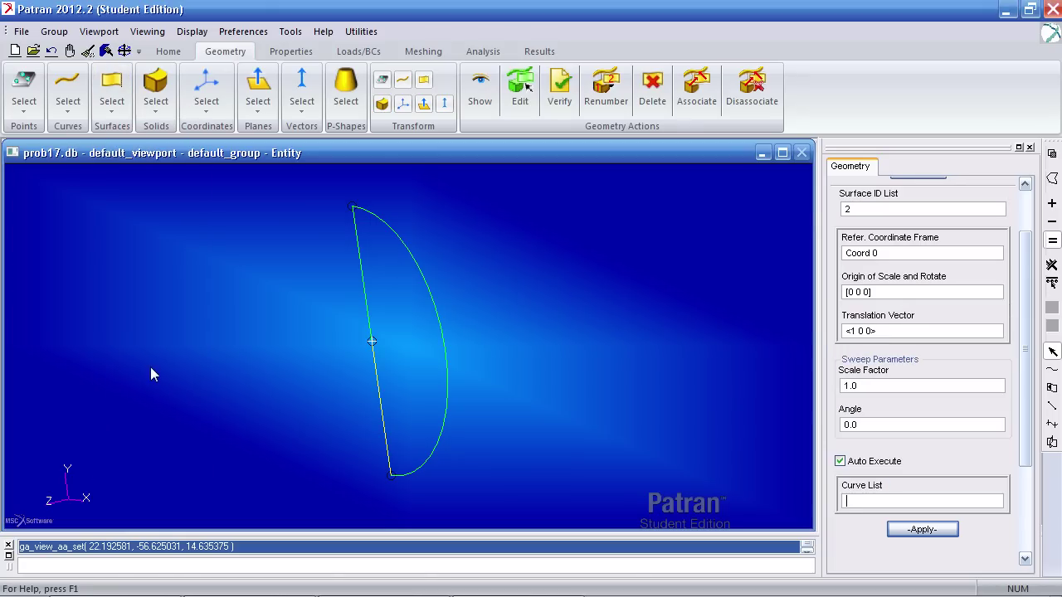
left_click(891, 330)
type("<")
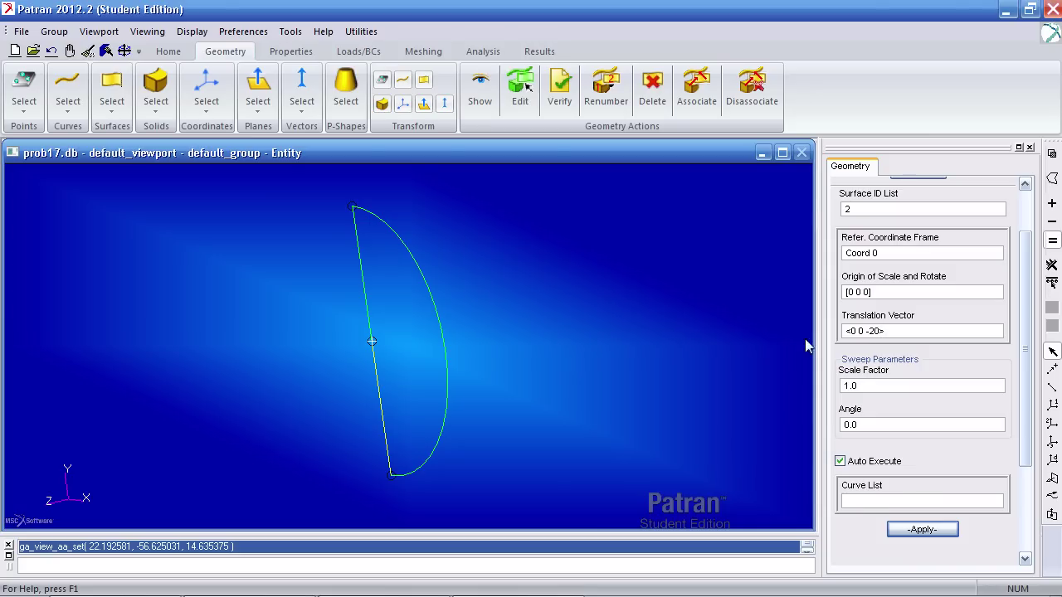
left_click(861, 501)
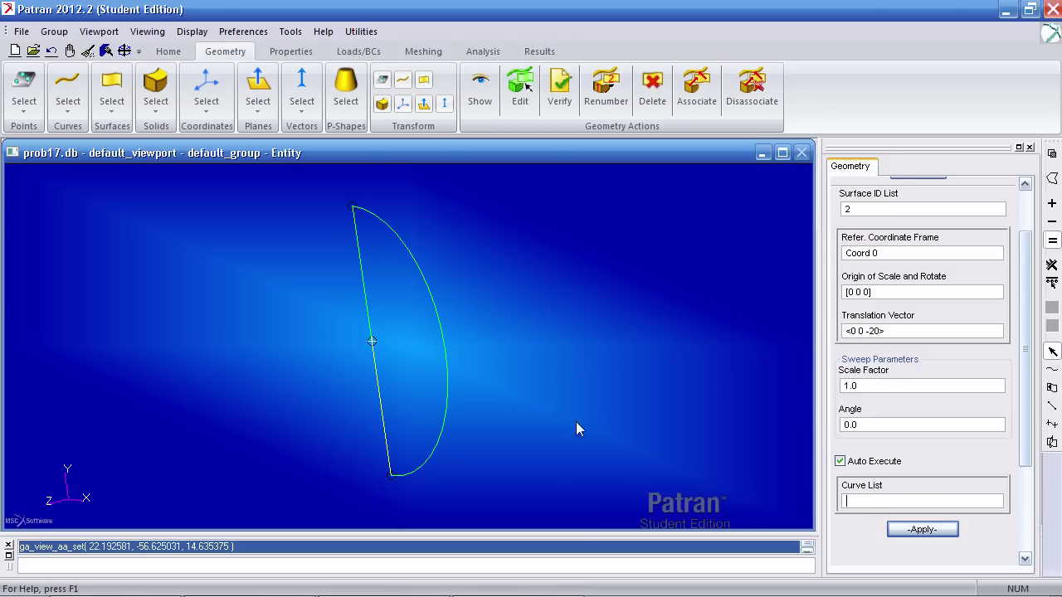
left_click(448, 362)
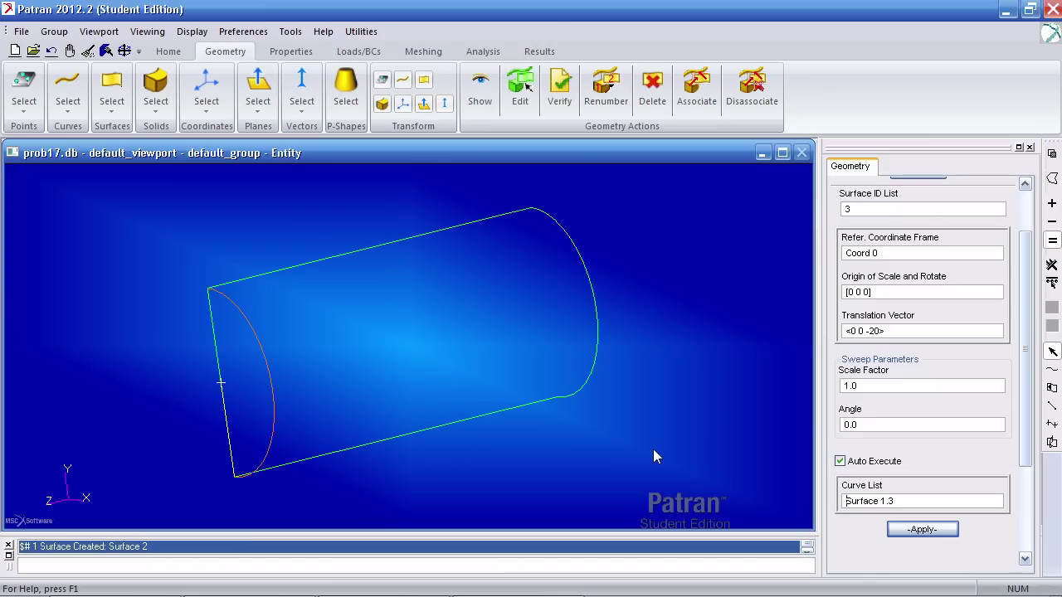
Copy the half-disc endcap surface to the cylinder's far end with the translation vector <0 0 -20>, keeping the original.
mouse_move(620, 382)
middle_mouse_down()
mouse_move(691, 375)
mouse_move(633, 384)
middle_mouse_up()
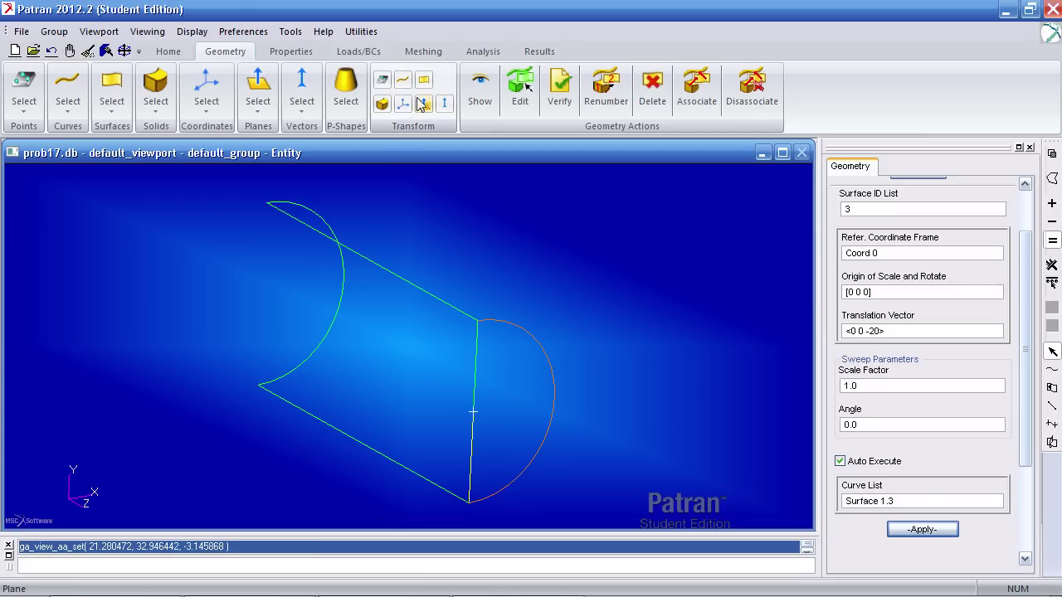
left_click(445, 103)
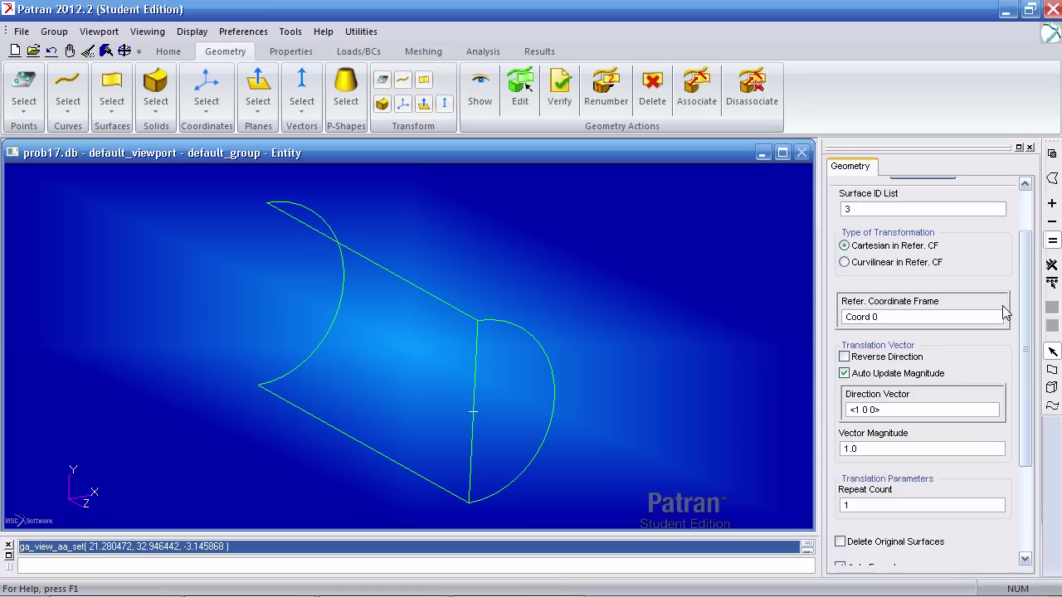
left_click(887, 409)
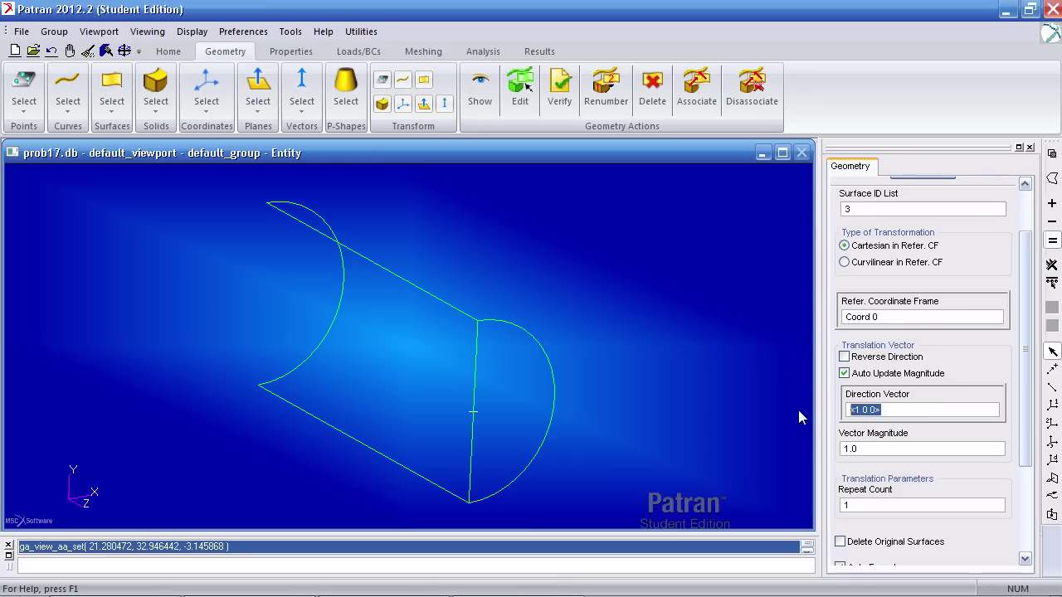
type("<0 0 -20>")
left_click_drag(1021, 398, 1005, 490)
left_click(961, 464)
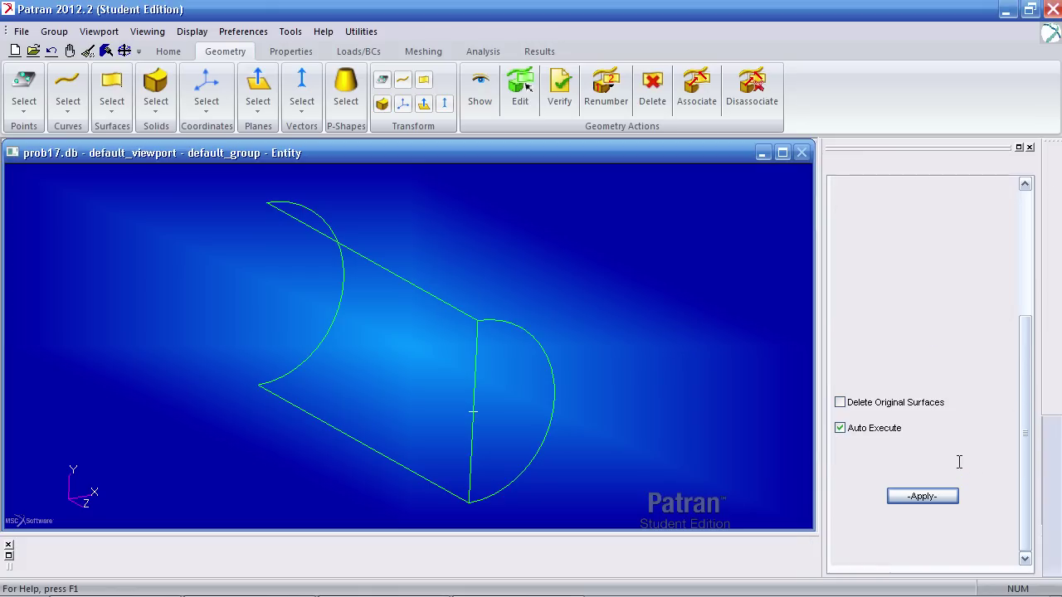
left_click(482, 383)
Create a cylindrical coordinate frame by three points: origin [0 0 0], axis 3 point [0 0 1], plane 1-3 point [1 0 0].
middle_click_drag(482, 383, 336, 385)
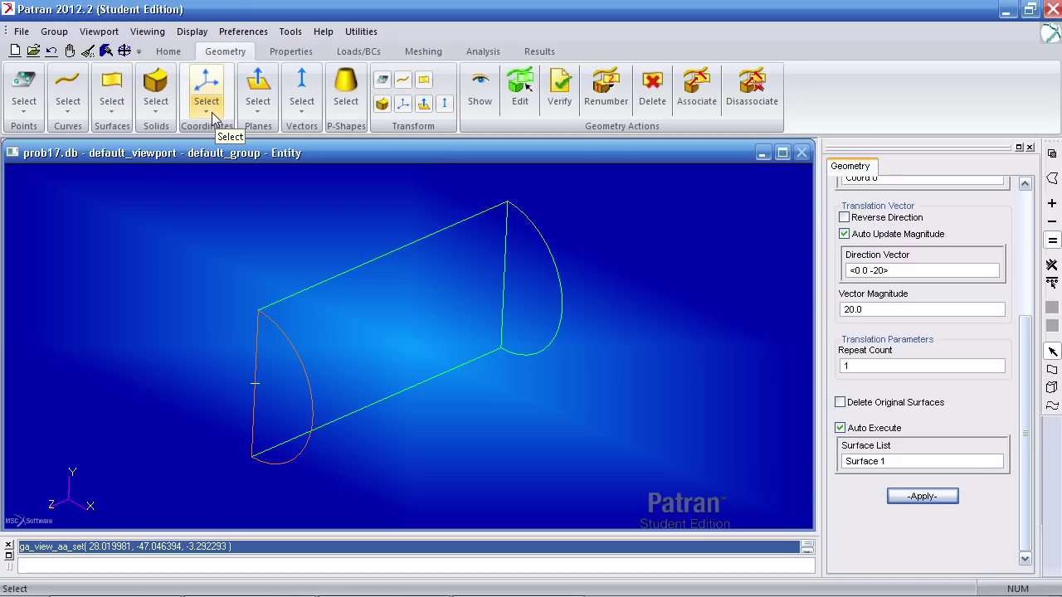
left_click(211, 112)
left_click(214, 129)
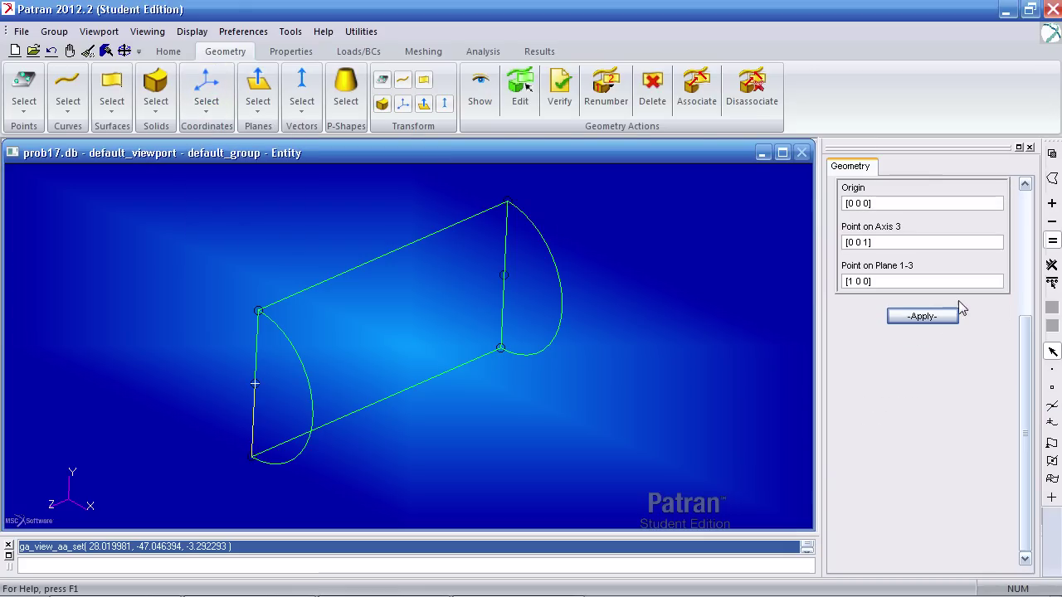
scroll(997, 322, "up", 5)
left_click(936, 285)
left_click(937, 305)
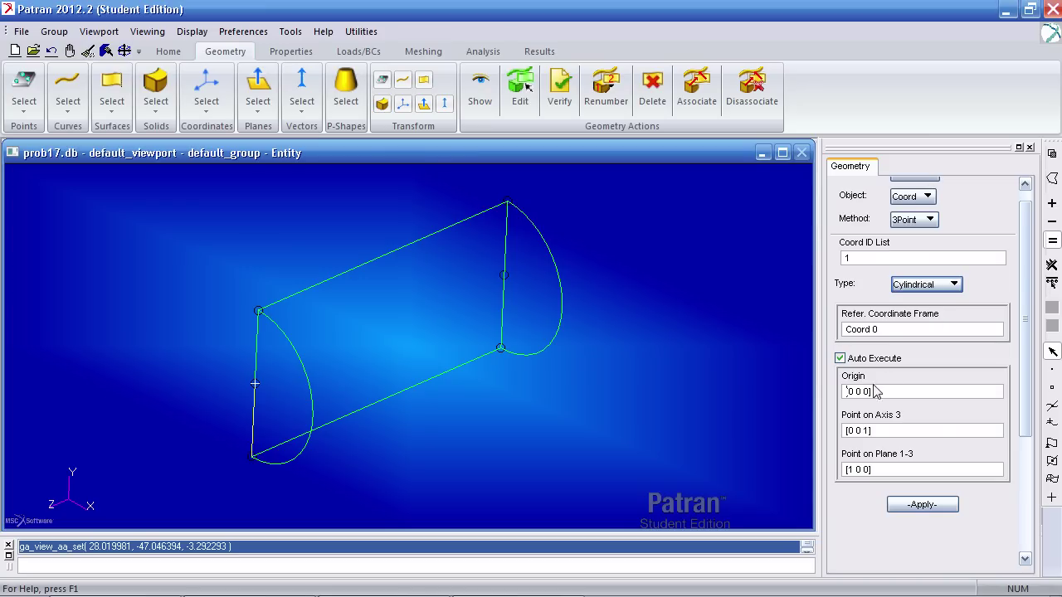
left_click(920, 505)
middle_click_drag(640, 466, 656, 448)
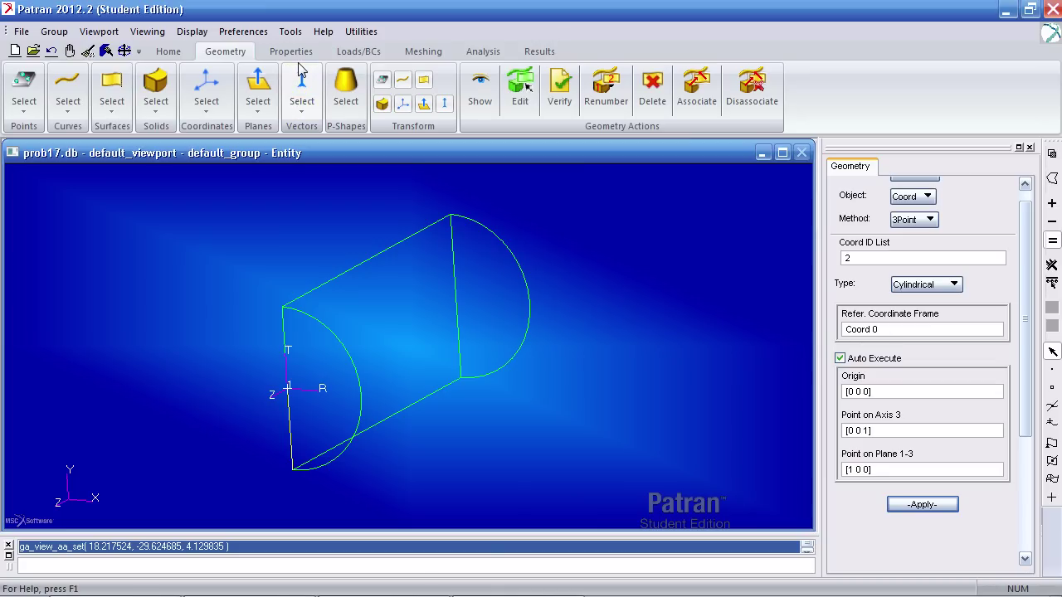
scroll(1014, 284, "up", 1)
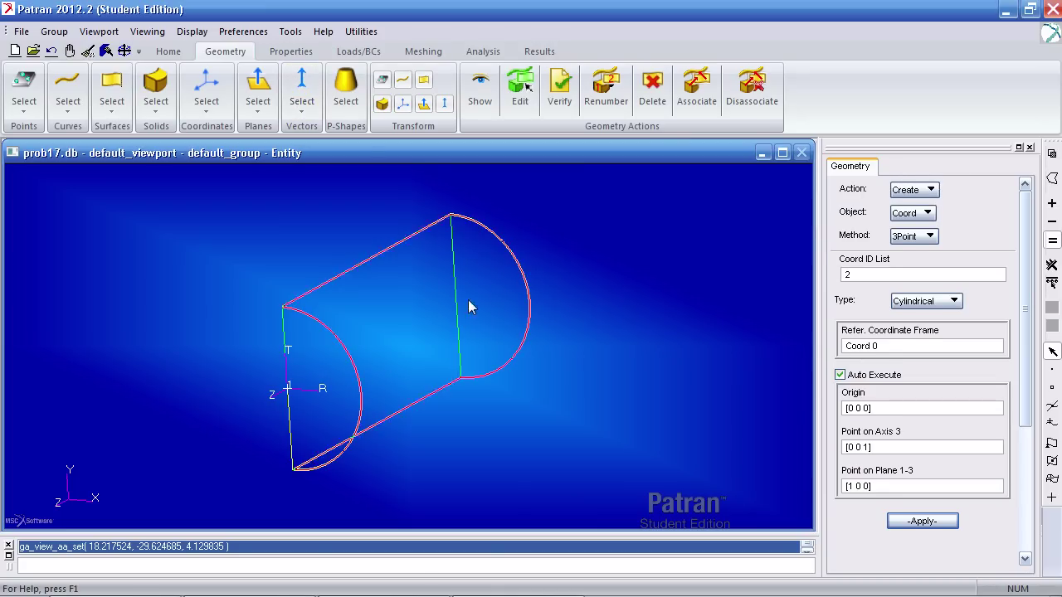
Show the normal vectors at the interior of all three surfaces (Surface 1:3).
left_click(925, 191)
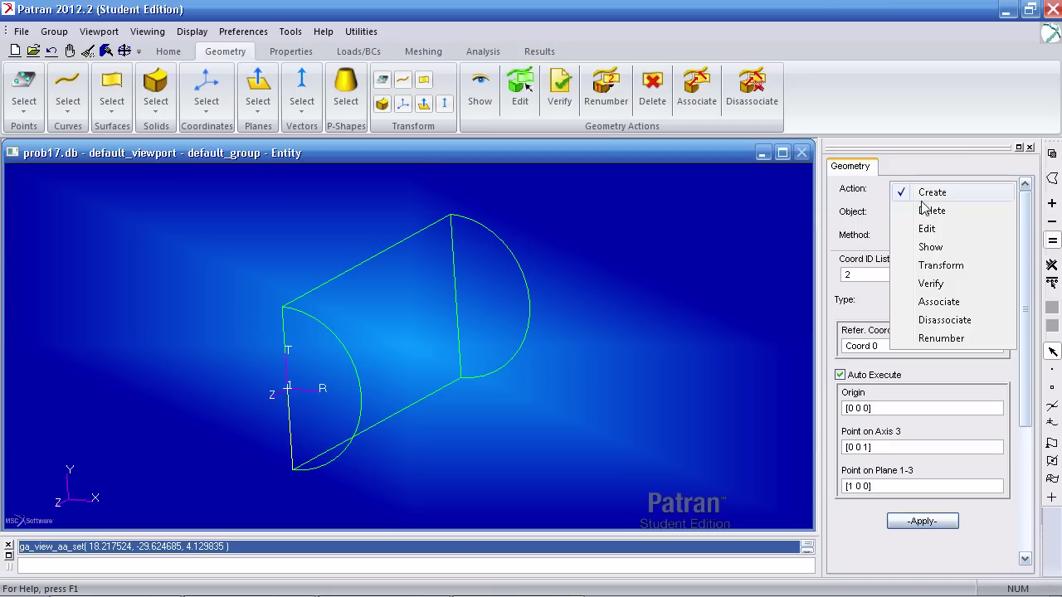
left_click(930, 246)
left_click(920, 214)
left_click(928, 251)
left_click(934, 237)
left_click(936, 293)
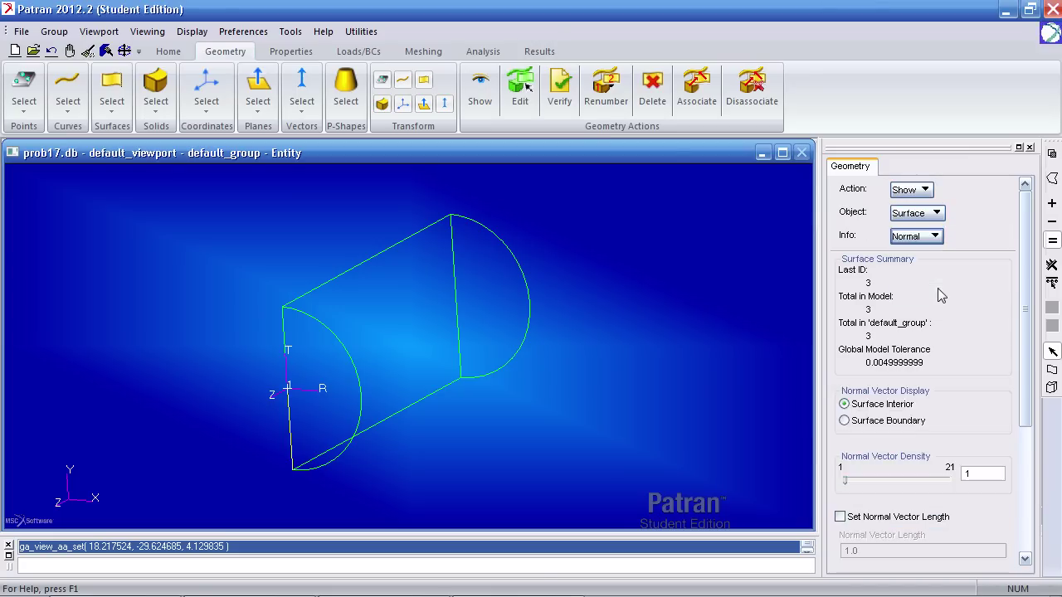
scroll(1012, 374, "down", 5)
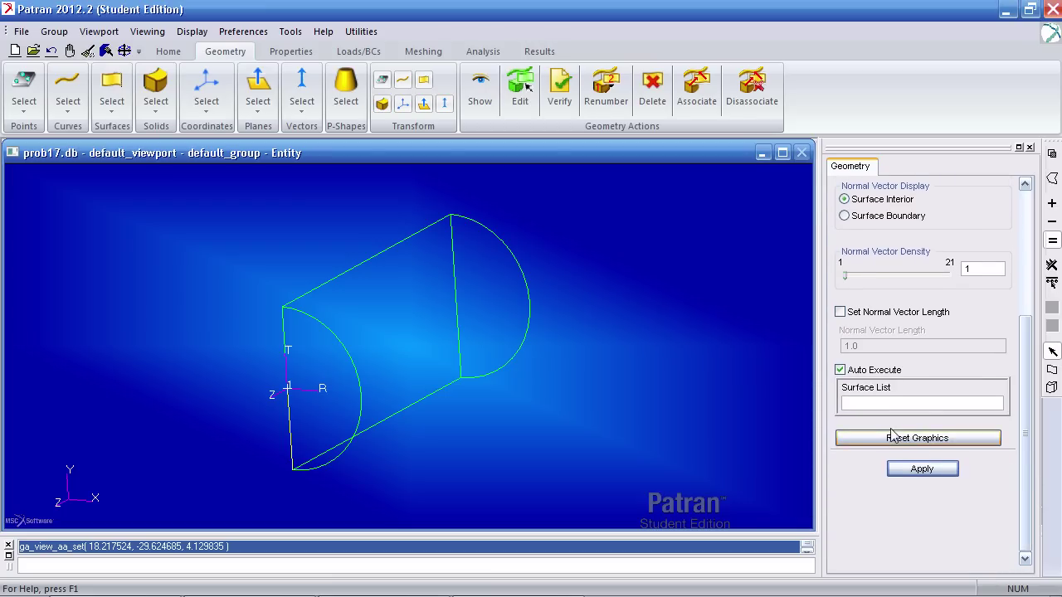
left_click(924, 403)
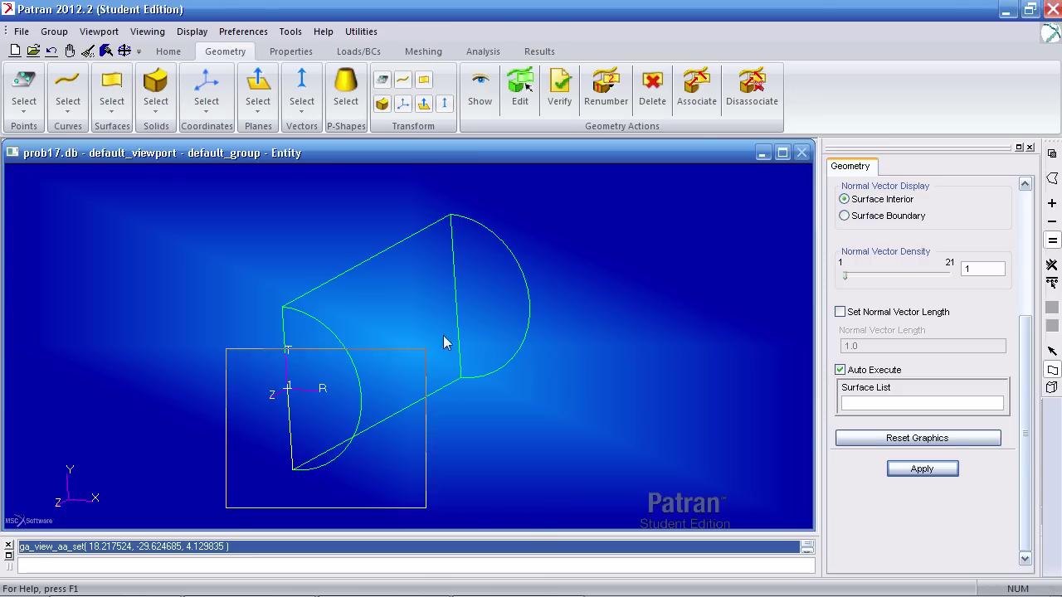
left_click_drag(226, 510, 547, 194)
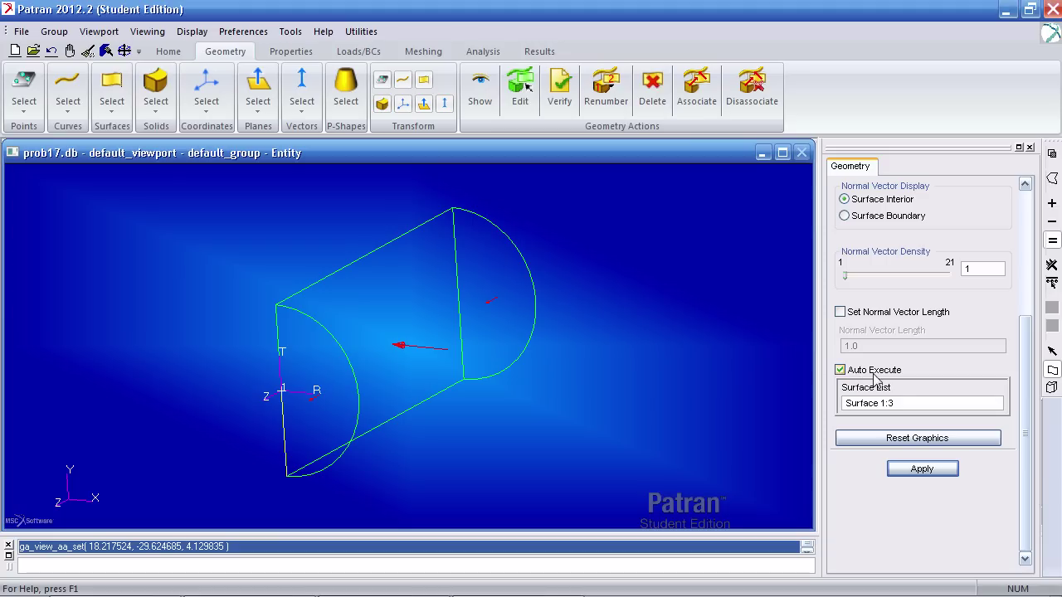
Display the model smooth shaded and examine the normal vector directions on the endcaps and the lateral surface from several angles.
middle_click_drag(692, 413, 588, 339)
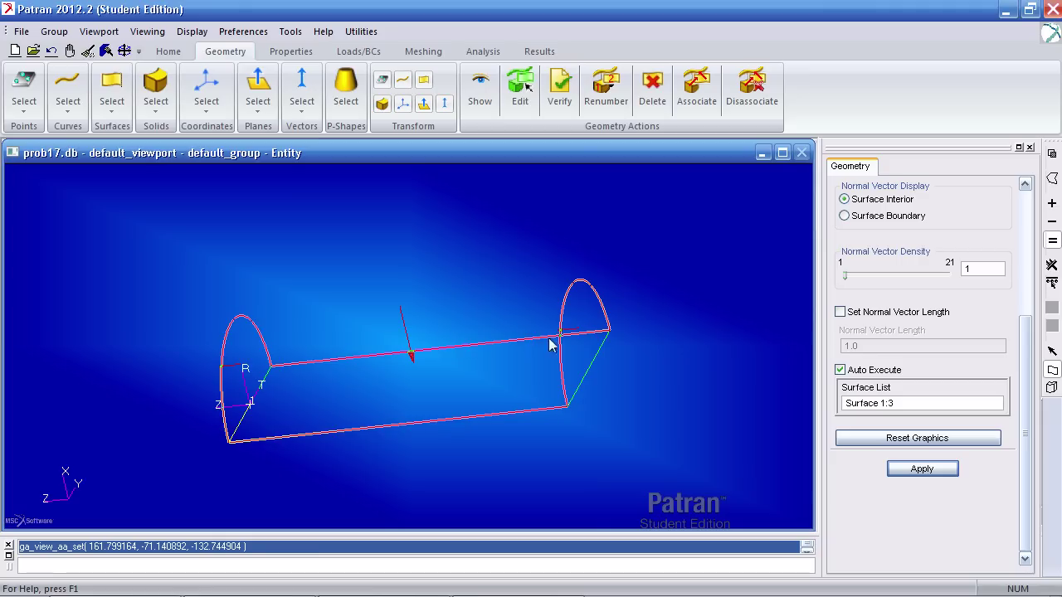
middle_click_drag(531, 355, 433, 334)
left_click(168, 51)
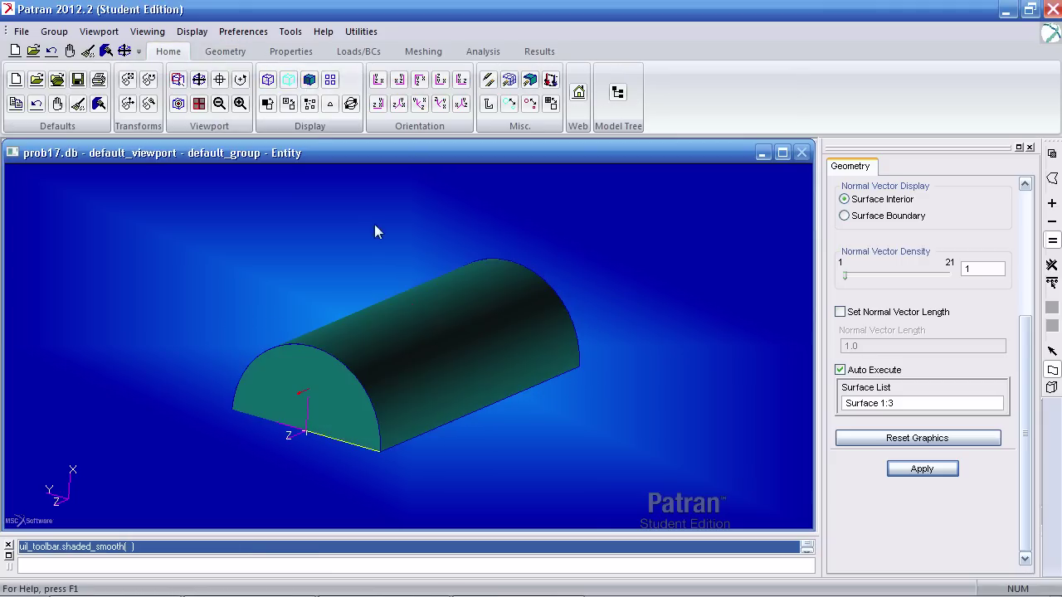
middle_click_drag(450, 266, 400, 306)
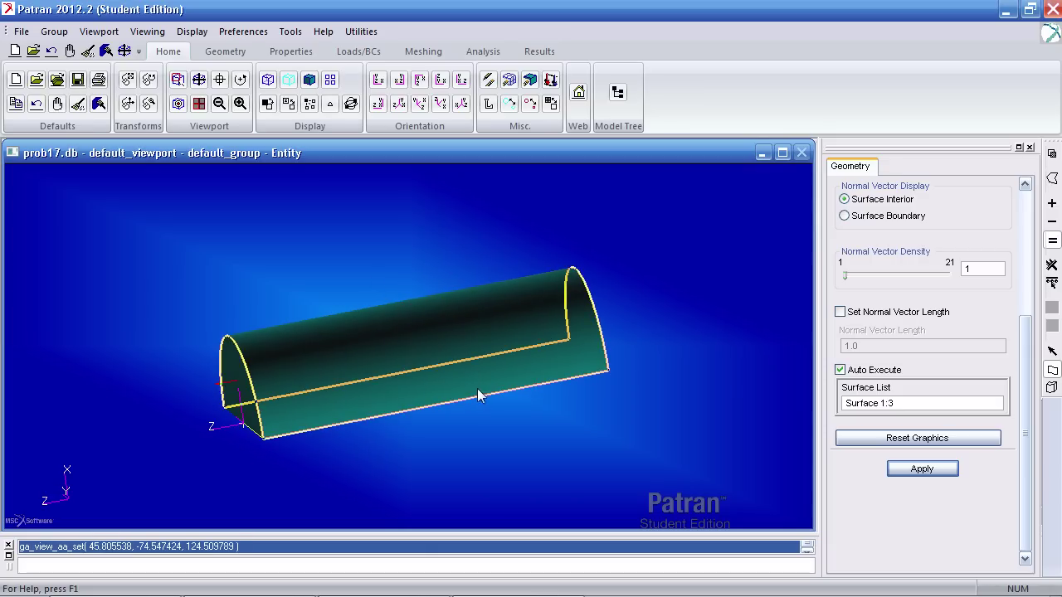
middle_click_drag(478, 388, 422, 252)
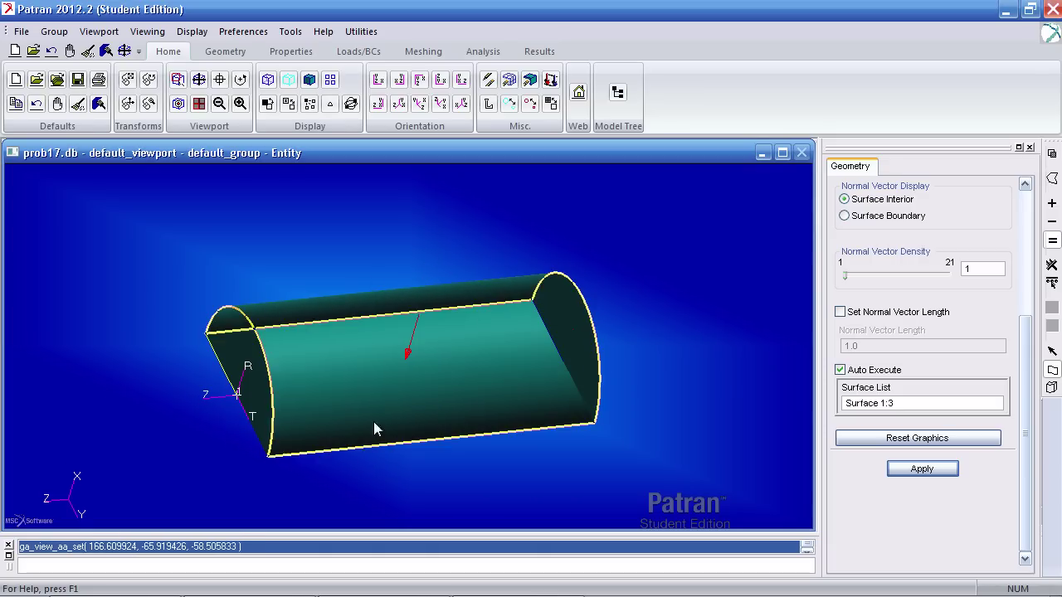
middle_click_drag(363, 450, 376, 473)
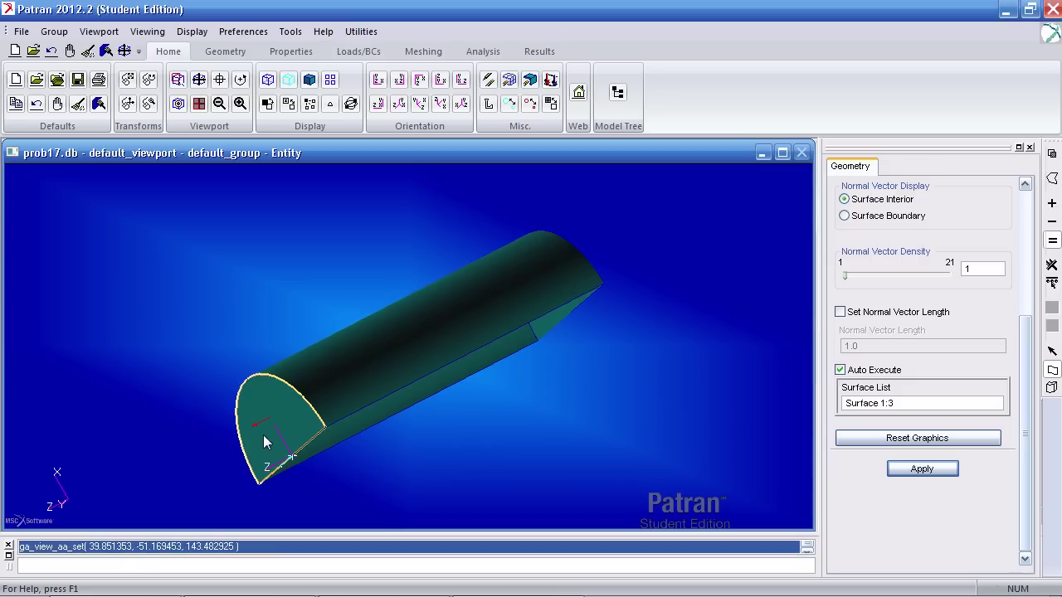
mouse_move(263, 436)
middle_mouse_down()
mouse_move(273, 445)
mouse_move(256, 450)
mouse_move(279, 459)
mouse_move(249, 437)
middle_mouse_up()
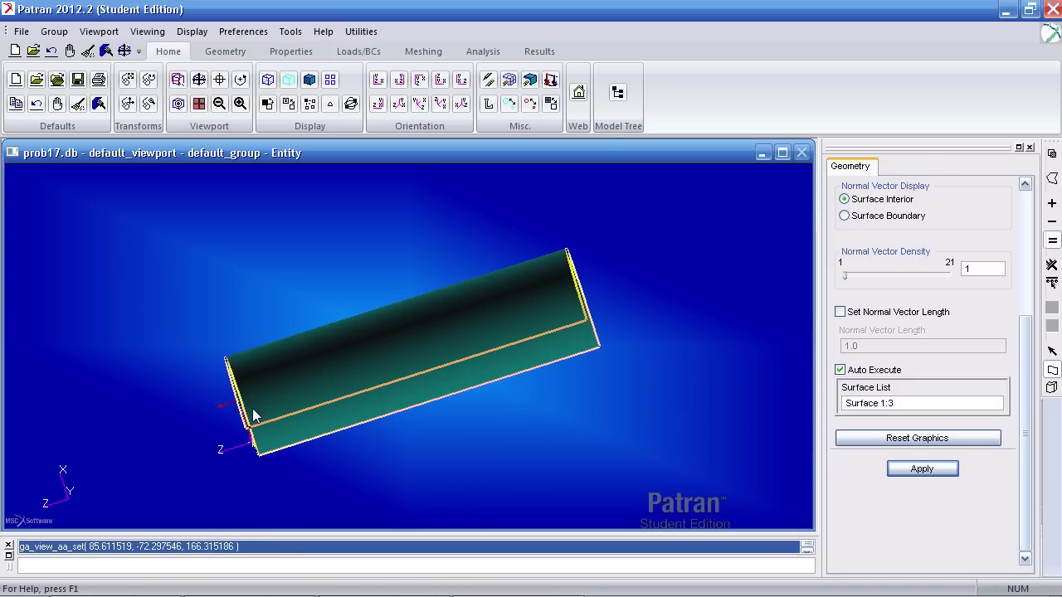
middle_click_drag(211, 382, 218, 357)
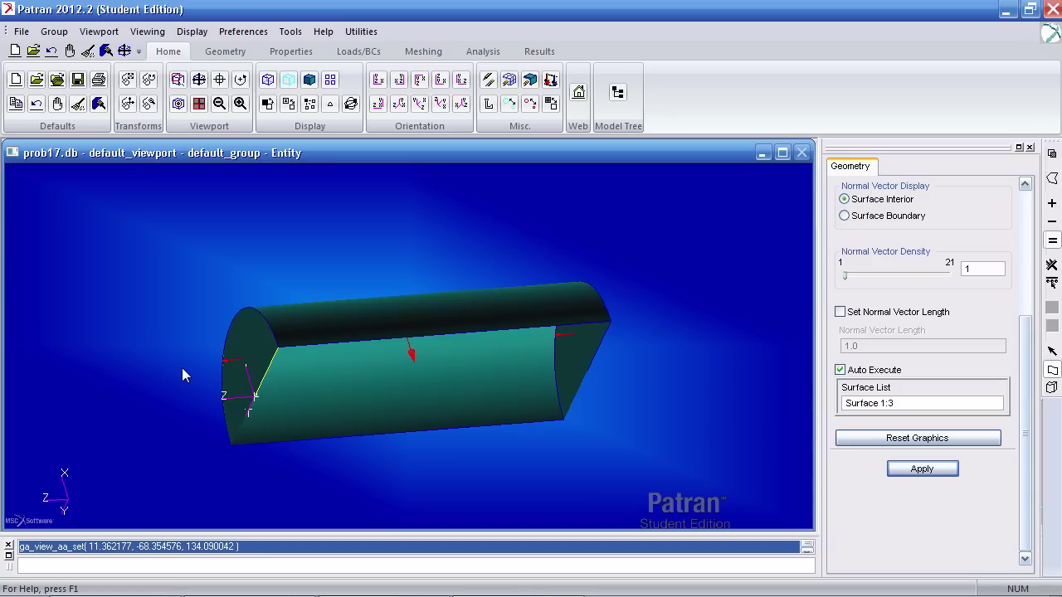
Set up a surface Reverse edit for Surface 1, the endcap at the coordinate origin, and draw its normal vector.
left_click_drag(1026, 388, 1025, 264)
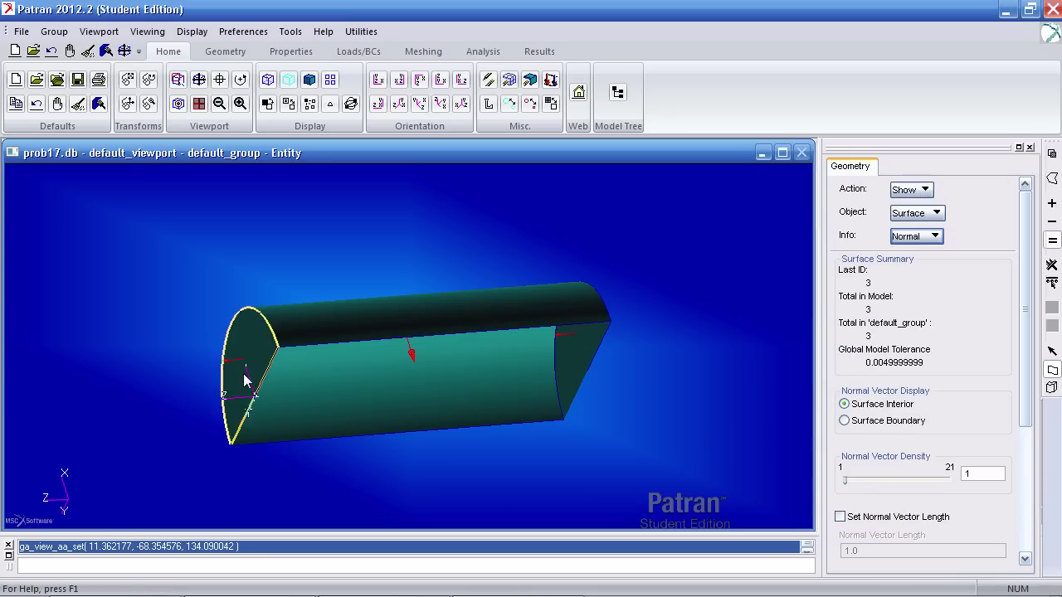
left_click(917, 190)
left_click(912, 196)
left_click(912, 192)
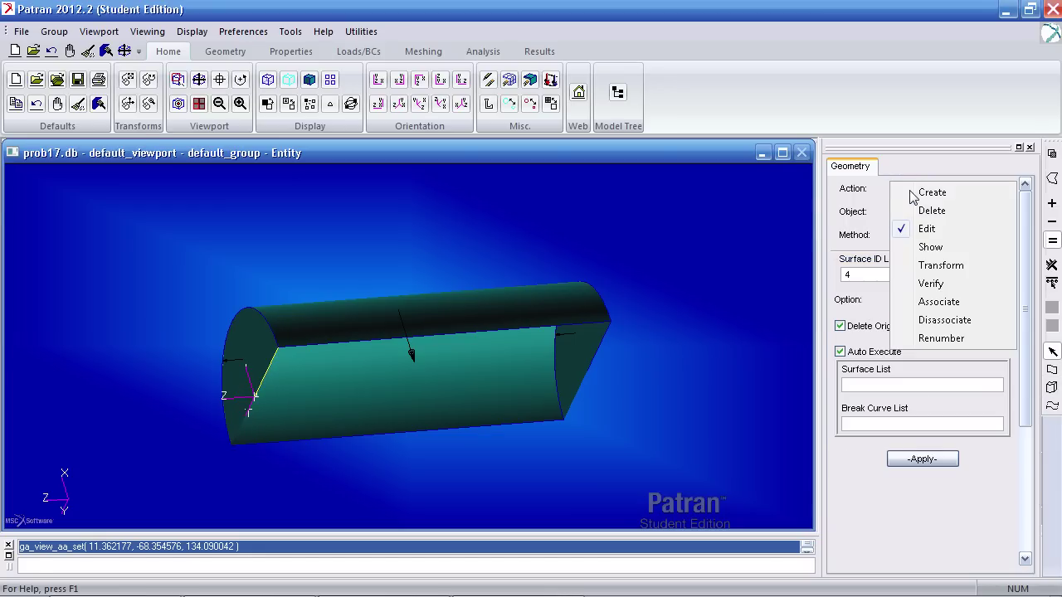
left_click(913, 228)
left_click(912, 213)
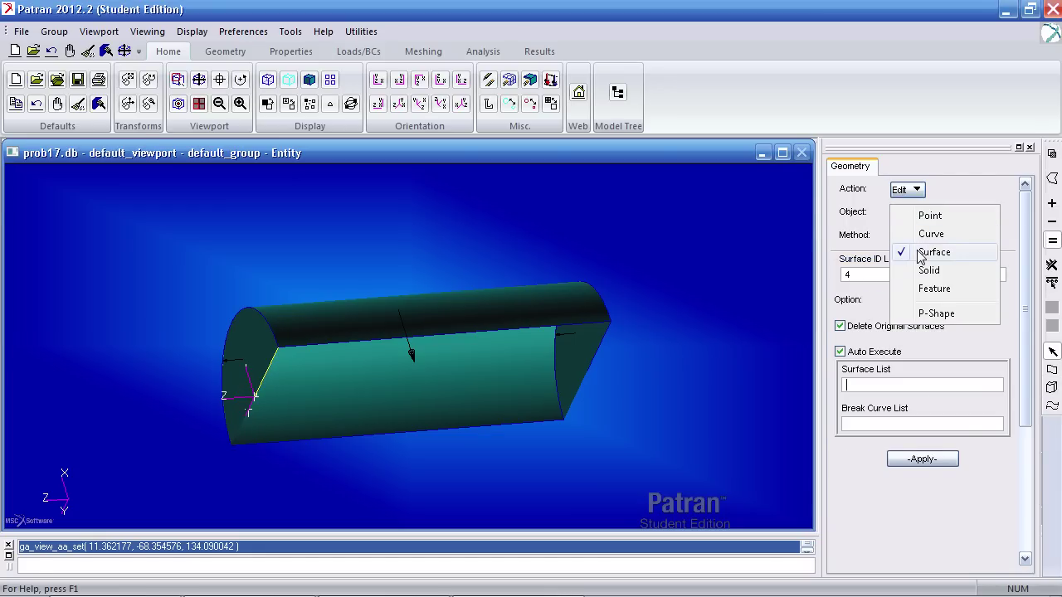
left_click(915, 251)
left_click(913, 235)
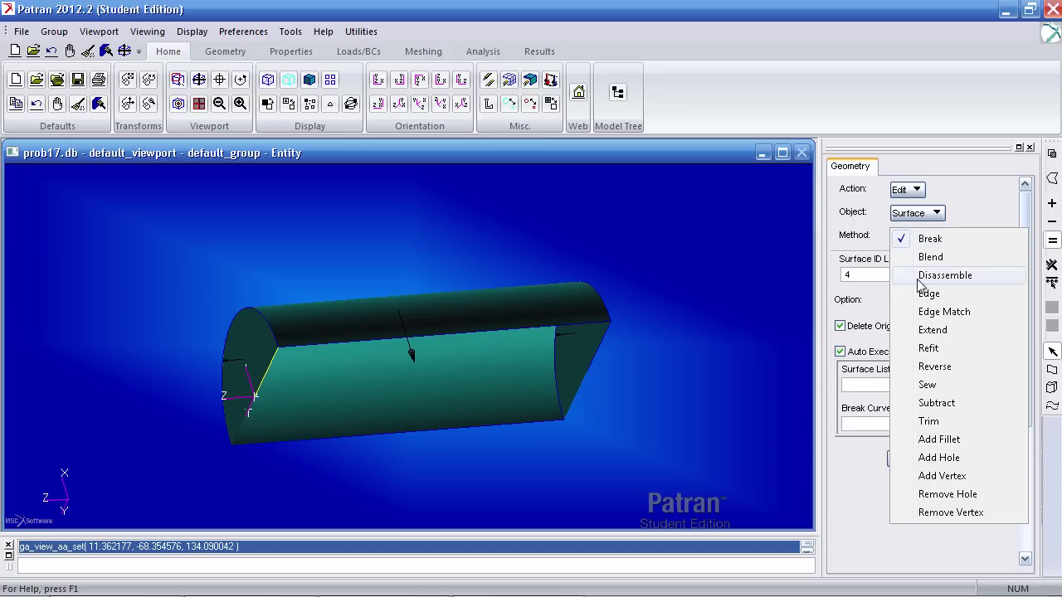
left_click(932, 368)
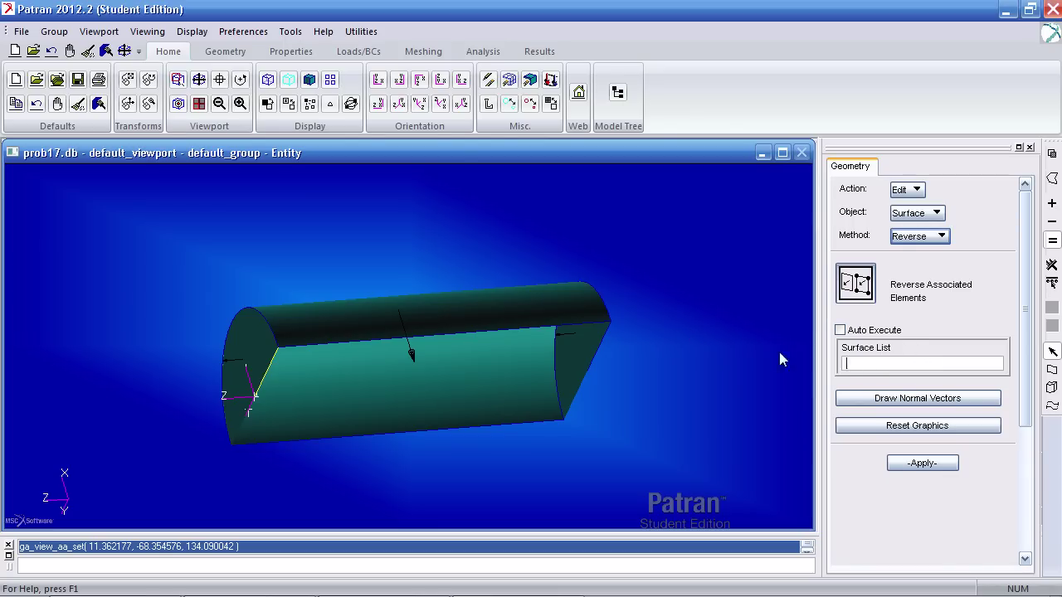
left_click(255, 379)
left_click(255, 379)
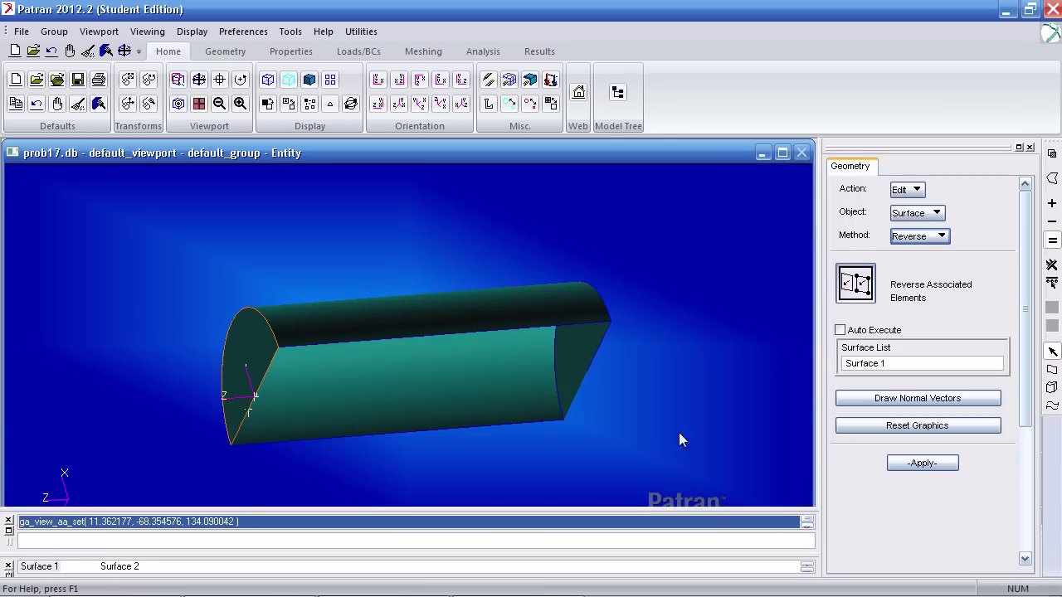
left_click(894, 402)
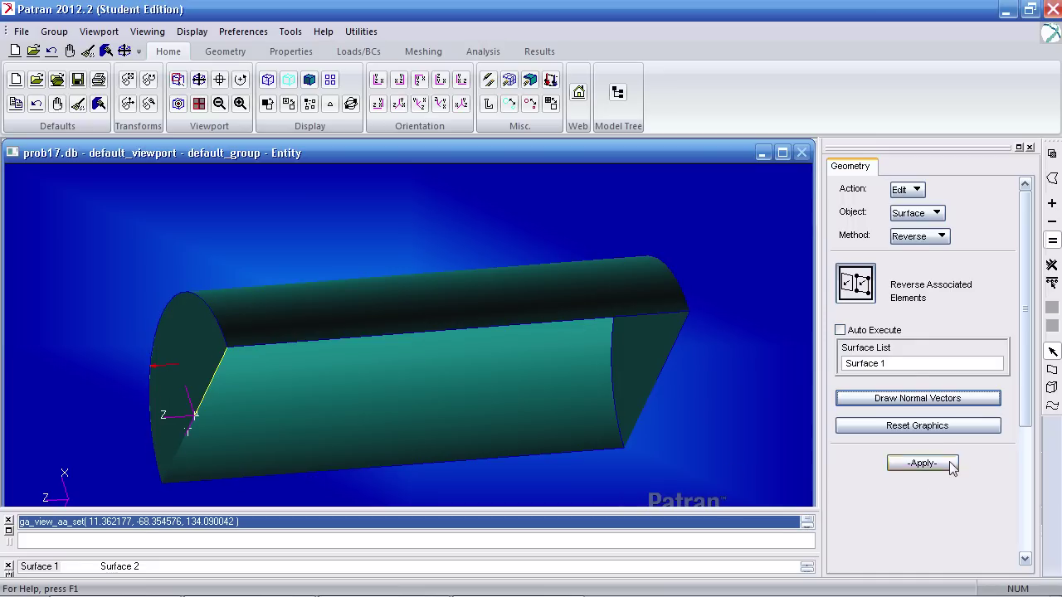
Reverse the normal of Surface 1 and redraw its normal vector to check the direction.
left_click_drag(909, 365, 841, 368)
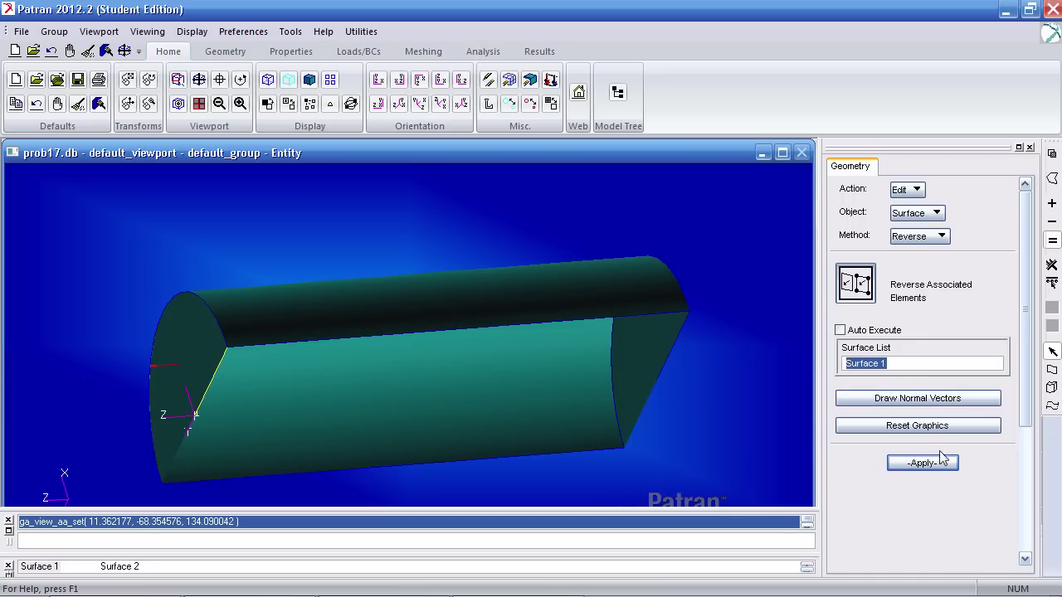
left_click(932, 468)
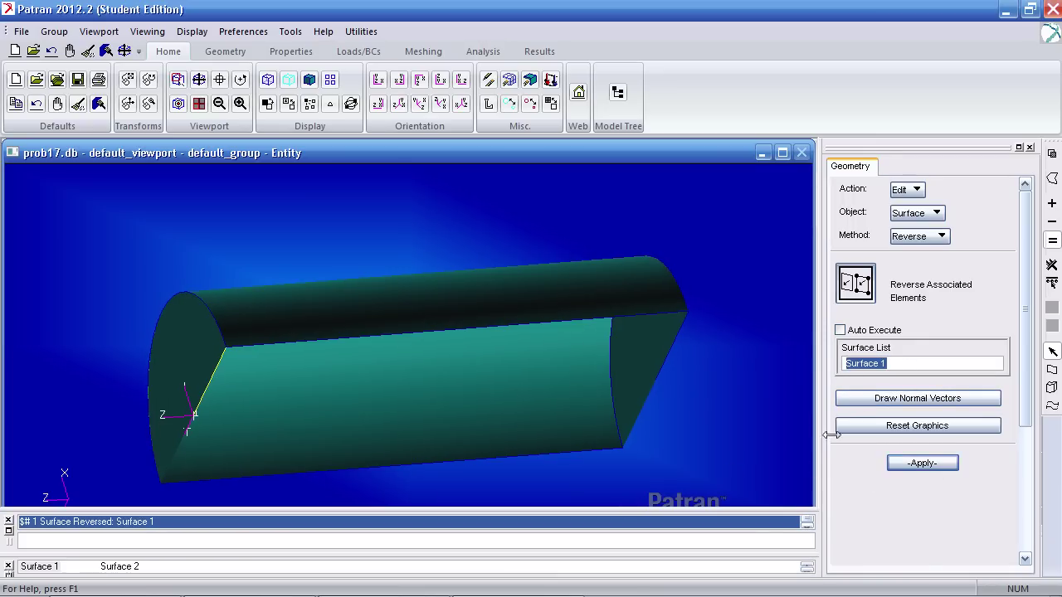
left_click(909, 402)
middle_click_drag(179, 369, 204, 405)
Define an element uniform pressure set named pressure for 2D elements with a top surface pressure of -100.
left_click(352, 50)
left_click(425, 87)
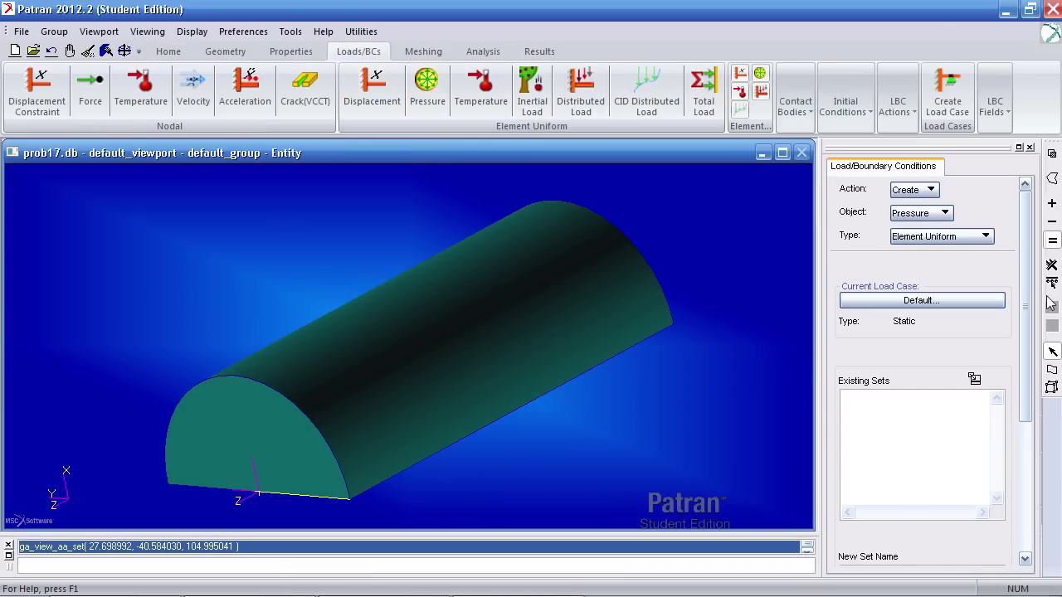
left_click_drag(1025, 307, 1025, 436)
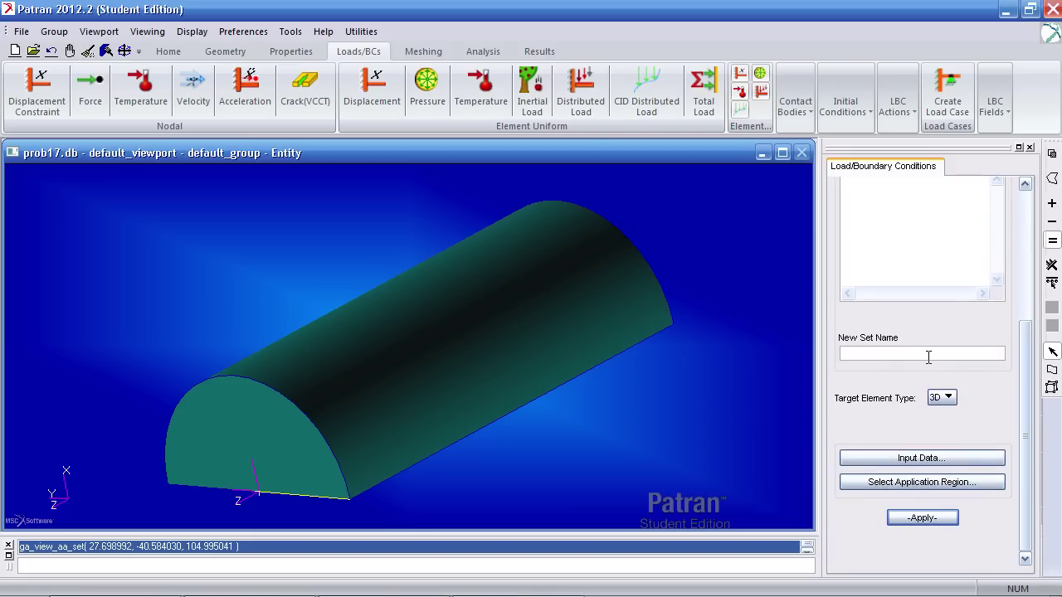
left_click(950, 397)
left_click(953, 415)
left_click(929, 457)
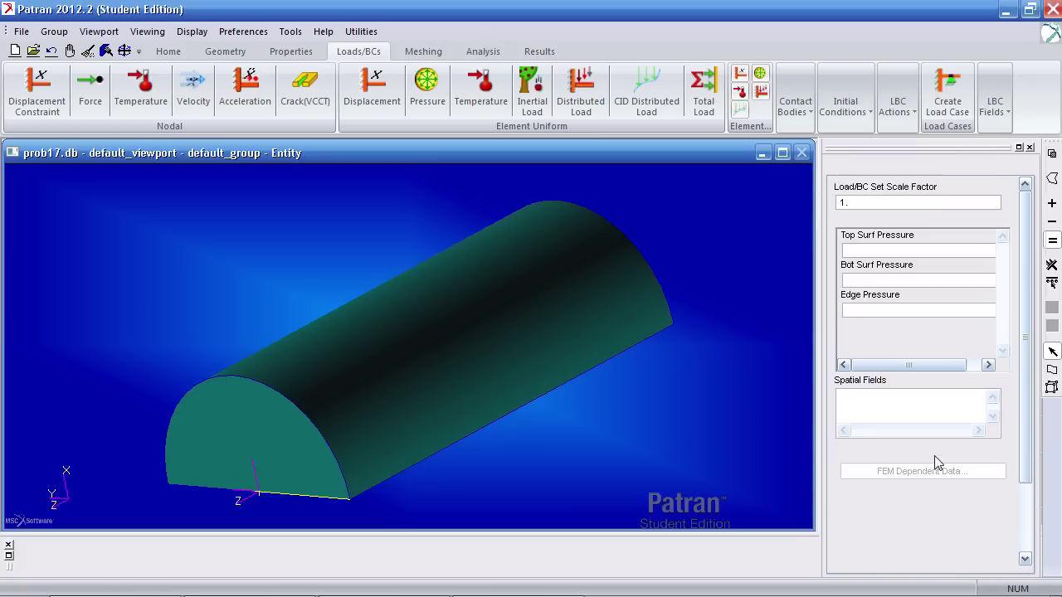
left_click(841, 249)
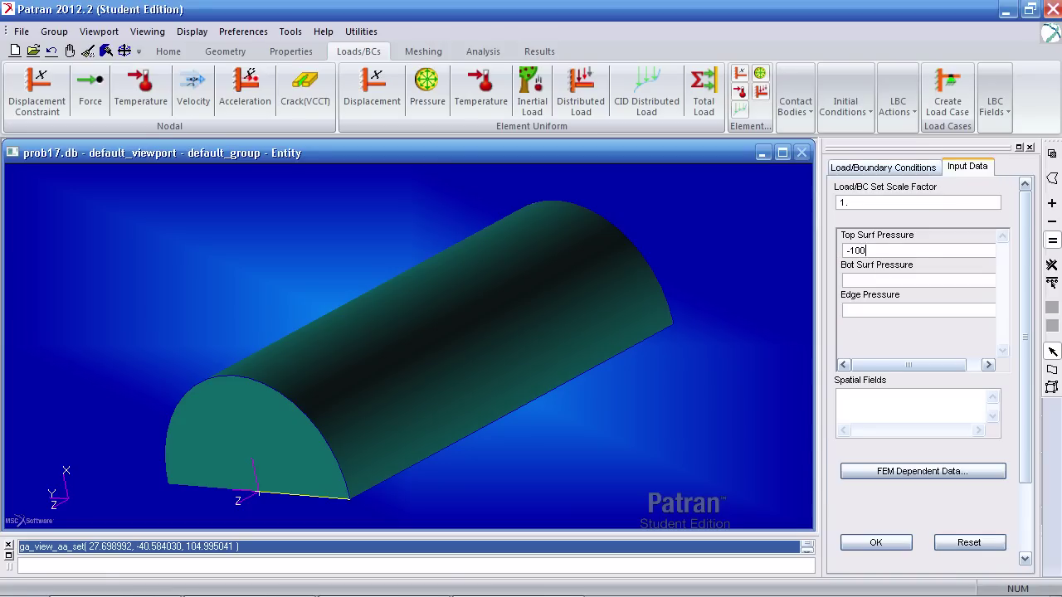
left_click(875, 541)
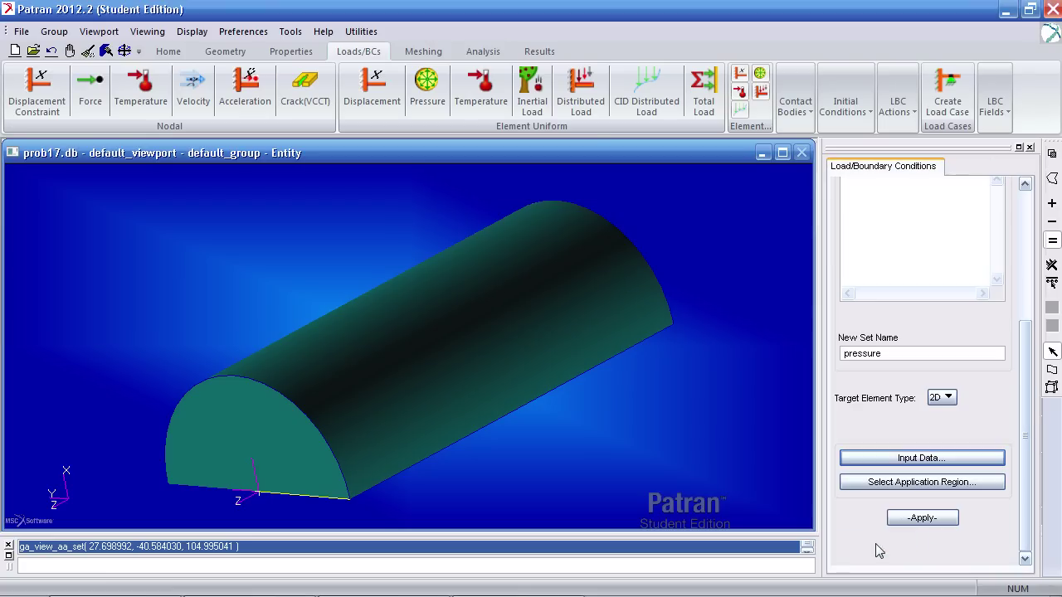
Assign Surface 1:3 as the pressure set's application region and create the load.
left_click(916, 482)
left_click(1050, 286)
triple_click(962, 288)
key("BackSpace")
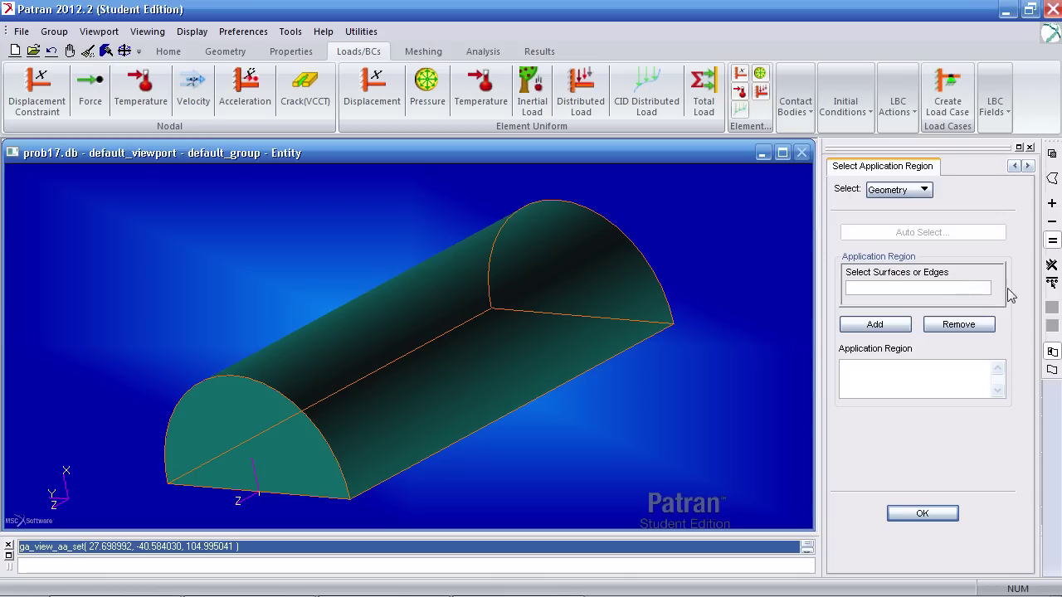
left_click_drag(902, 287, 823, 300)
left_click(874, 324)
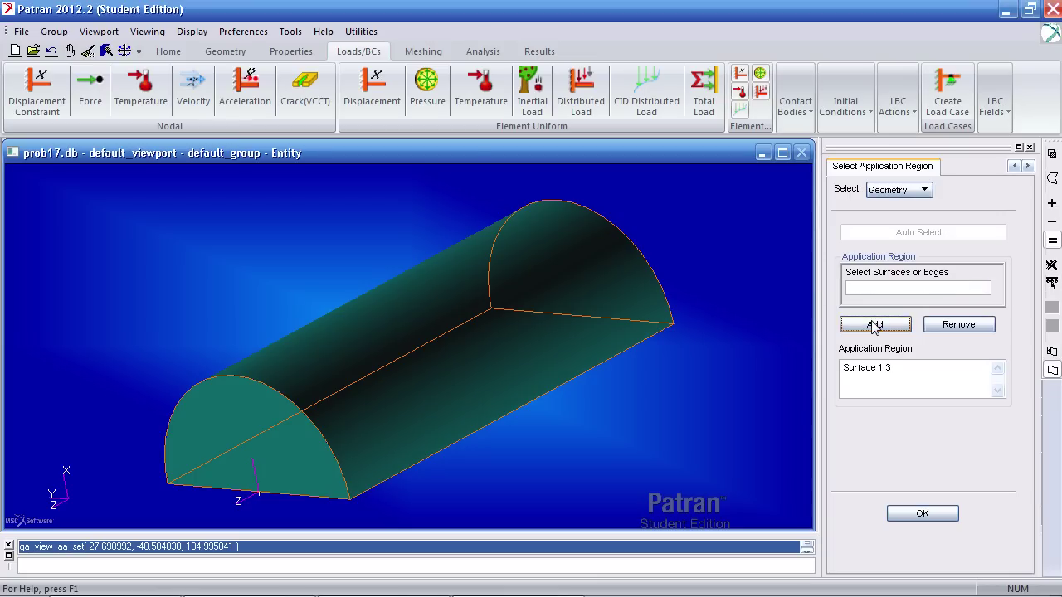
left_click(916, 516)
left_click(921, 517)
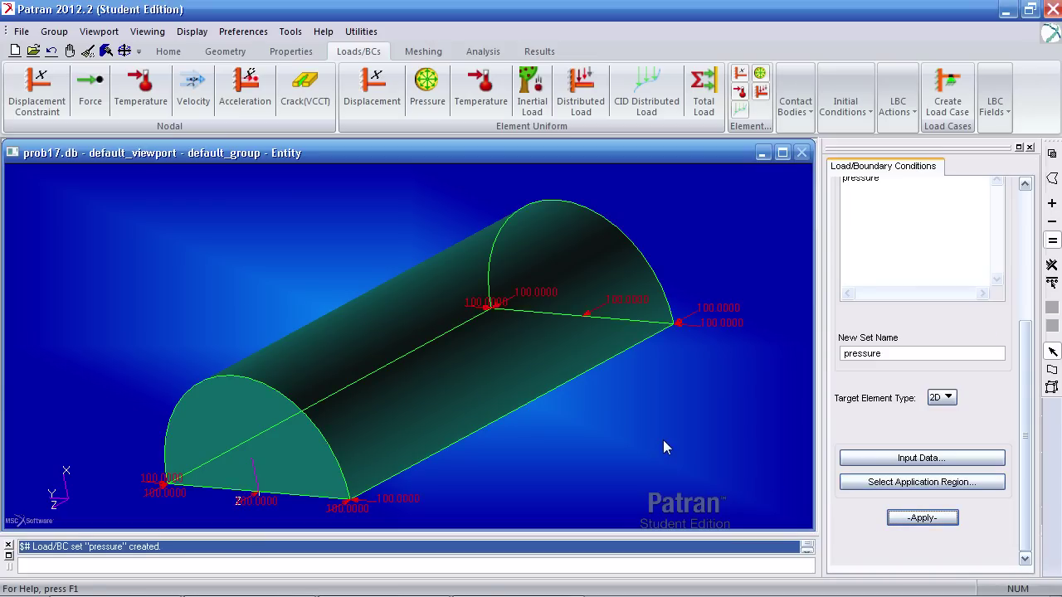
Check the pressure arrow directions around the shell, and reset the display to a clean wireframe.
middle_click_drag(663, 440, 643, 386)
middle_click_drag(723, 412, 711, 398)
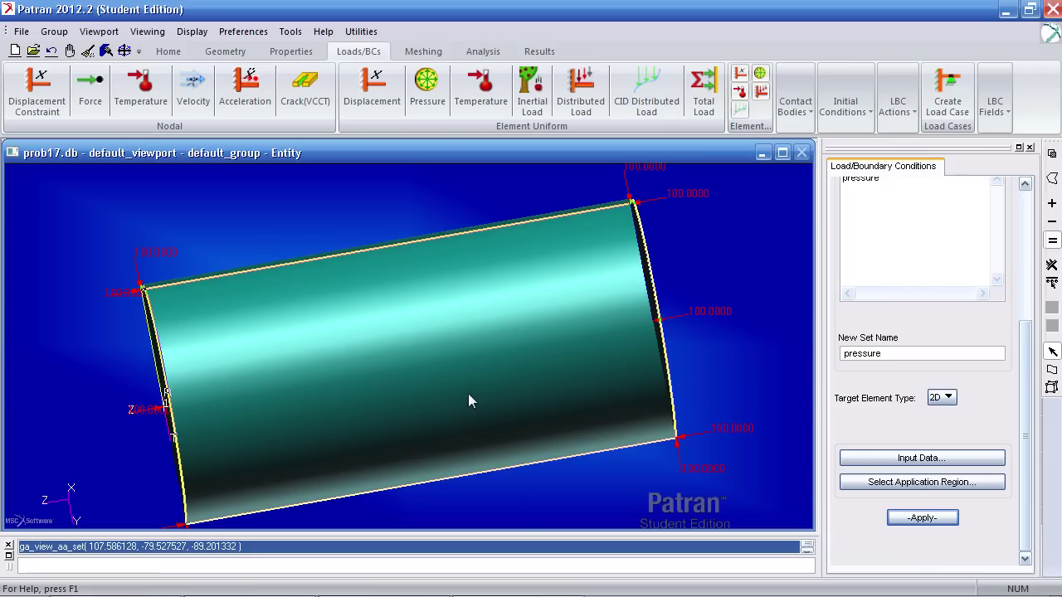
mouse_move(222, 366)
middle_mouse_down()
mouse_move(254, 393)
mouse_move(277, 392)
mouse_move(147, 348)
mouse_move(204, 368)
middle_mouse_up()
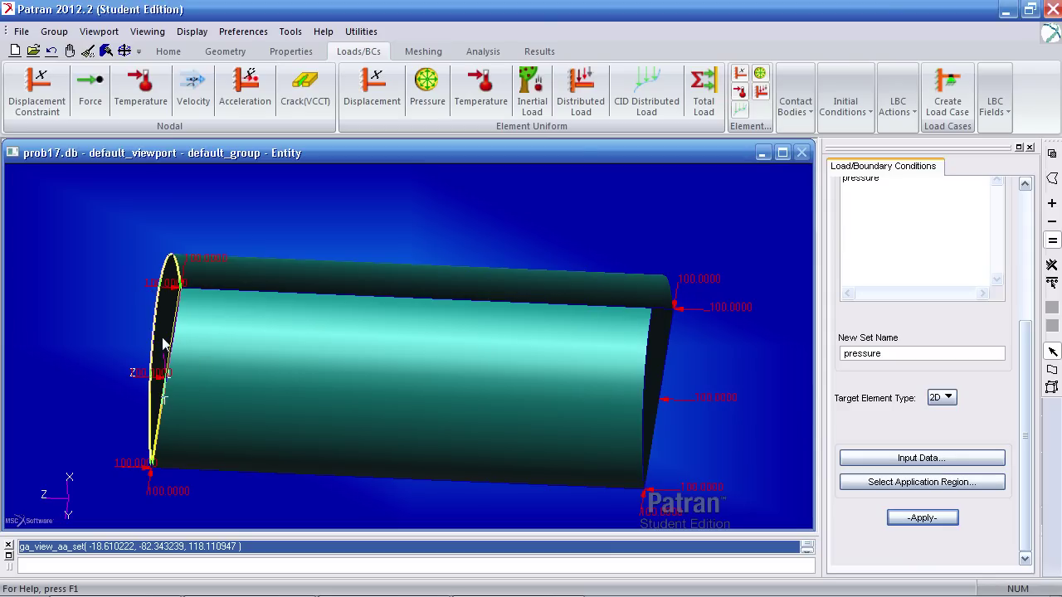
middle_click_drag(213, 223, 261, 245)
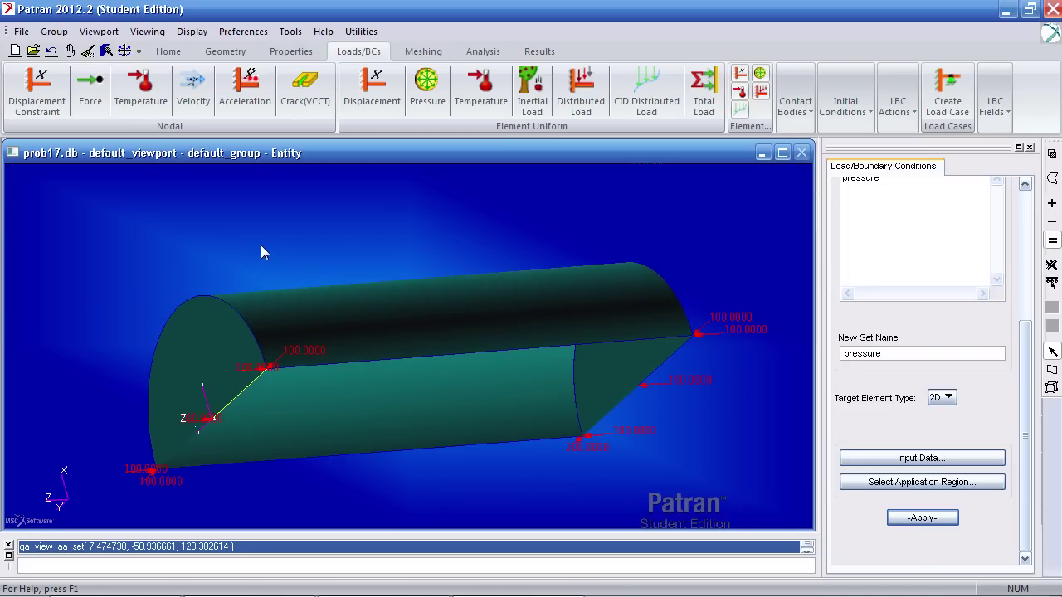
left_click(87, 50)
left_click(225, 51)
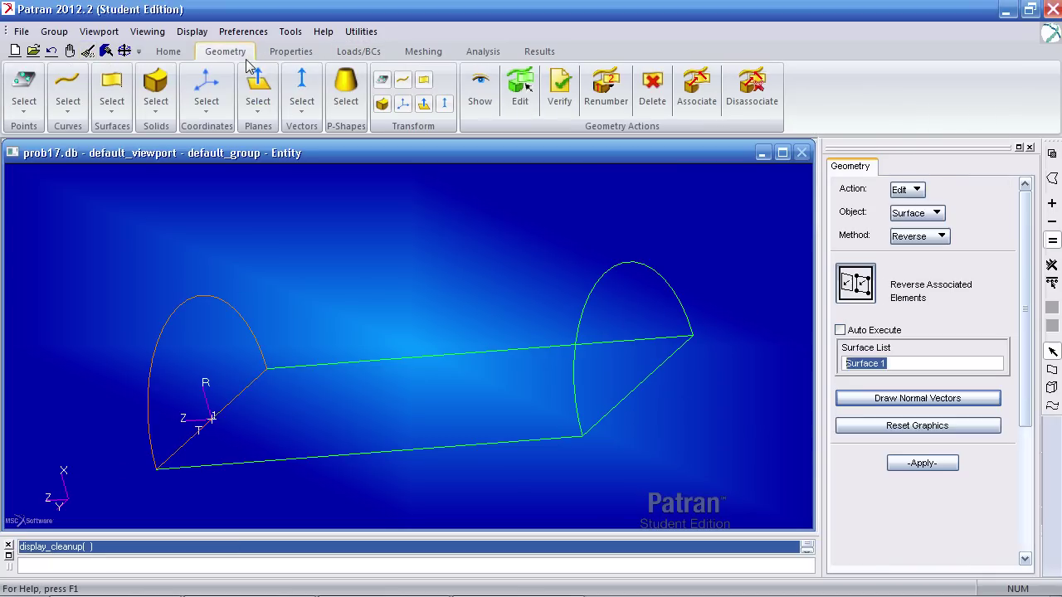
left_click(409, 224)
middle_click_drag(374, 218, 428, 217)
Create an isotropic linear elastic material named mat with an elastic modulus of 10e6 and a Poisson ratio of .33.
left_click(299, 54)
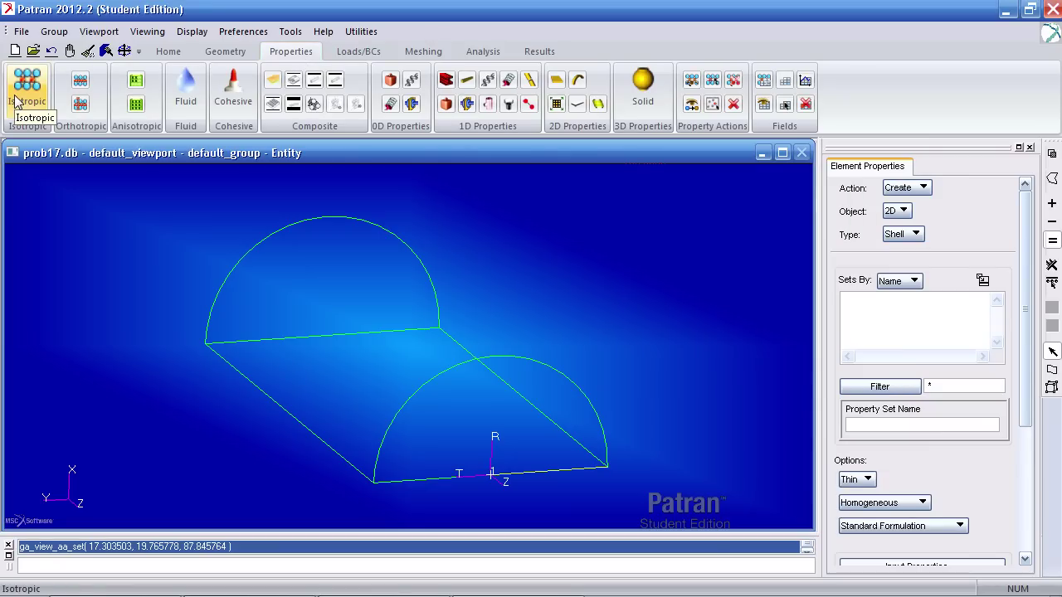
left_click(24, 112)
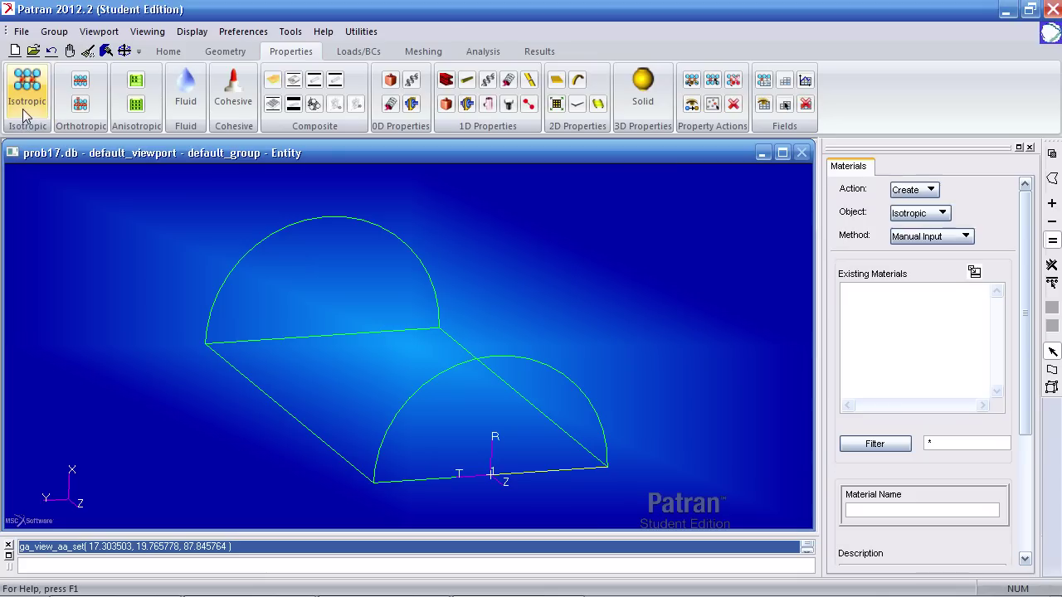
scroll(1034, 272, "down", 5)
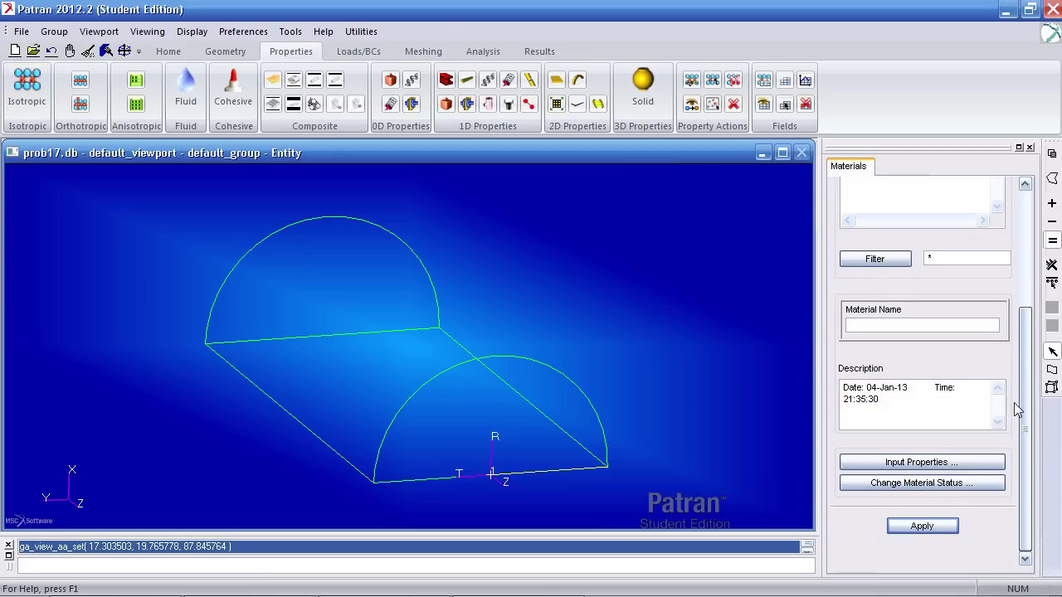
left_click(938, 325)
type("nat")
key("Tab")
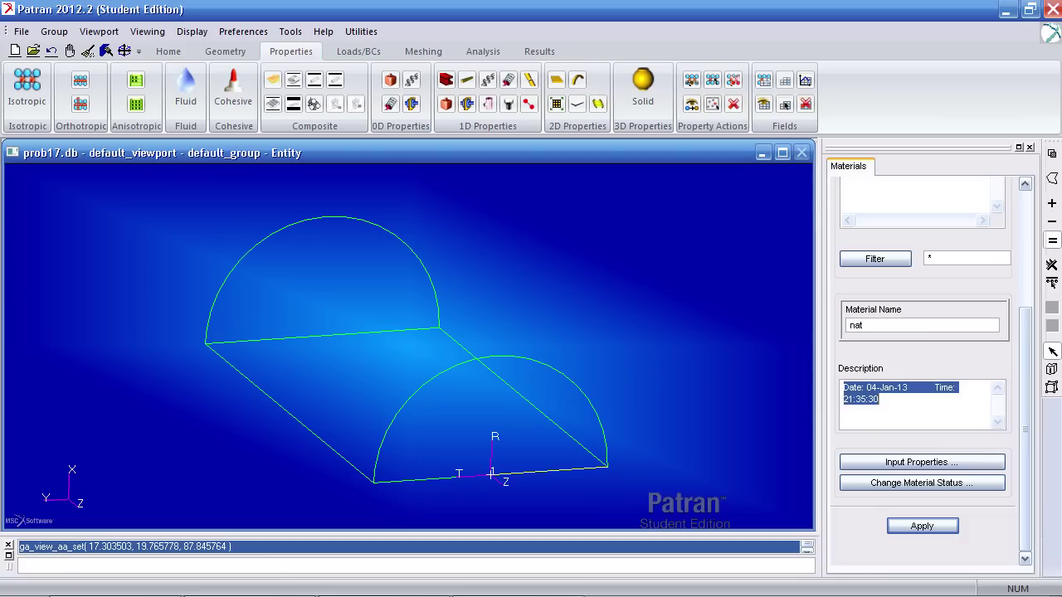
key("Tab")
key("Return")
left_click(697, 159)
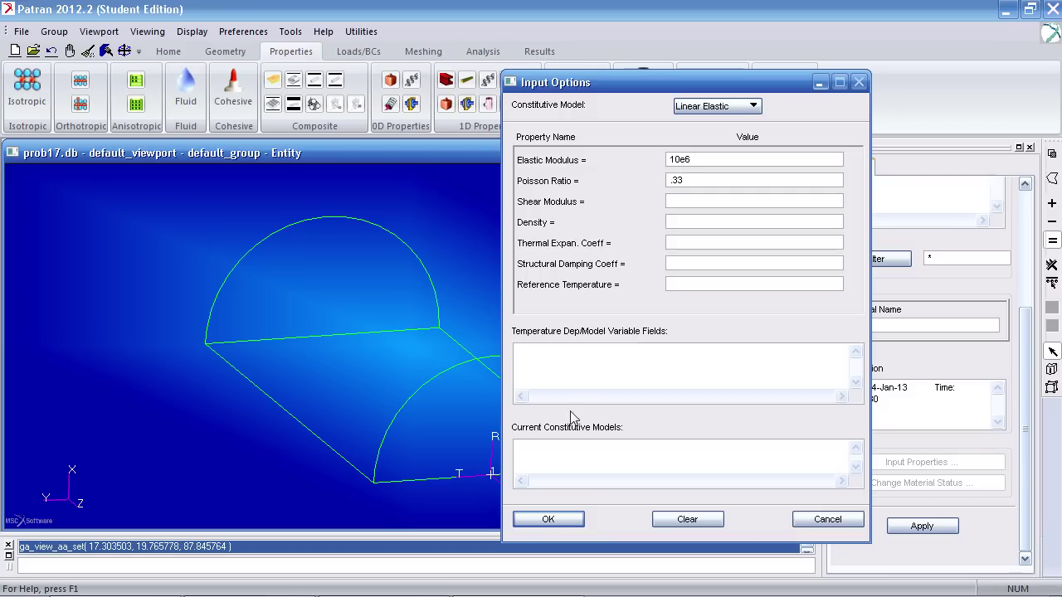
left_click(547, 521)
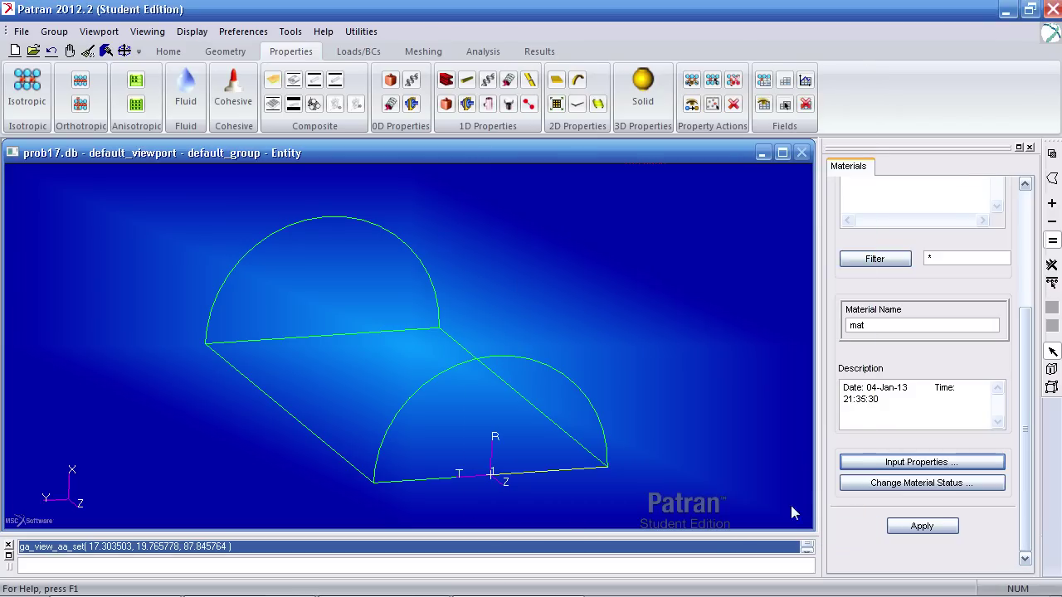
left_click(905, 526)
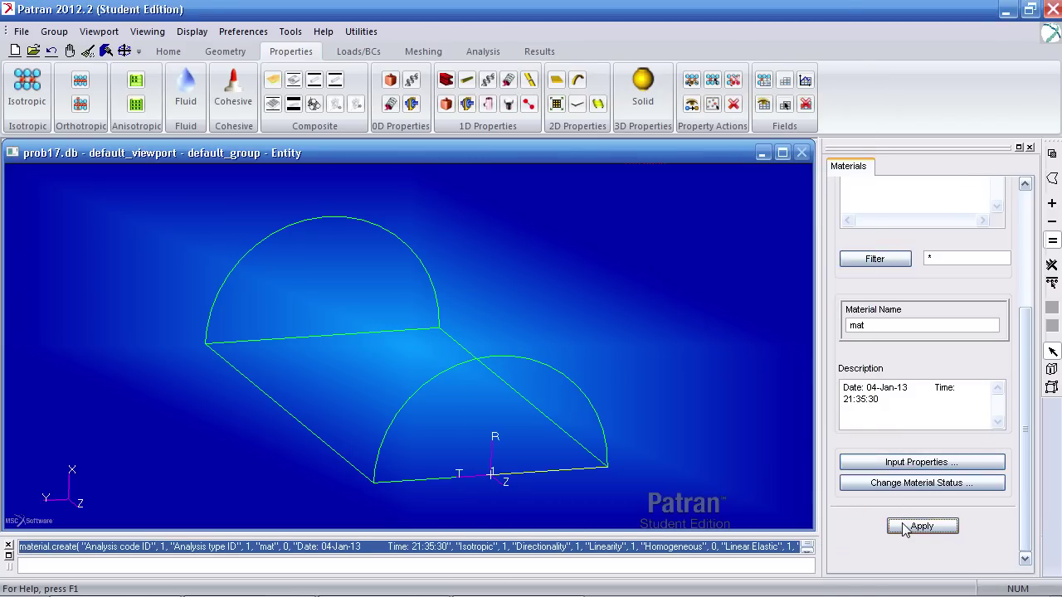
Define a 2D shell property set named prop using material mat and a thickness of .125.
left_click(556, 83)
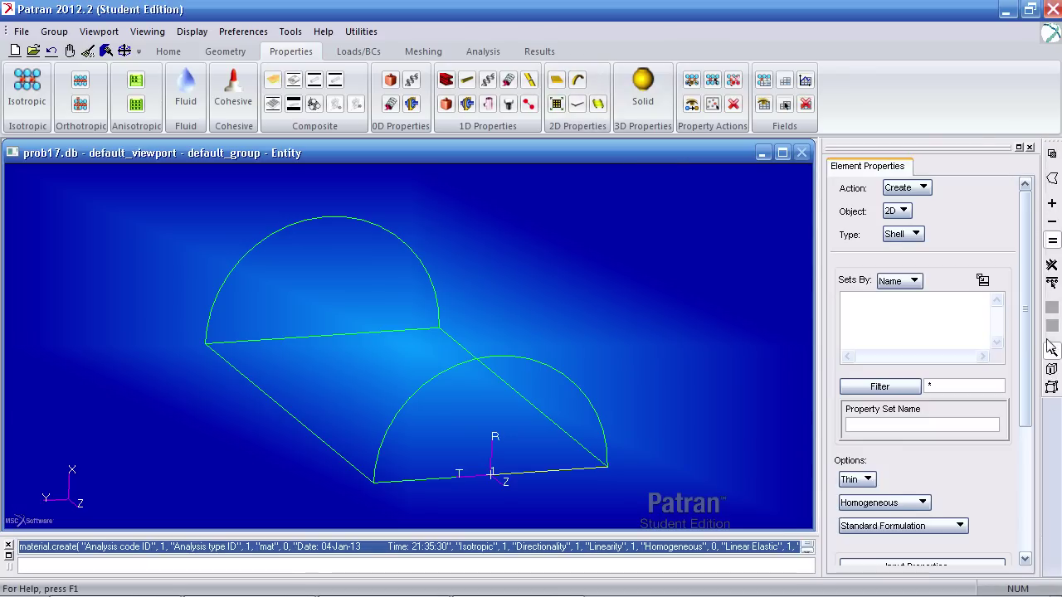
scroll(899, 298, "down", 3)
left_click(895, 274)
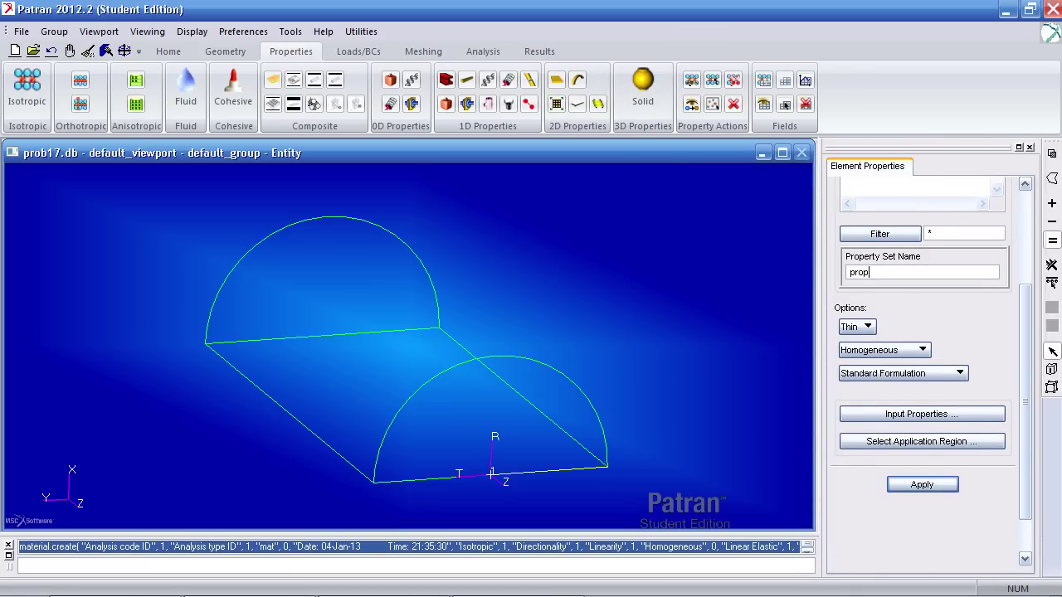
left_click(921, 414)
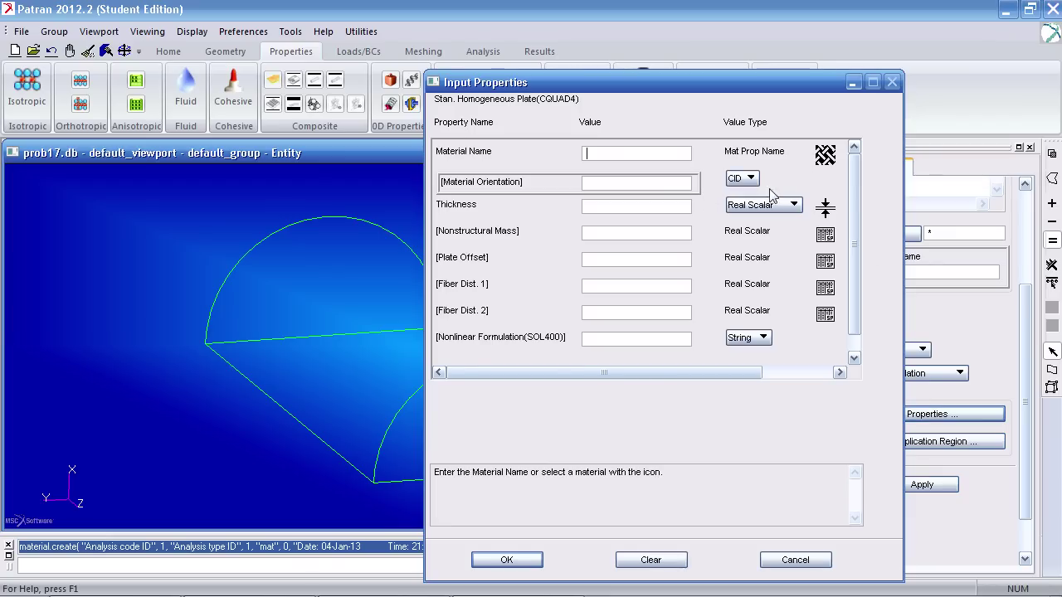
left_click(826, 155)
left_click(901, 156)
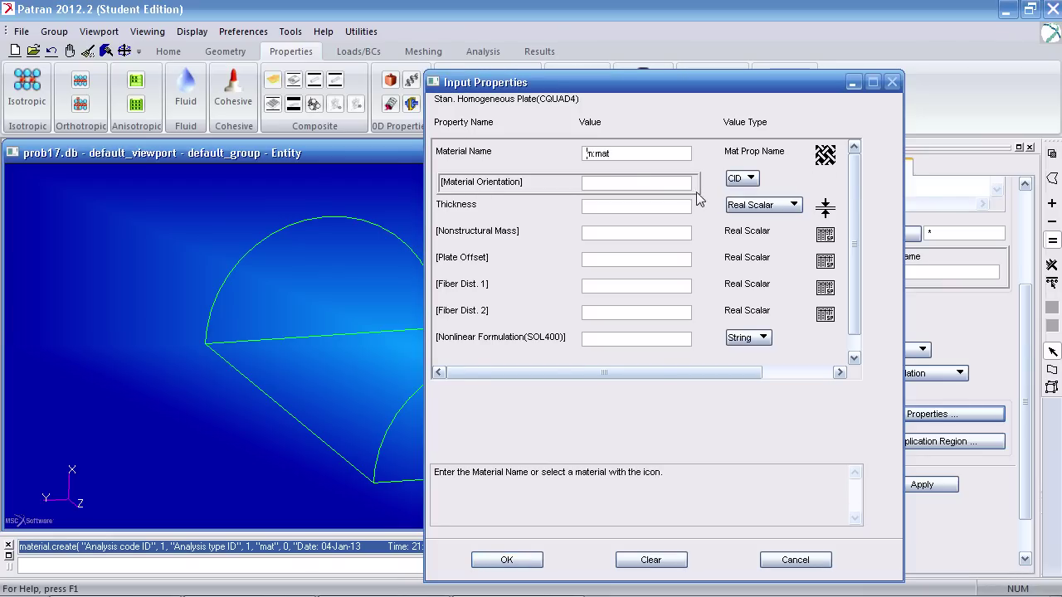
left_click(676, 205)
type(".125")
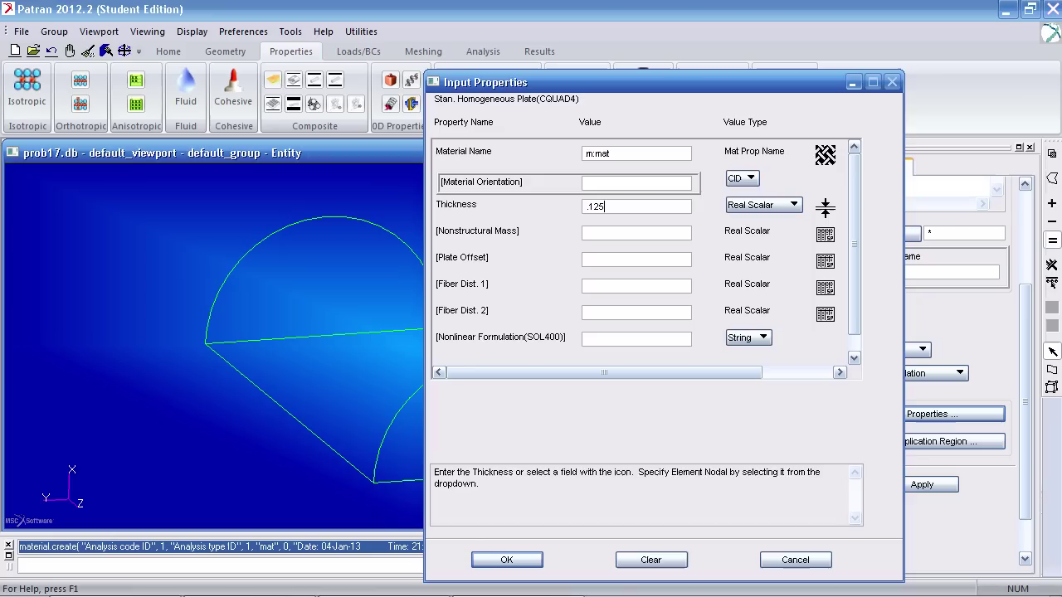
left_click(507, 560)
Assign Surface 1:3 as the application region of the prop set and create the property set.
left_click(850, 442)
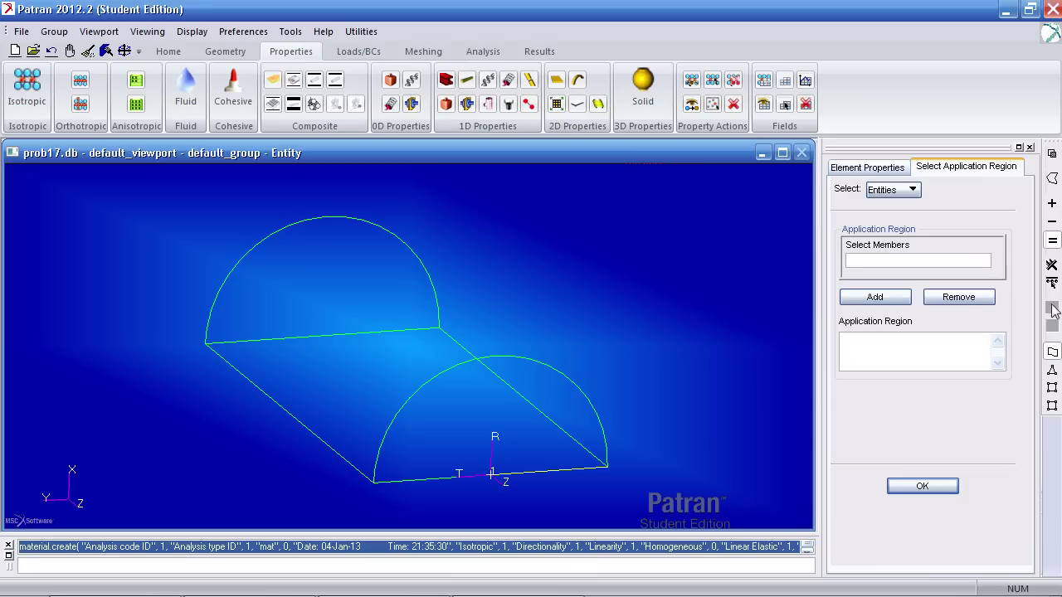
left_click(1052, 283)
left_click_drag(907, 261, 849, 261)
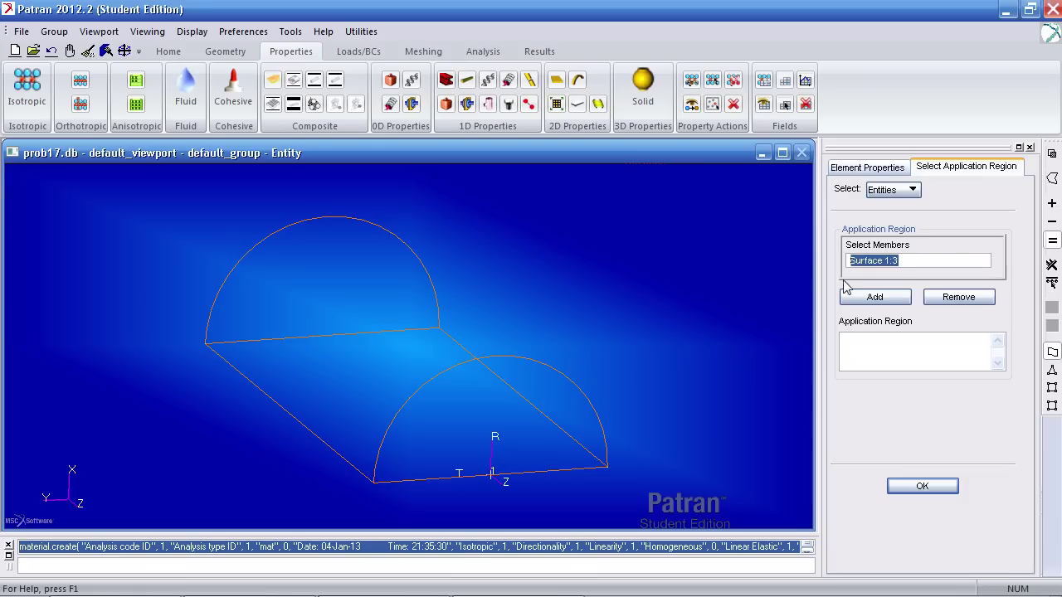
left_click(866, 297)
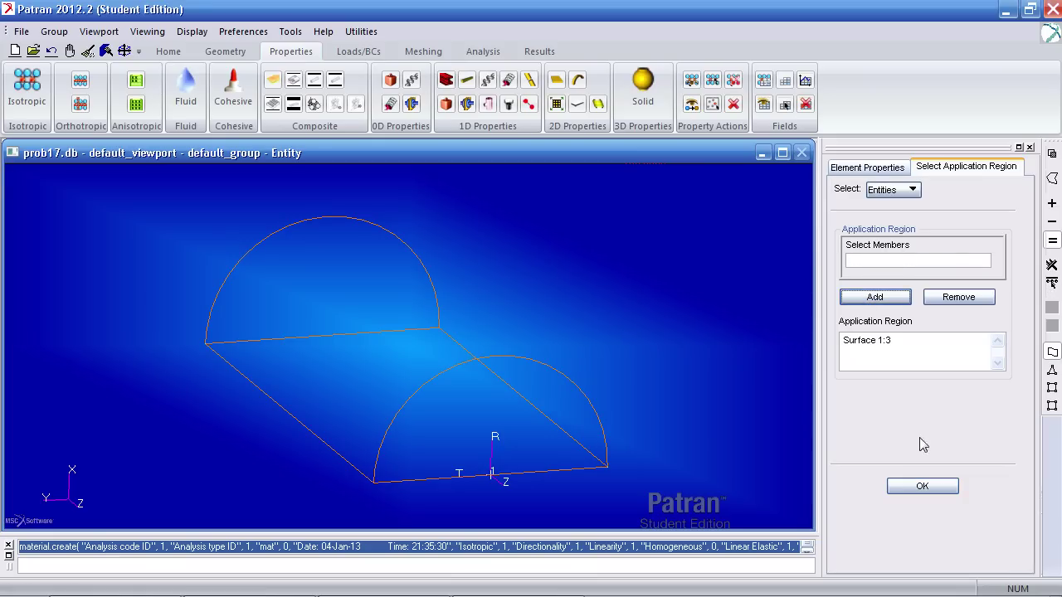
left_click(923, 486)
left_click(922, 485)
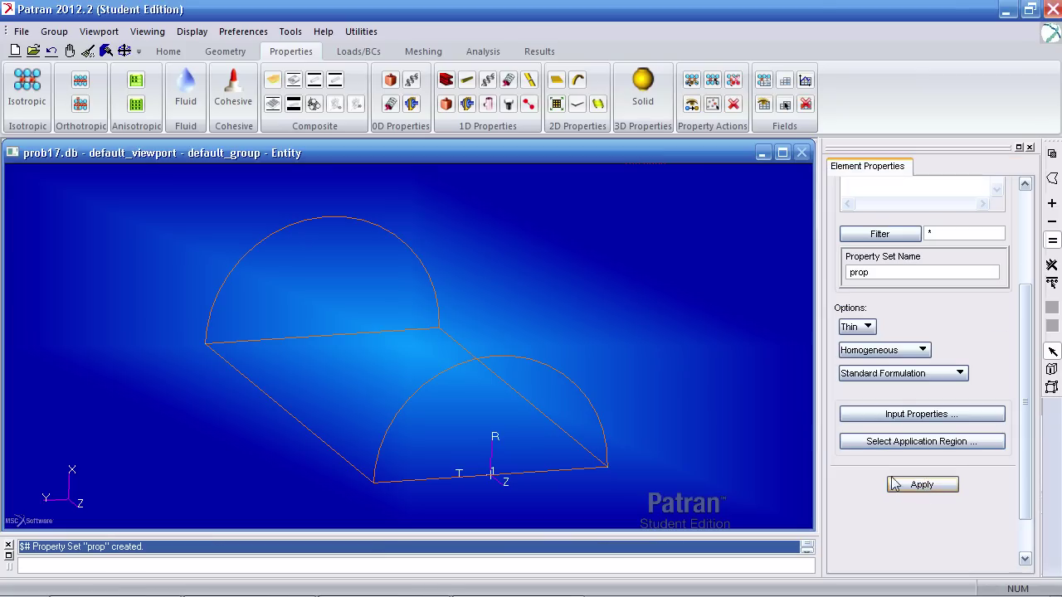
Define a nodal displacement constraint set named tangential with translations <,0,> and rotations <,,0>.
middle_click_drag(828, 477, 762, 441)
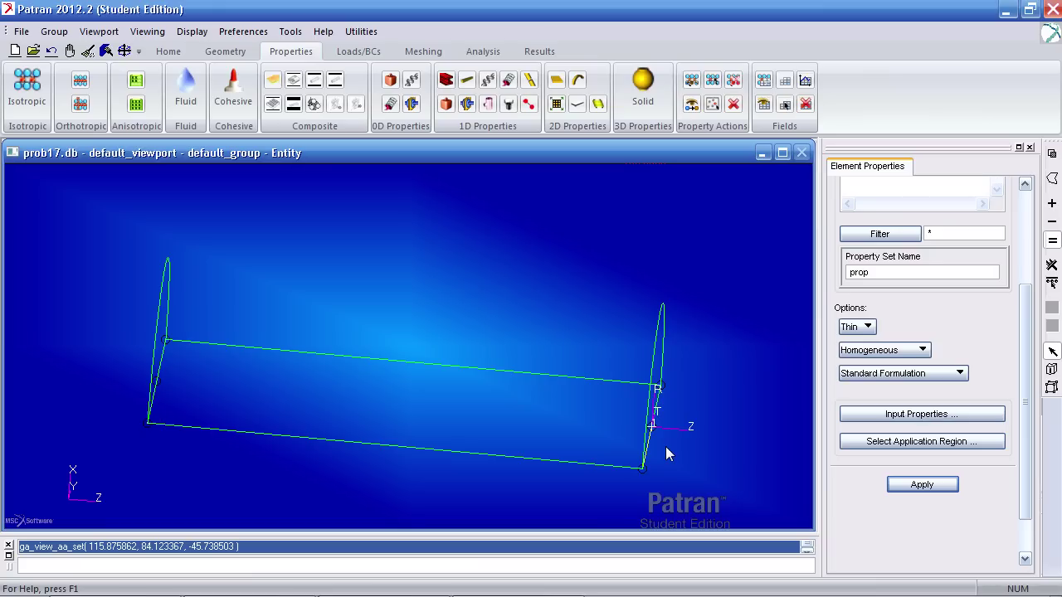
middle_click_drag(664, 456, 504, 343)
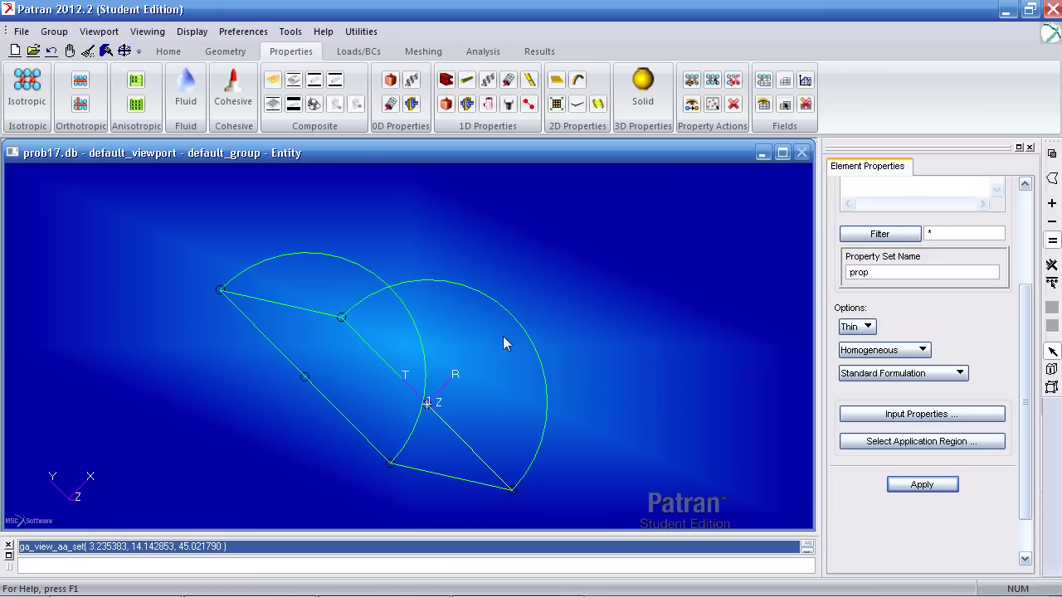
left_click(358, 50)
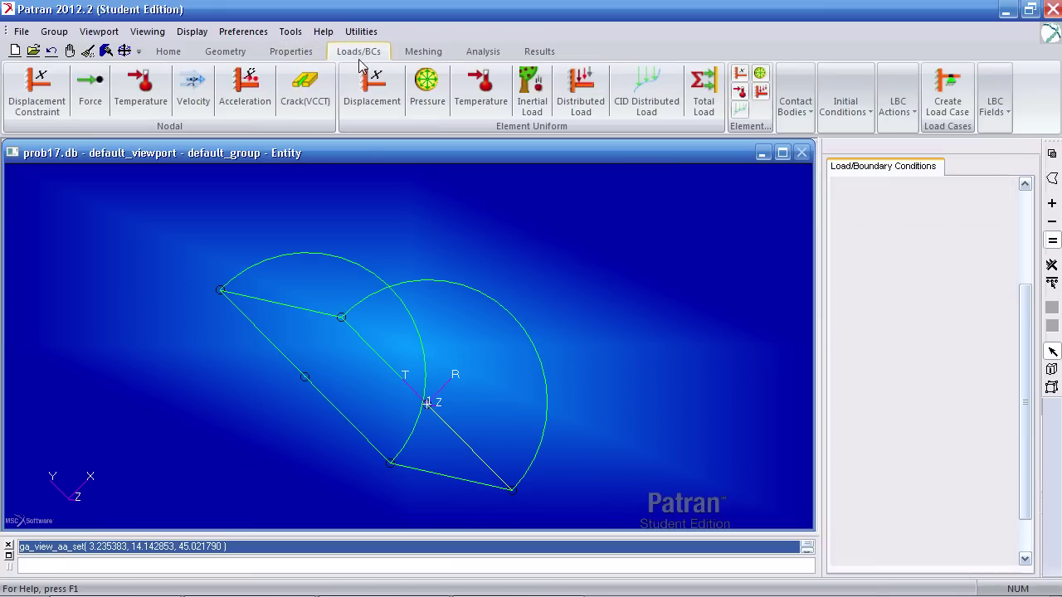
left_click(38, 106)
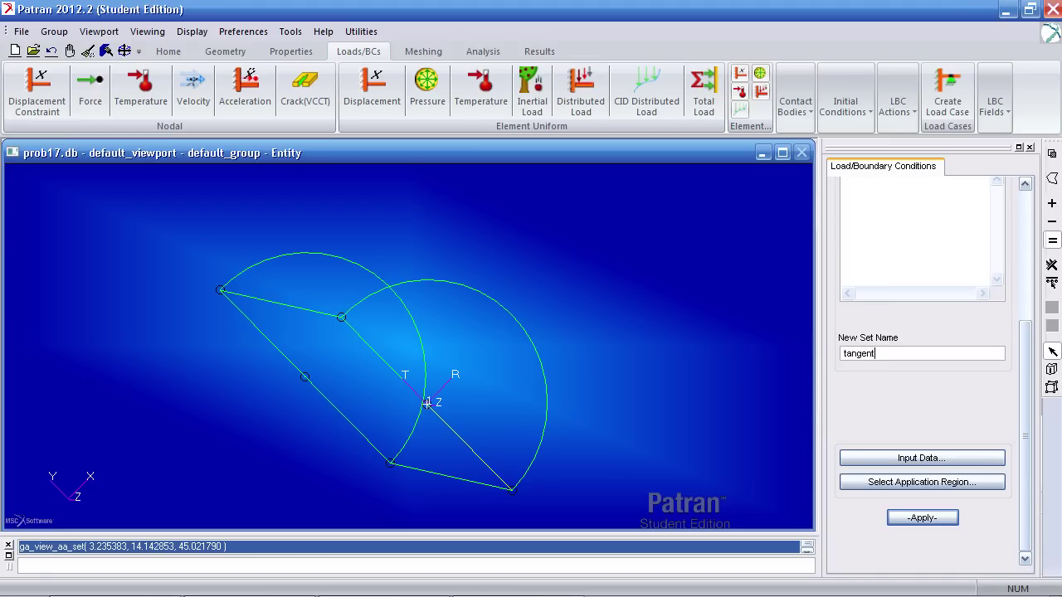
left_click(921, 458)
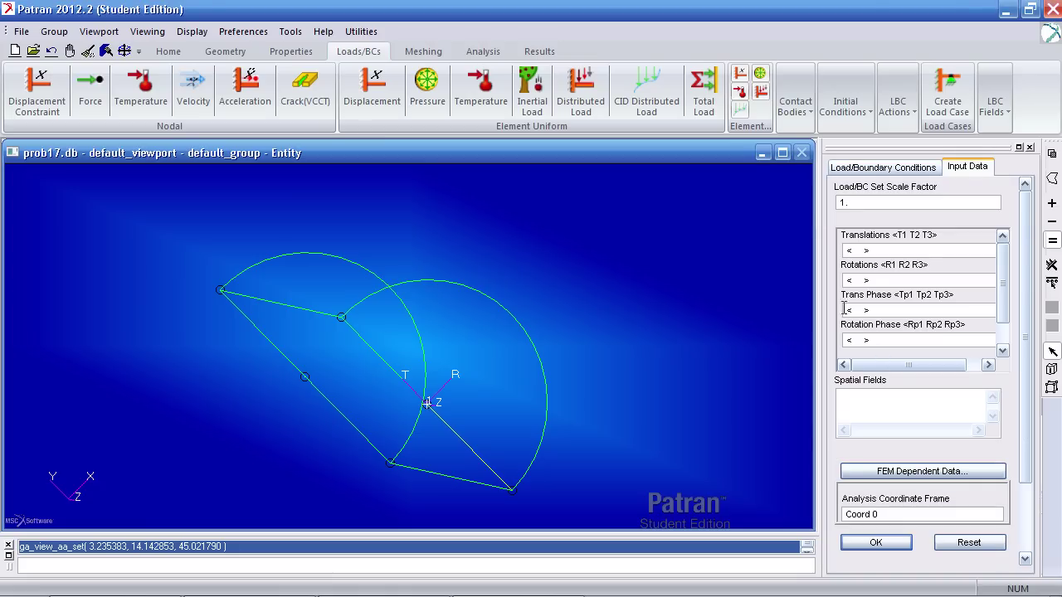
left_click_drag(882, 251, 779, 259)
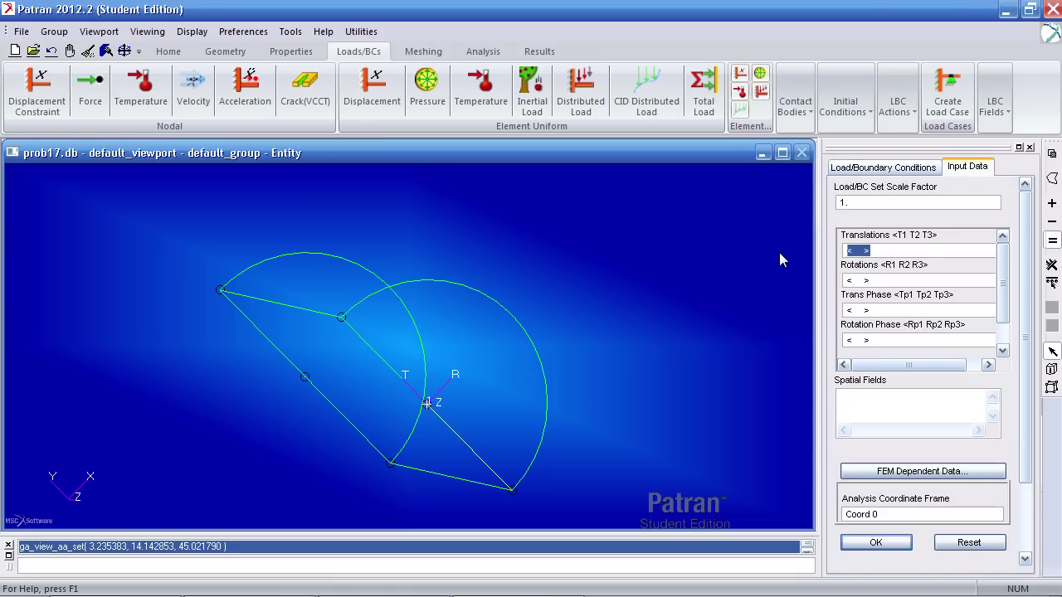
key("BackSpace")
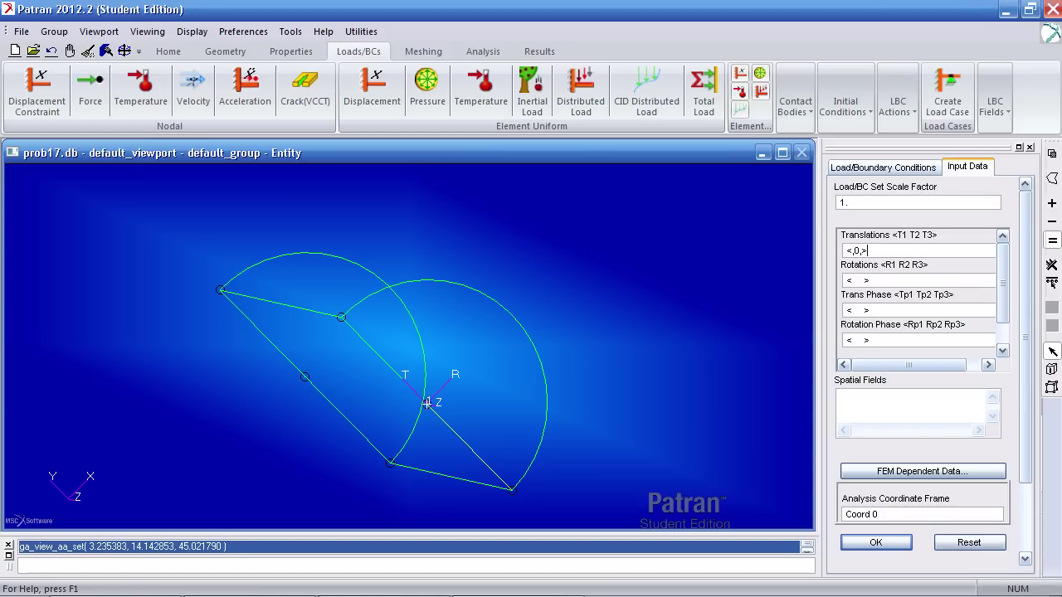
left_click(855, 280)
type("<")
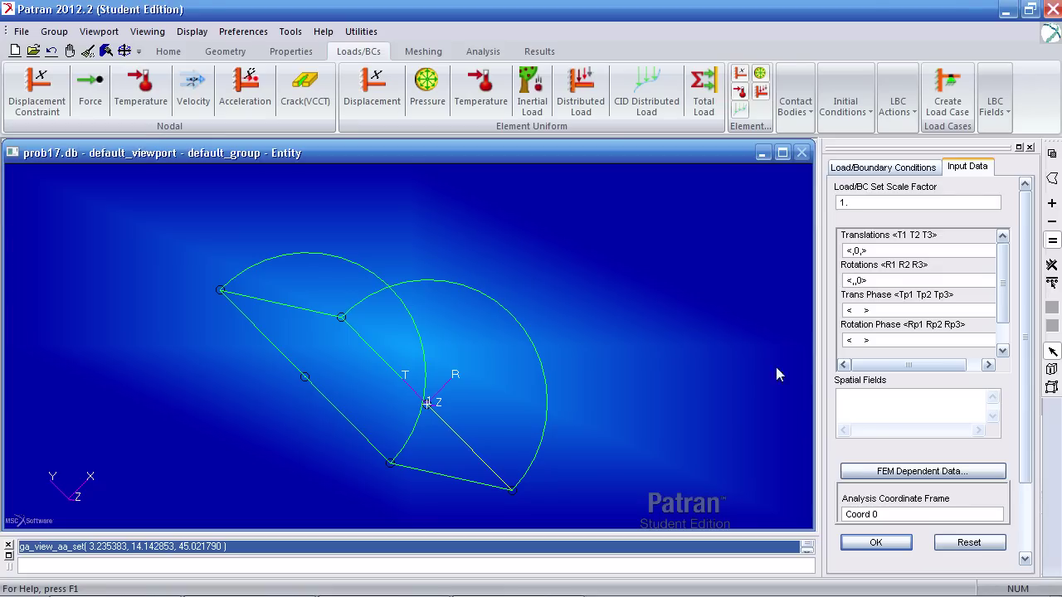
Set the tangential constraint's analysis coordinate frame to the cylindrical frame Coord 1 and accept the input data.
left_click(844, 516)
key("BackSpace")
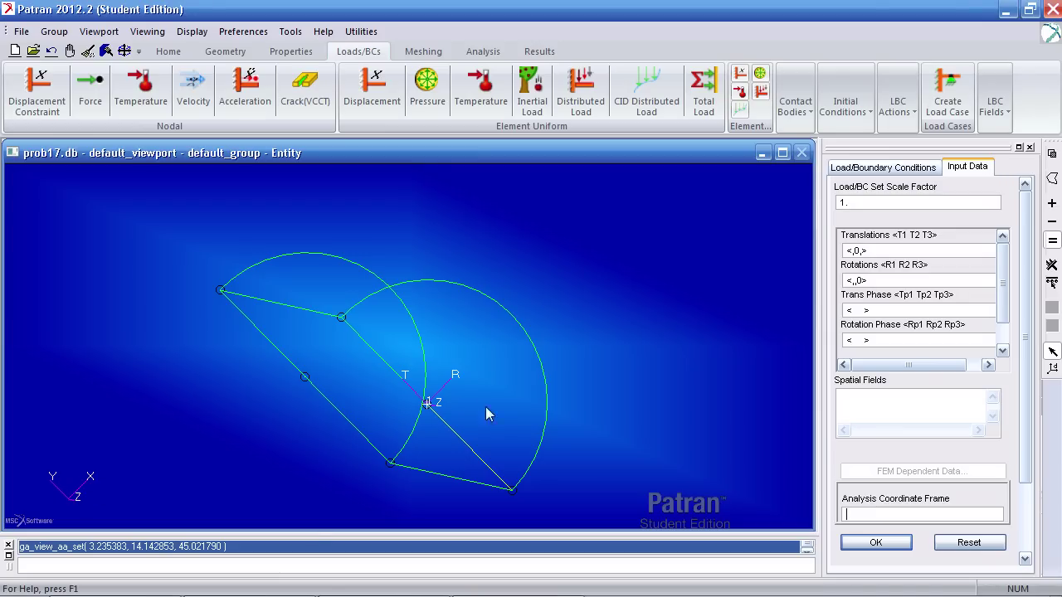
left_click(427, 402)
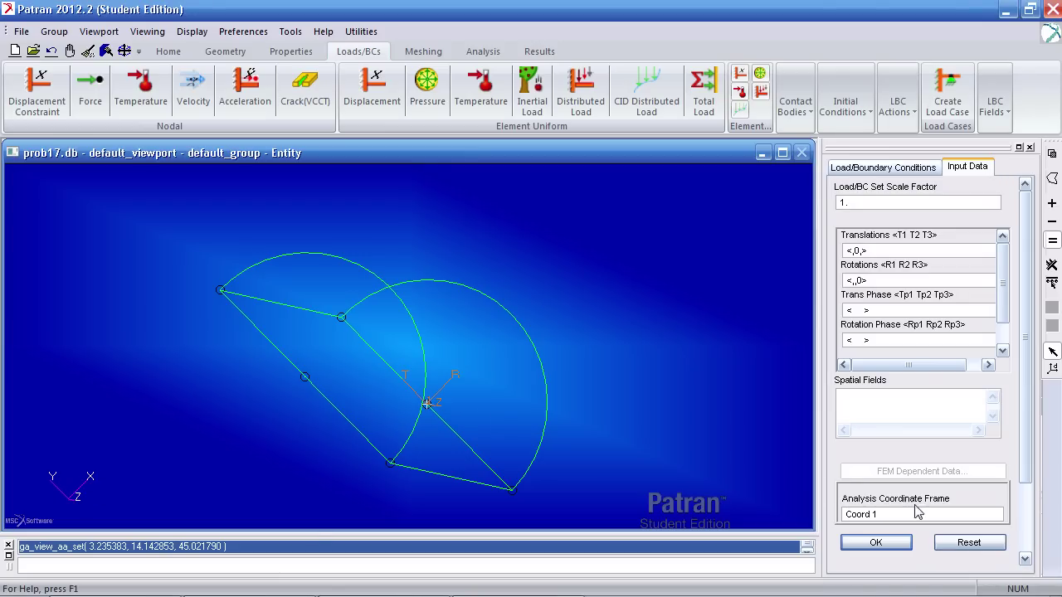
left_click_drag(916, 515, 796, 516)
left_click(878, 542)
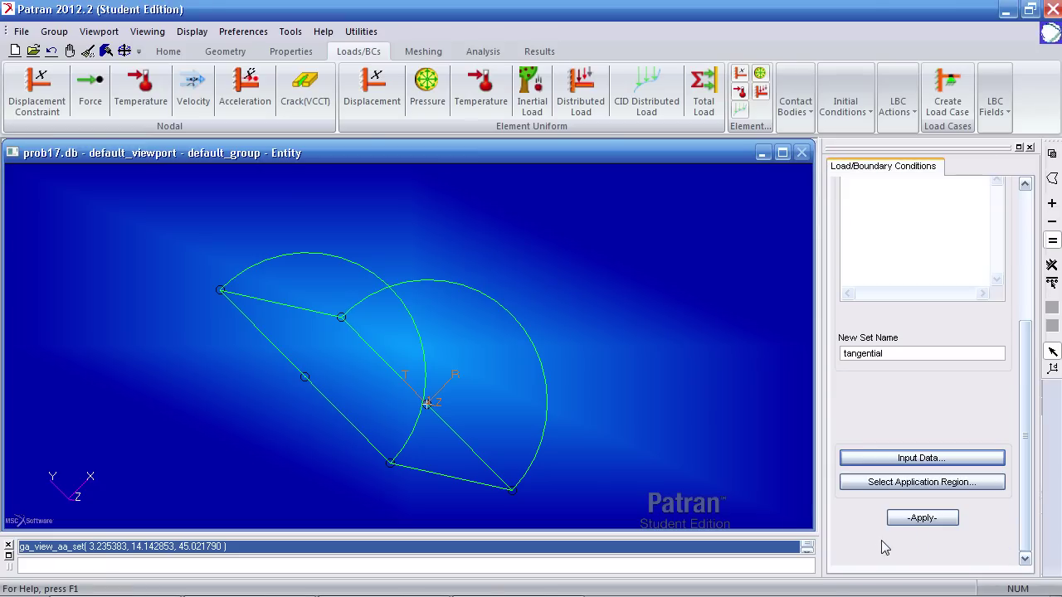
Box-select the curves and edges along the shell's flat side in an end-on view and add them to the tangential set's application region.
left_click(906, 484)
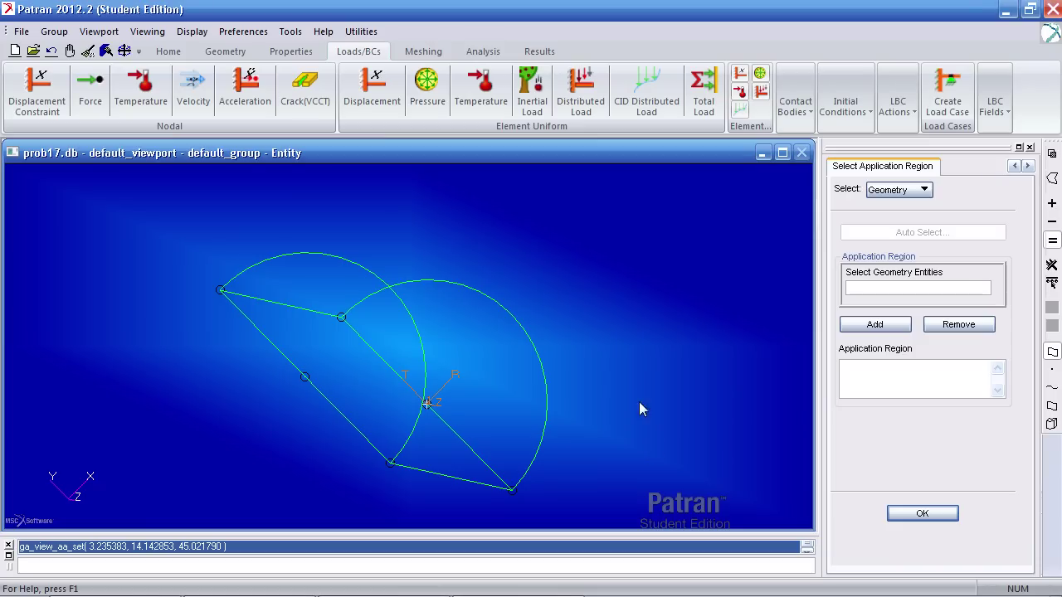
middle_click_drag(633, 349, 618, 332)
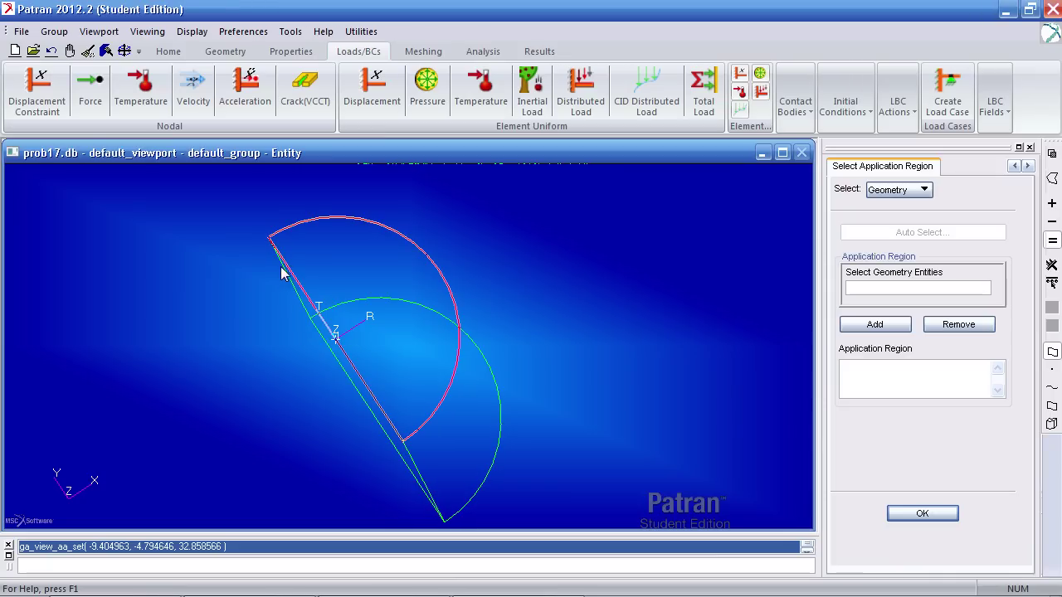
left_click(1051, 391)
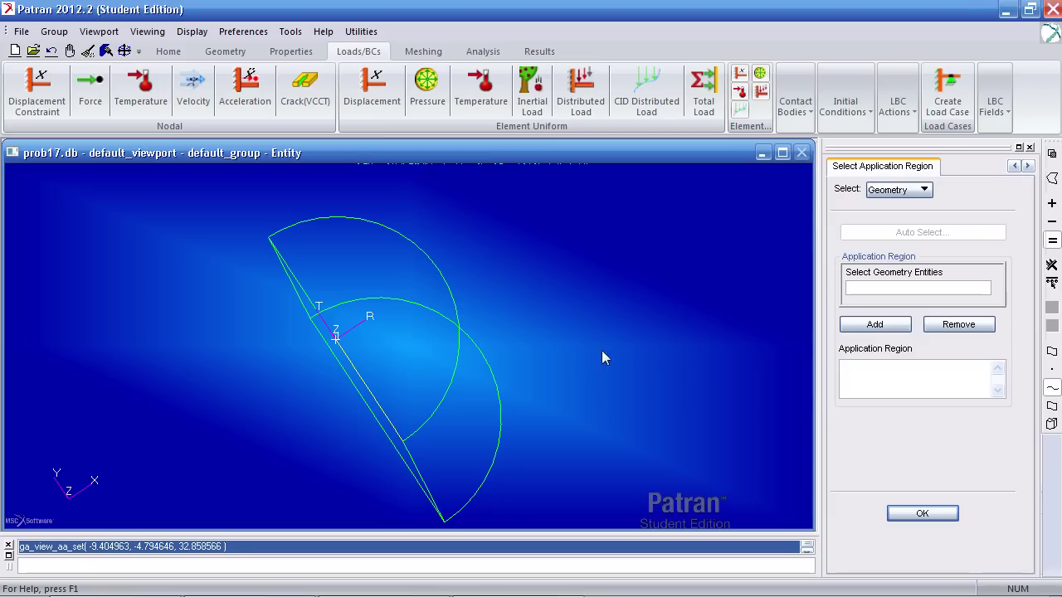
left_click(168, 52)
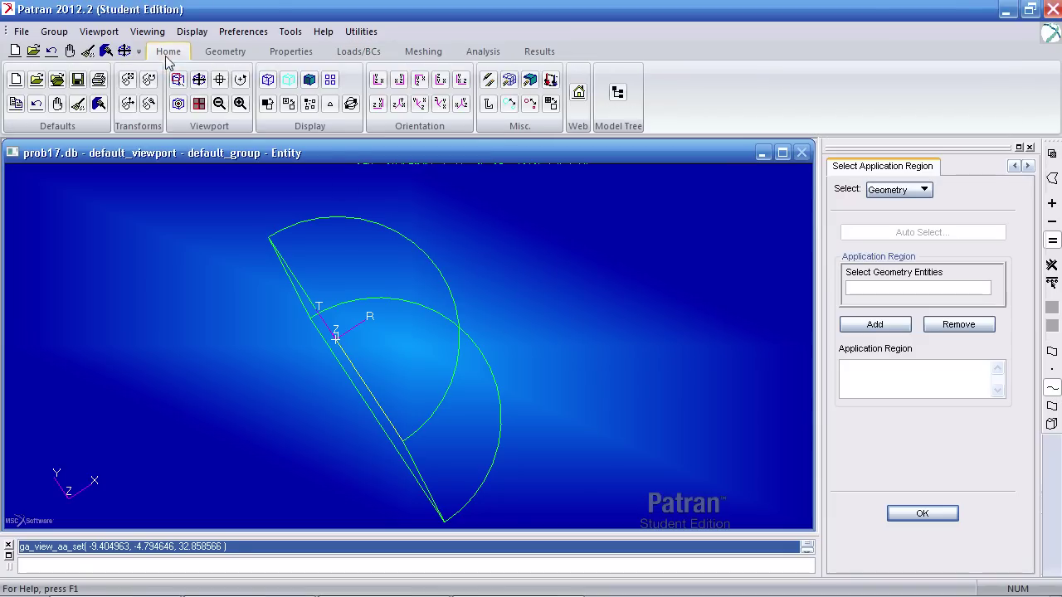
left_click(377, 81)
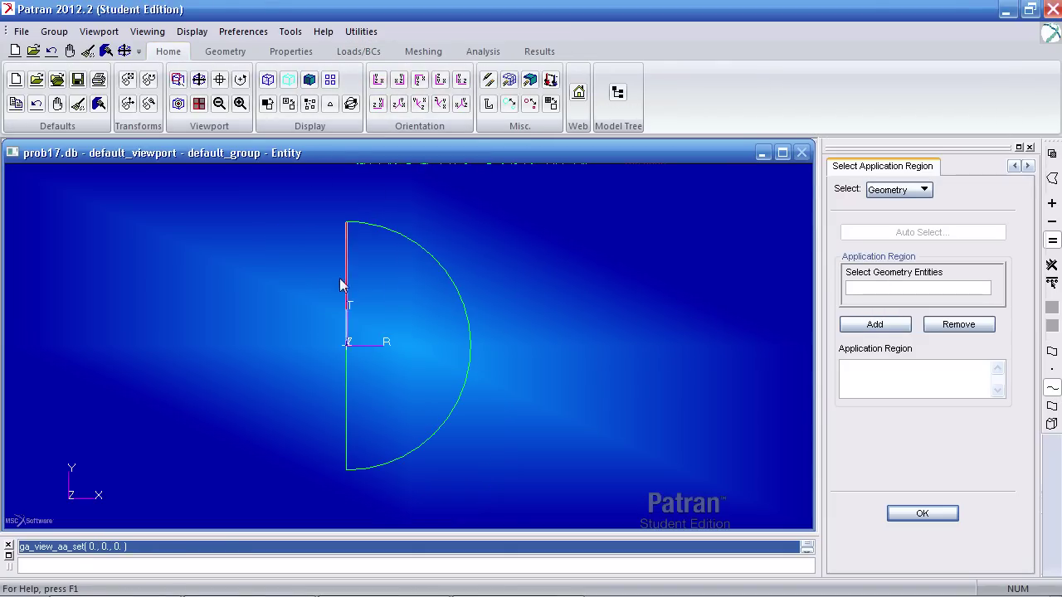
left_click_drag(322, 212, 350, 478)
middle_click_drag(599, 410, 585, 423)
left_click(875, 324)
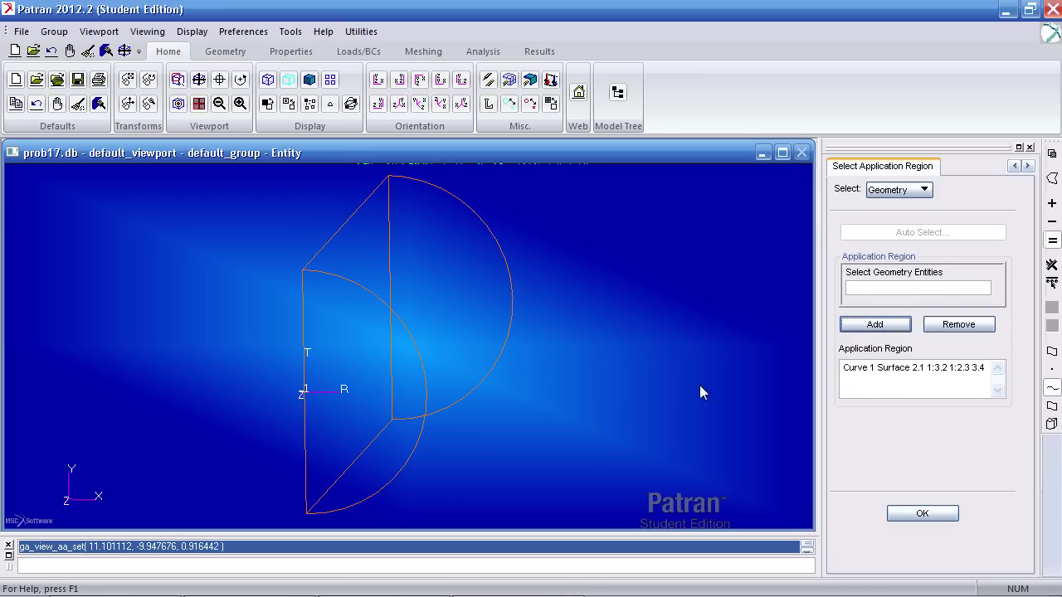
Remove the far endcap's curved edge, Surface 2.2, from the tangential set's application region.
left_click(871, 290)
left_click(492, 241)
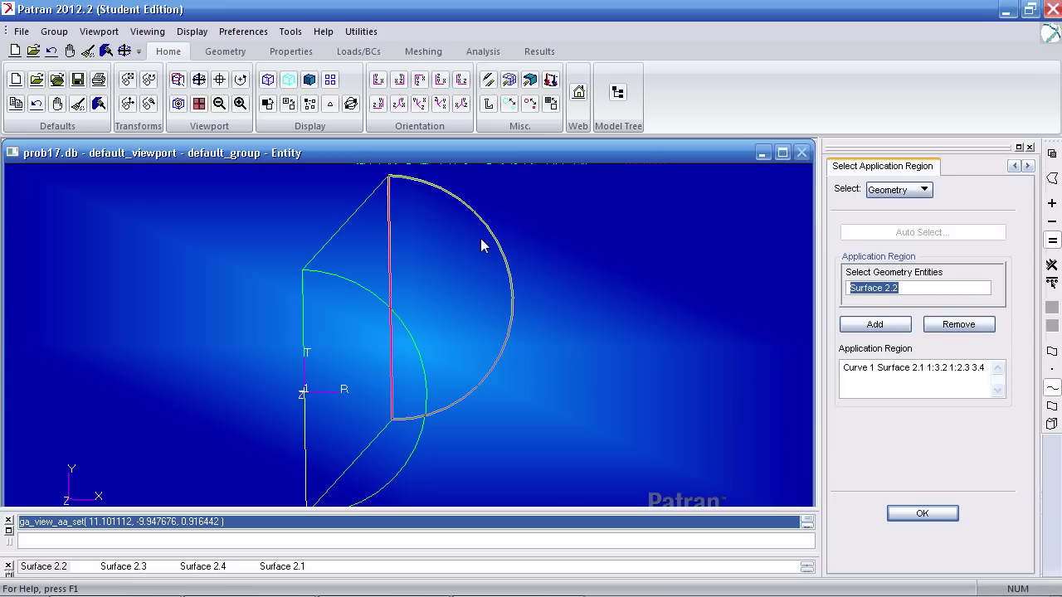
left_click(963, 327)
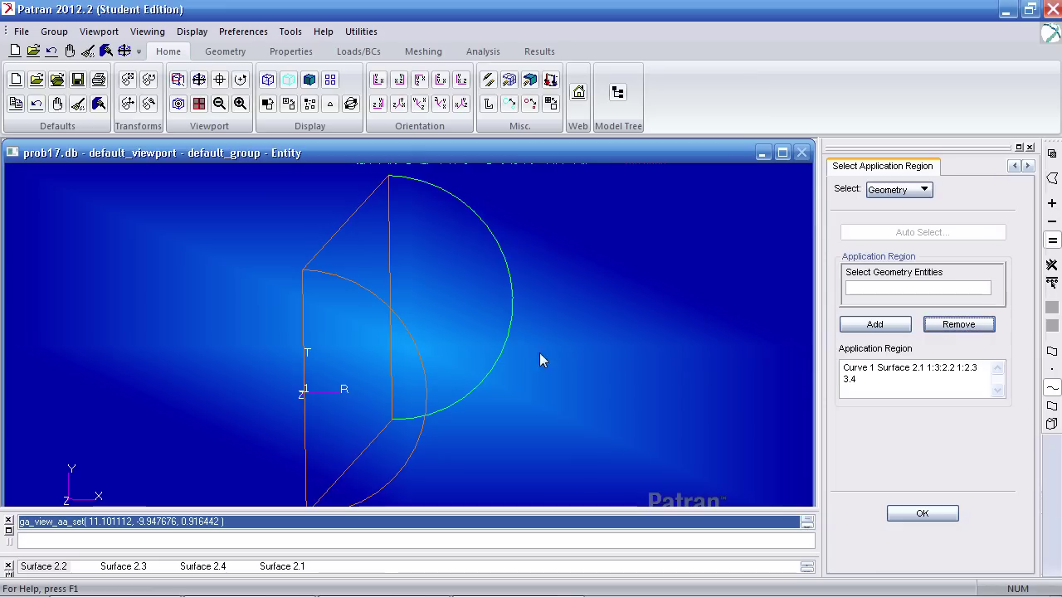
Remove the near endcap's curved edge, Surface 1.2, from the tangential application region, accept the region and create the set.
left_click(415, 347)
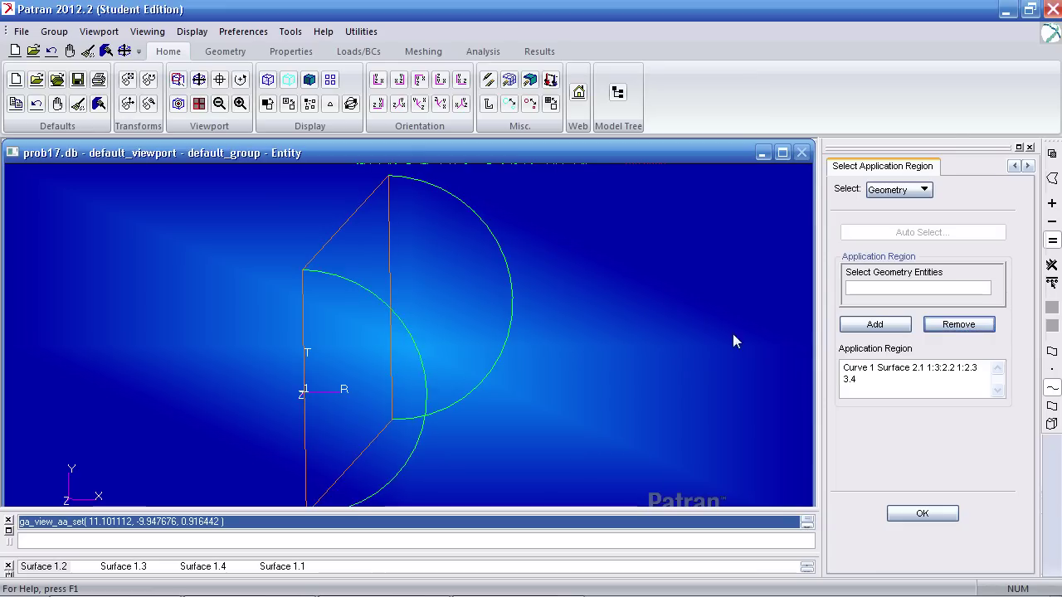
left_click(938, 329)
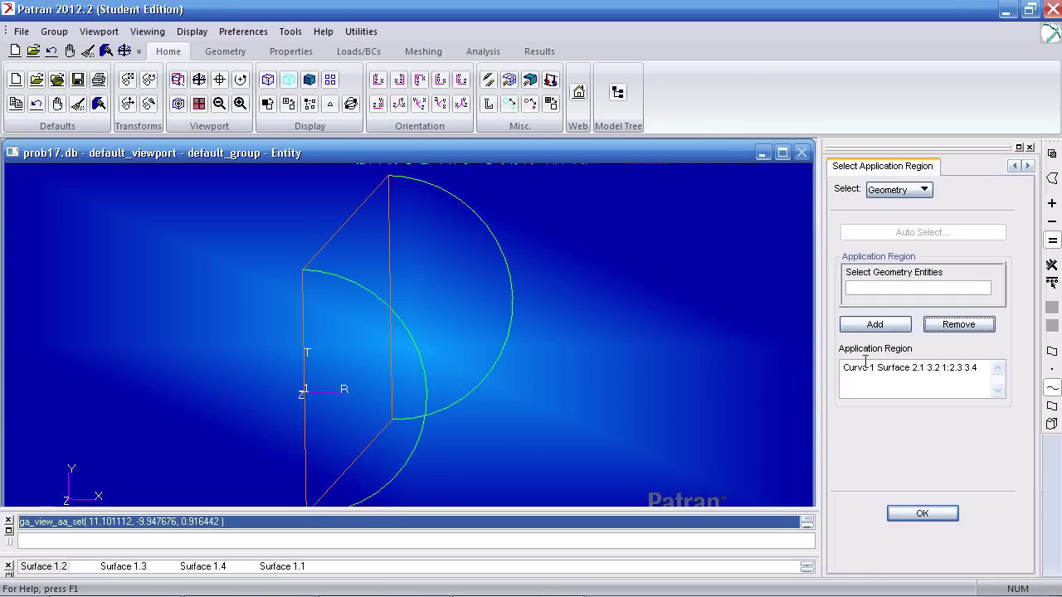
middle_click_drag(705, 377, 583, 305)
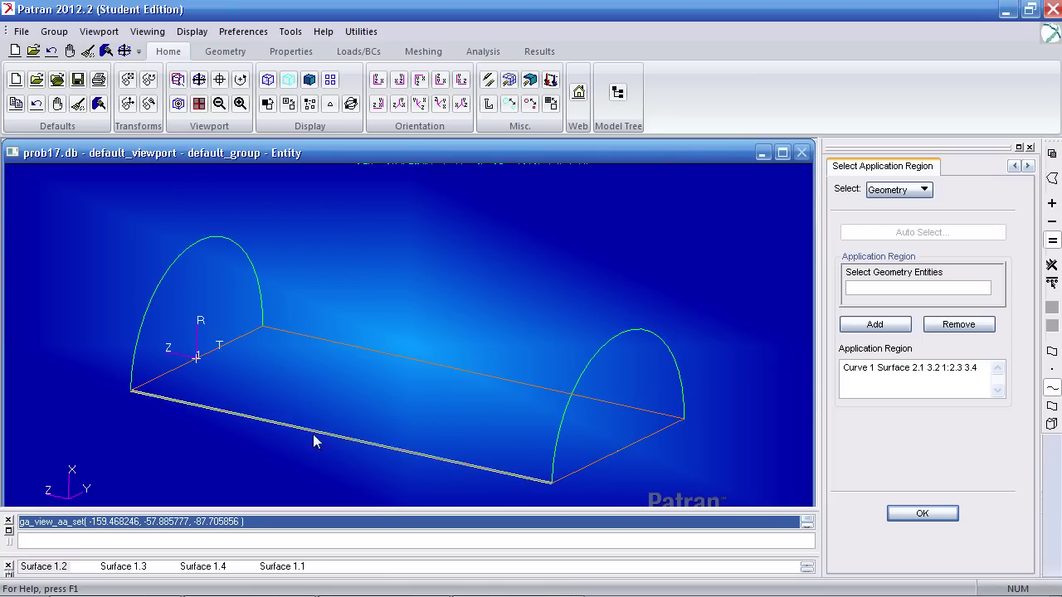
left_click_drag(977, 369, 764, 378)
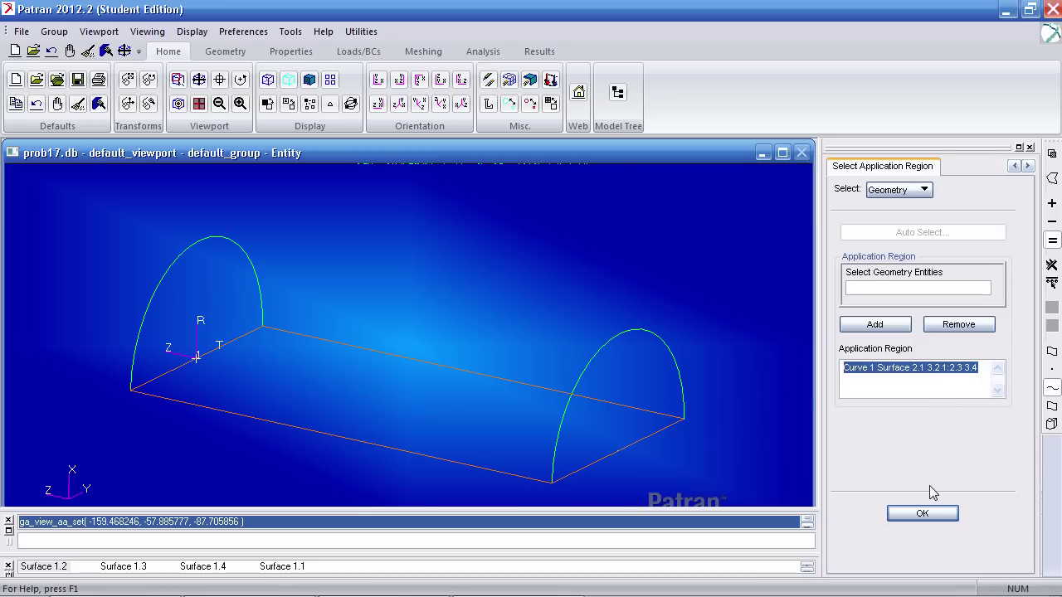
left_click(921, 512)
left_click(925, 518)
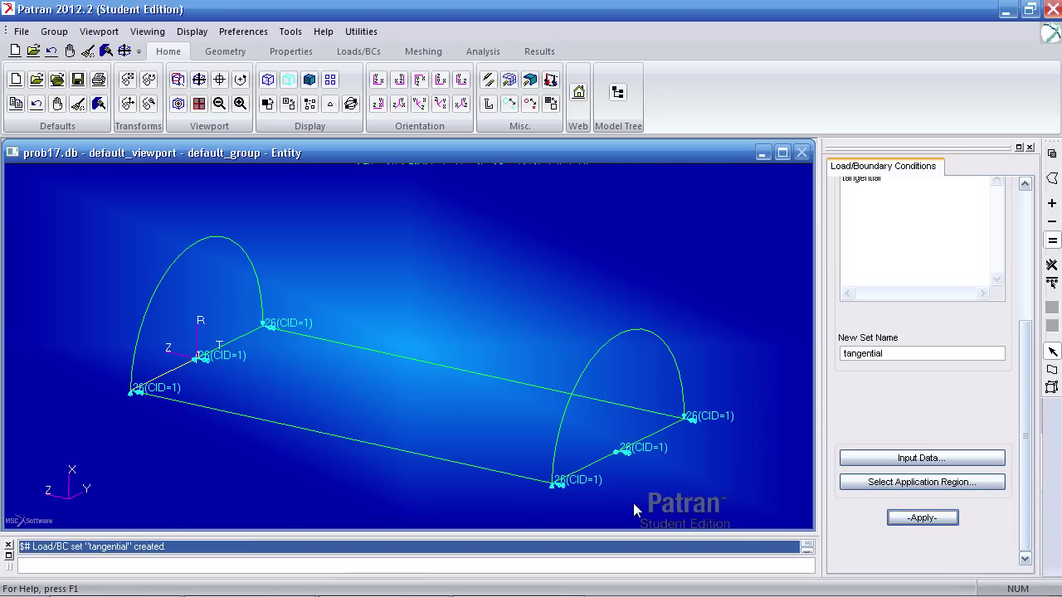
Define a displacement set named radial with translations <0 0 0>, blank rotations and analysis coordinate frame Coord 1.
middle_click_drag(633, 502, 610, 410)
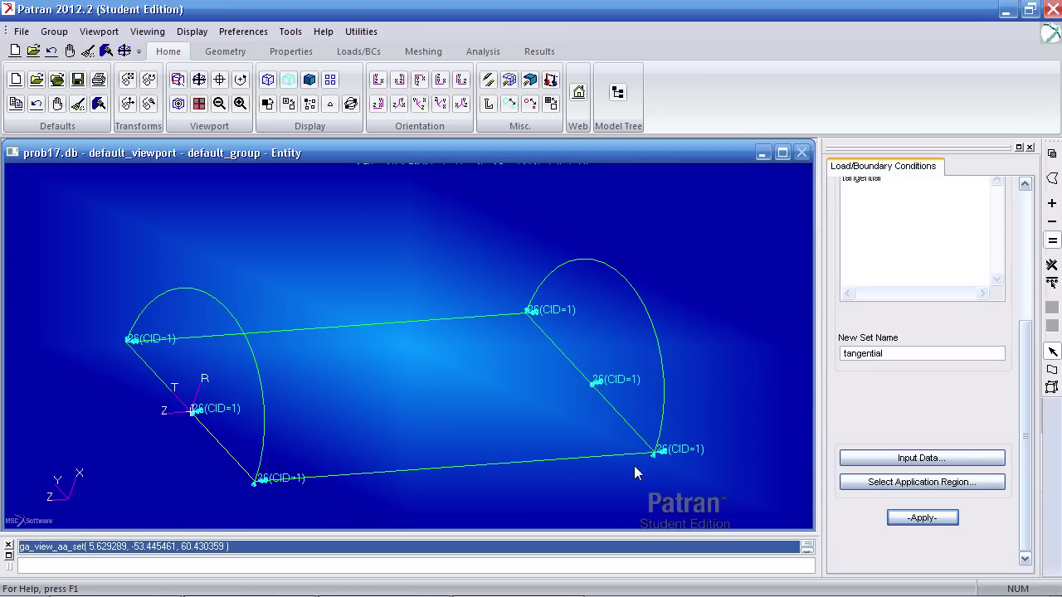
double_click(896, 354)
type("radial")
key("Tab")
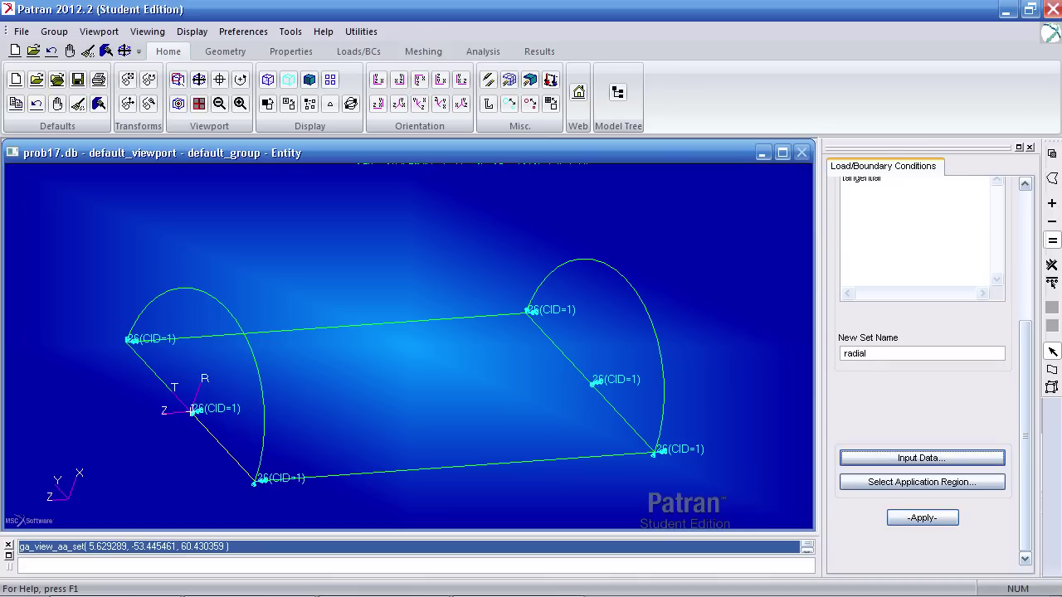
key("Return")
left_click(875, 250)
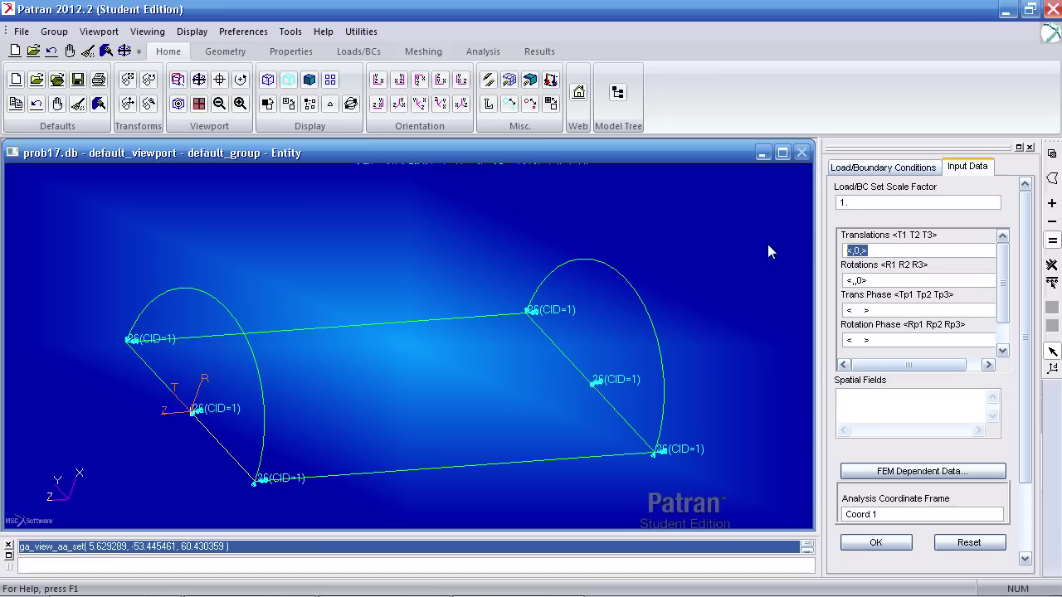
type("<0 0 0>")
key("Tab")
key("BackSpace")
left_click(896, 516)
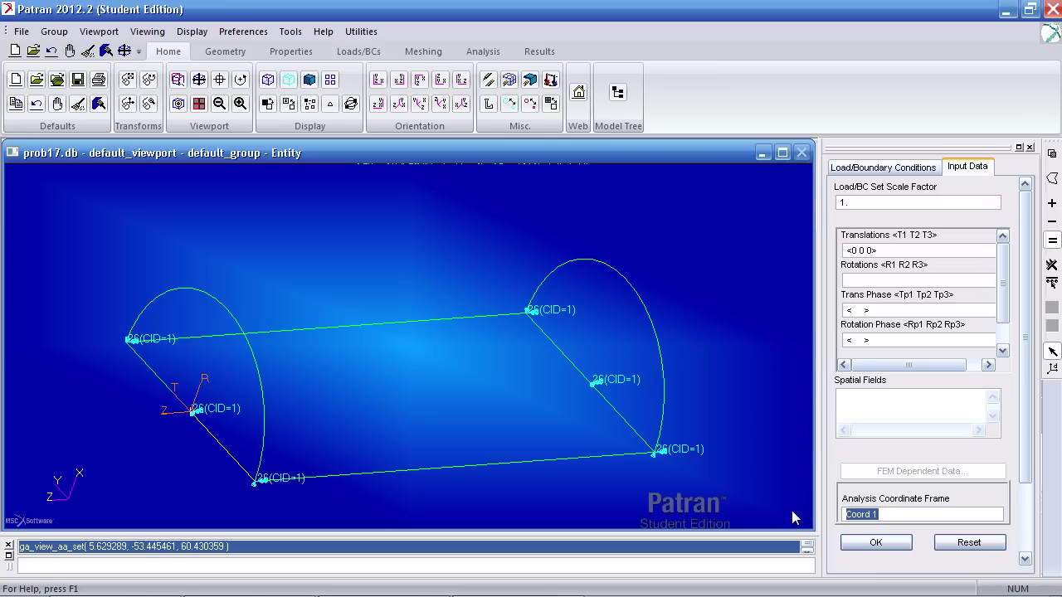
left_click(873, 544)
Assign the midpoints of both endcaps' flat edges, Curve 1.1 and Surface 3.1.1, to the radial set and create it.
left_click(925, 483)
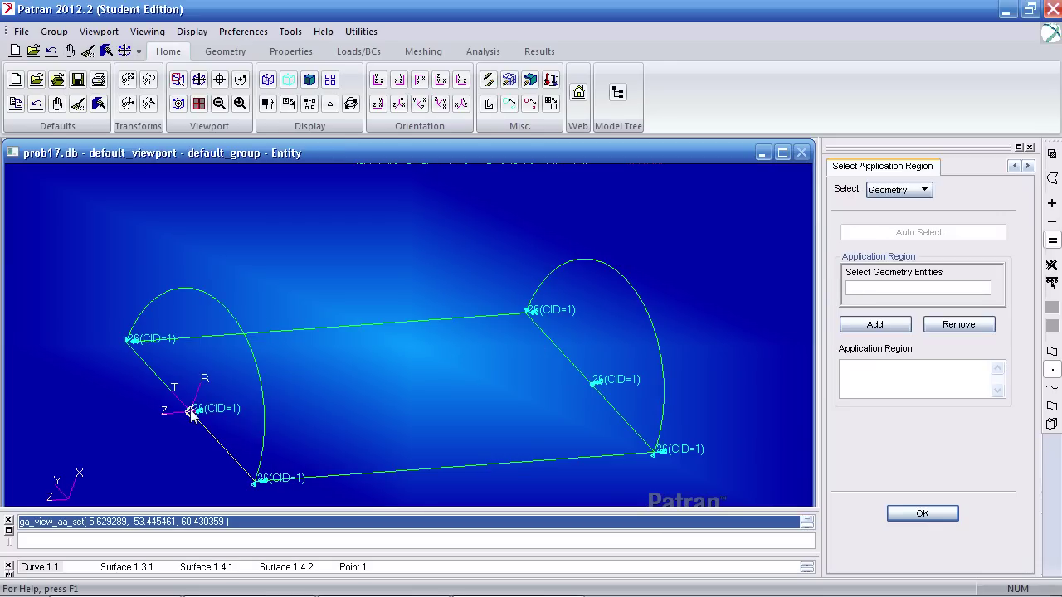
left_click(193, 413)
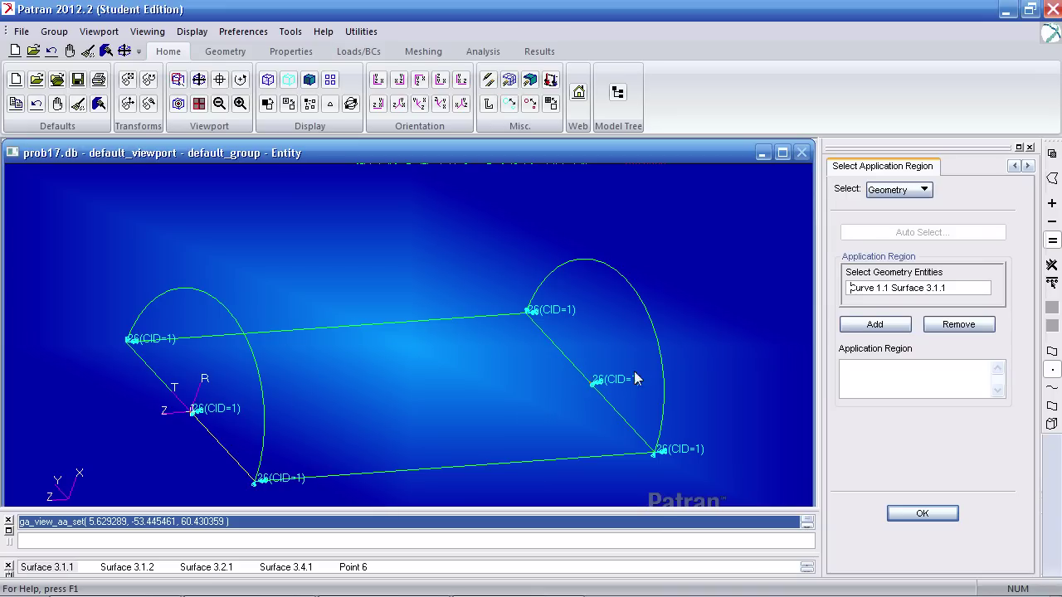
left_click(902, 324)
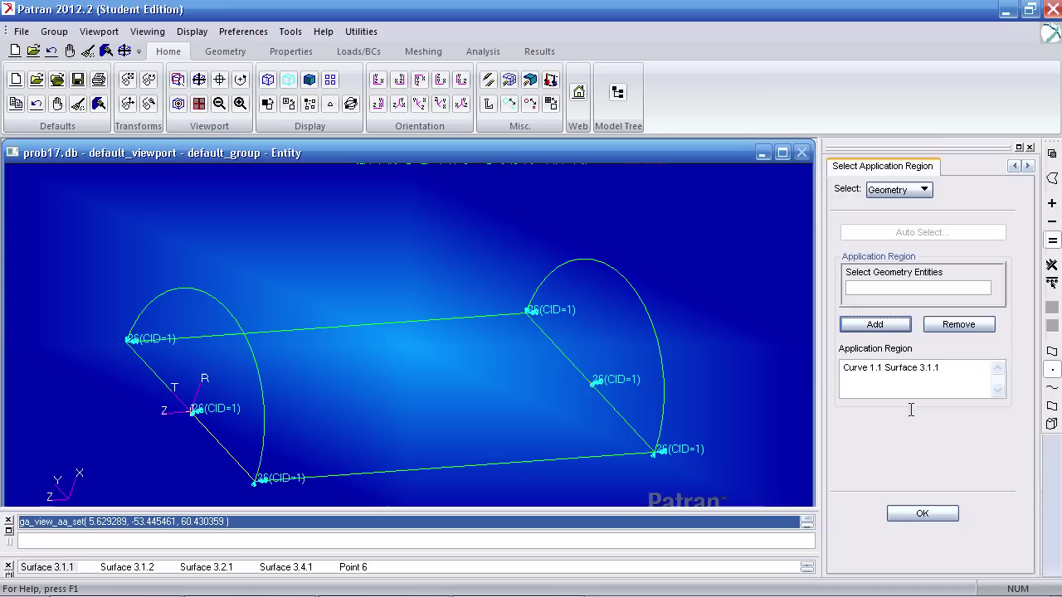
left_click(910, 513)
left_click(921, 518)
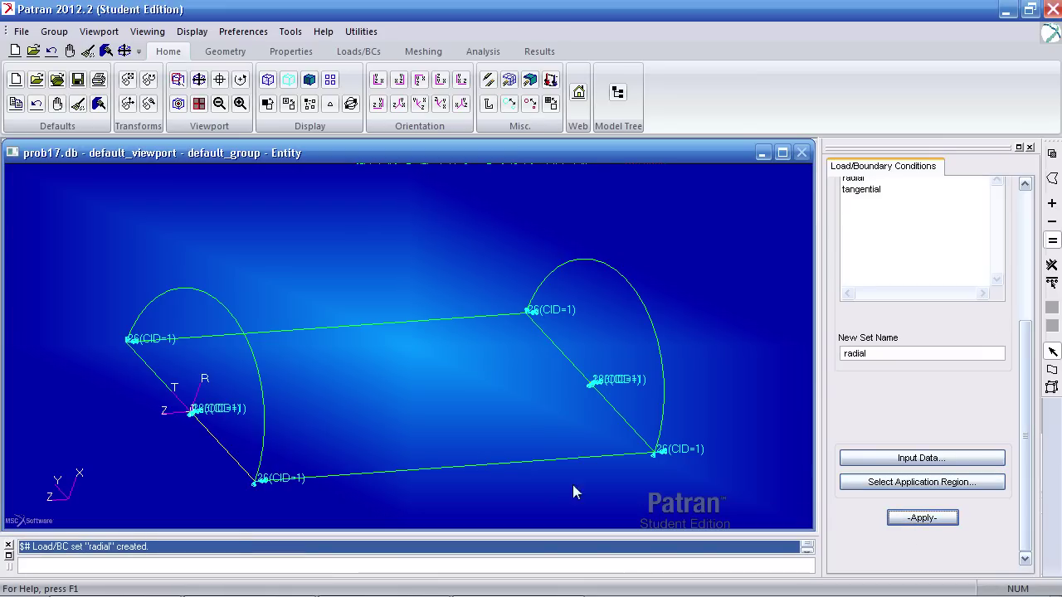
Show the model tree and hide the tangential displacement markers so only the radial constraint is displayed.
left_click(620, 94)
left_click(29, 256)
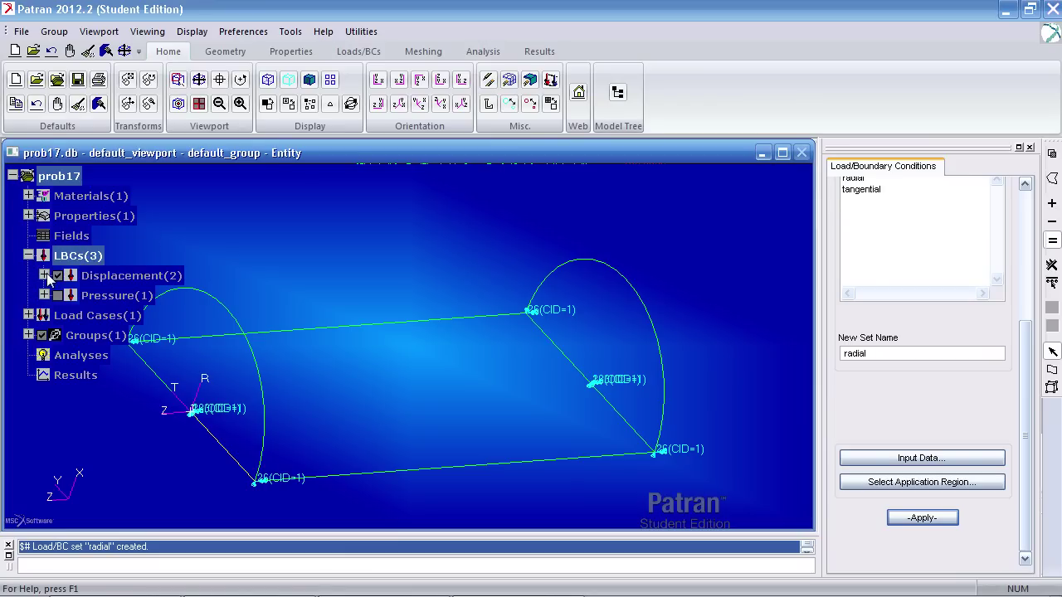
left_click(45, 276)
left_click(76, 299)
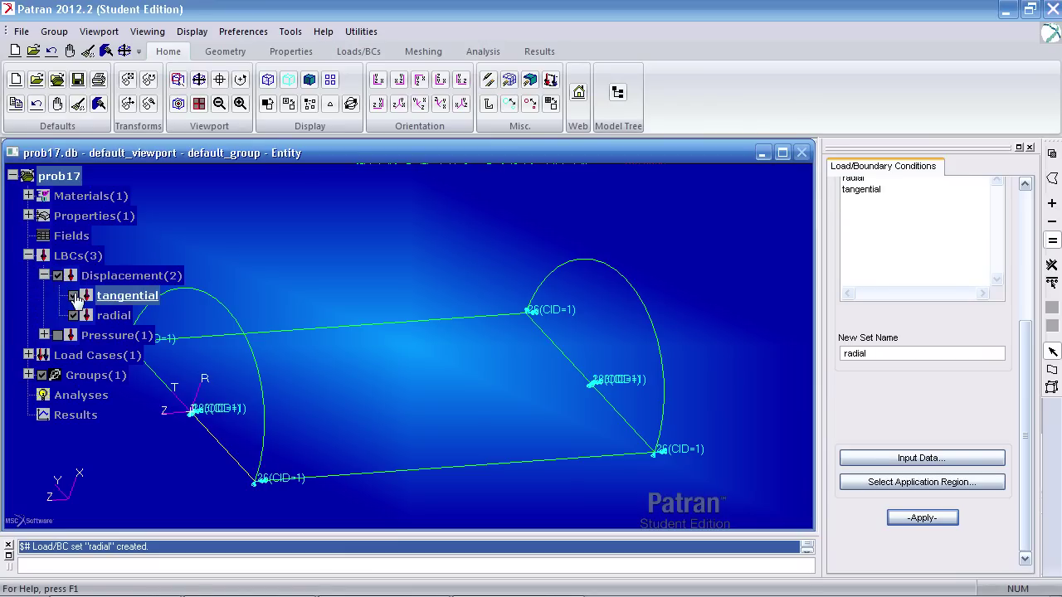
left_click(75, 296)
left_click(100, 337)
left_click(95, 355)
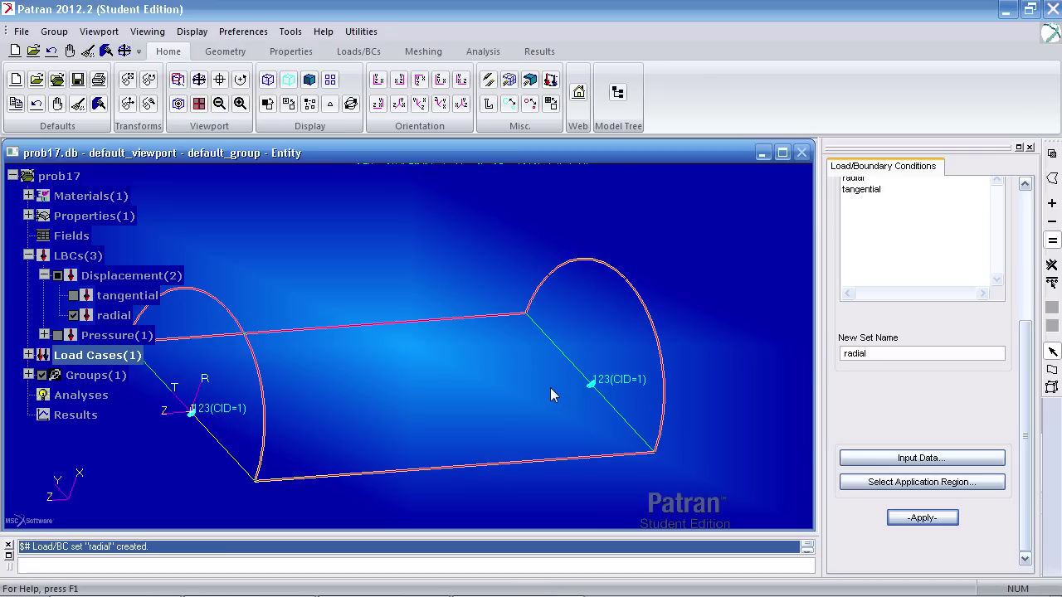
middle_click_drag(547, 389, 670, 358)
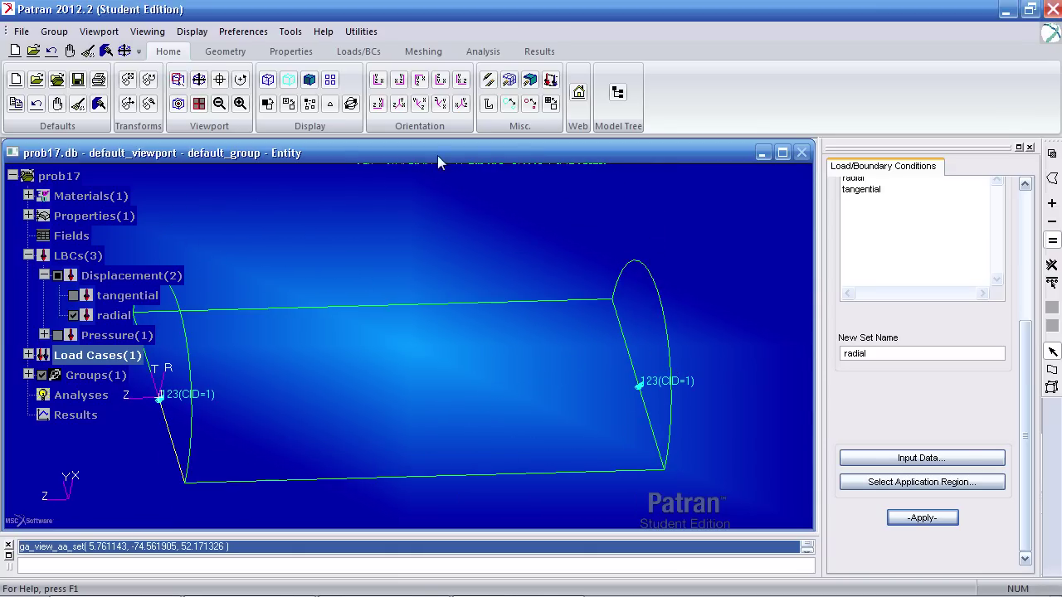
Create uniform mesh seeds of 12 elements on the curved edges of both endcaps, Surface 2.2 and Surface 1.2.
left_click(411, 52)
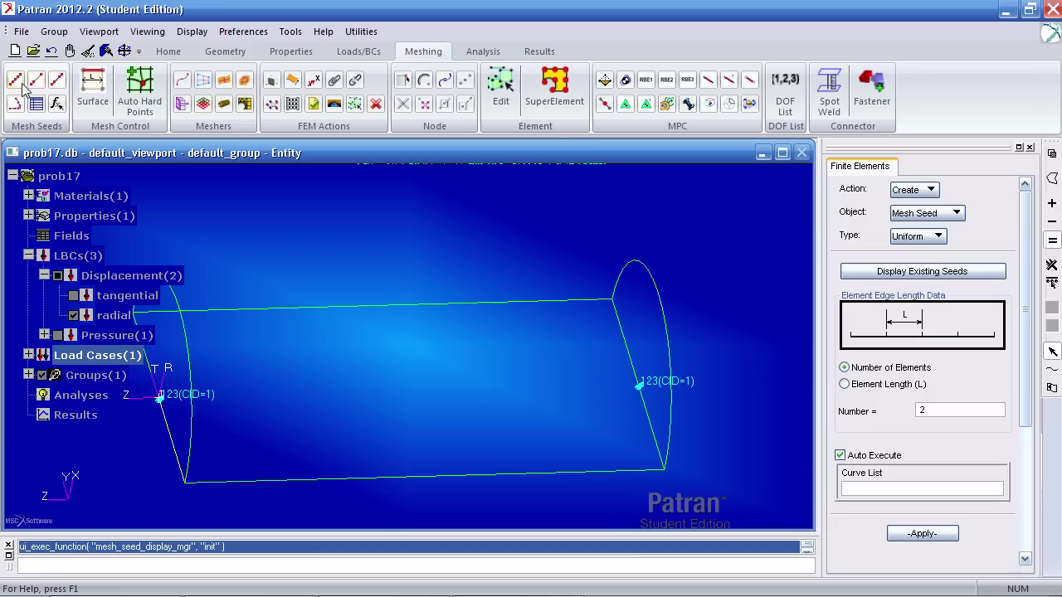
left_click(486, 290)
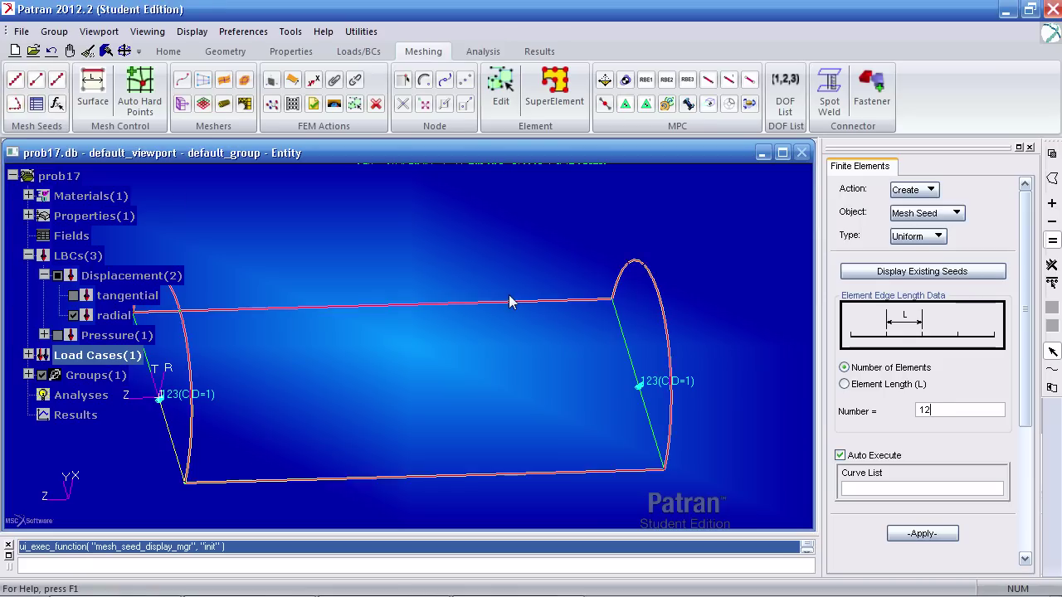
middle_click_drag(512, 302, 745, 421)
left_click(871, 487)
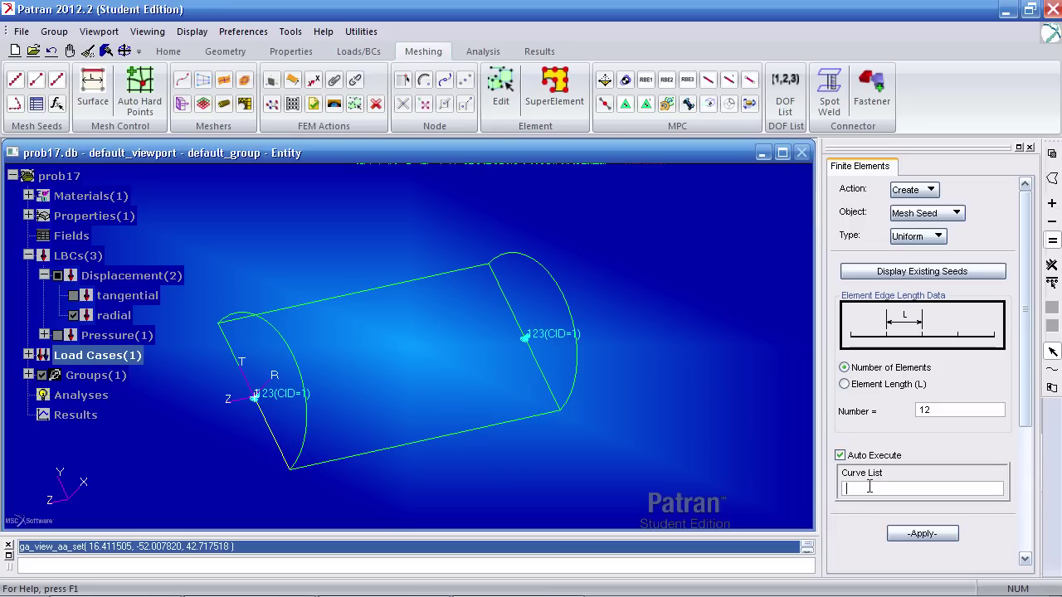
left_click(561, 301)
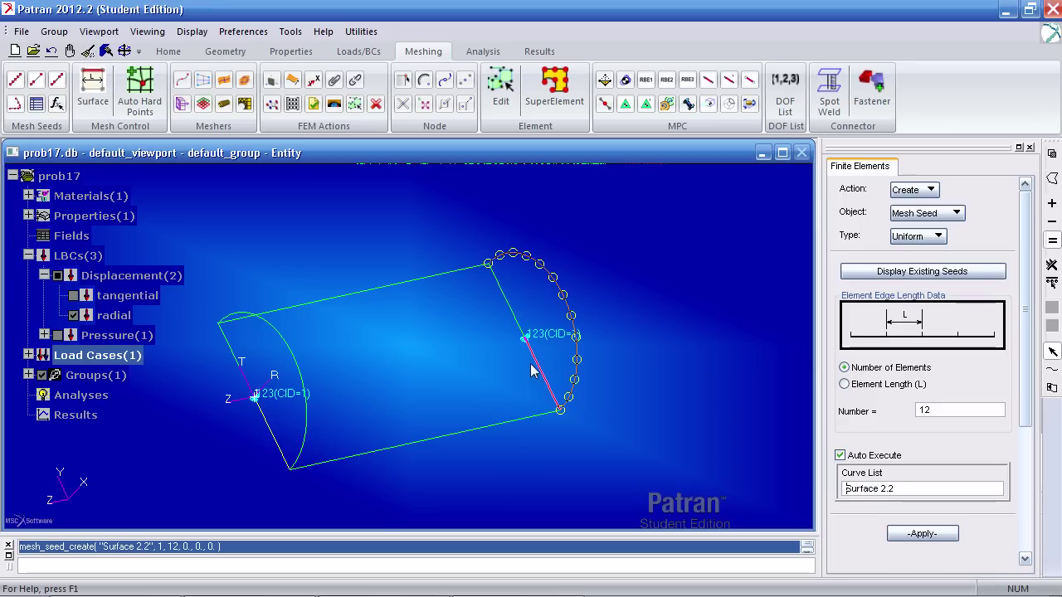
left_click(281, 340)
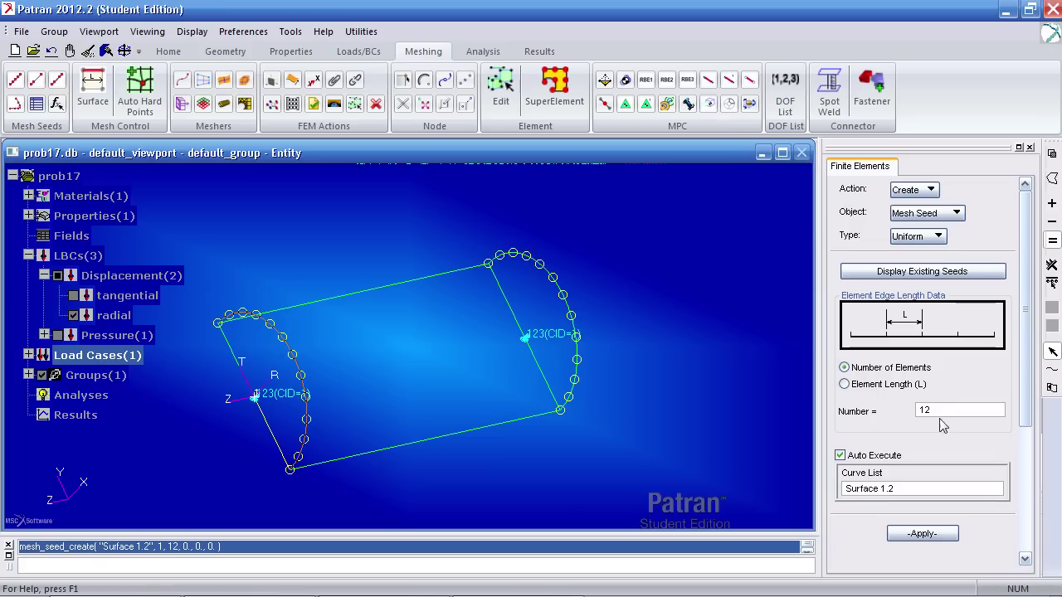
Seed each half of the two endcaps' straight edges with 6 uniform elements.
type("6")
left_click(509, 314)
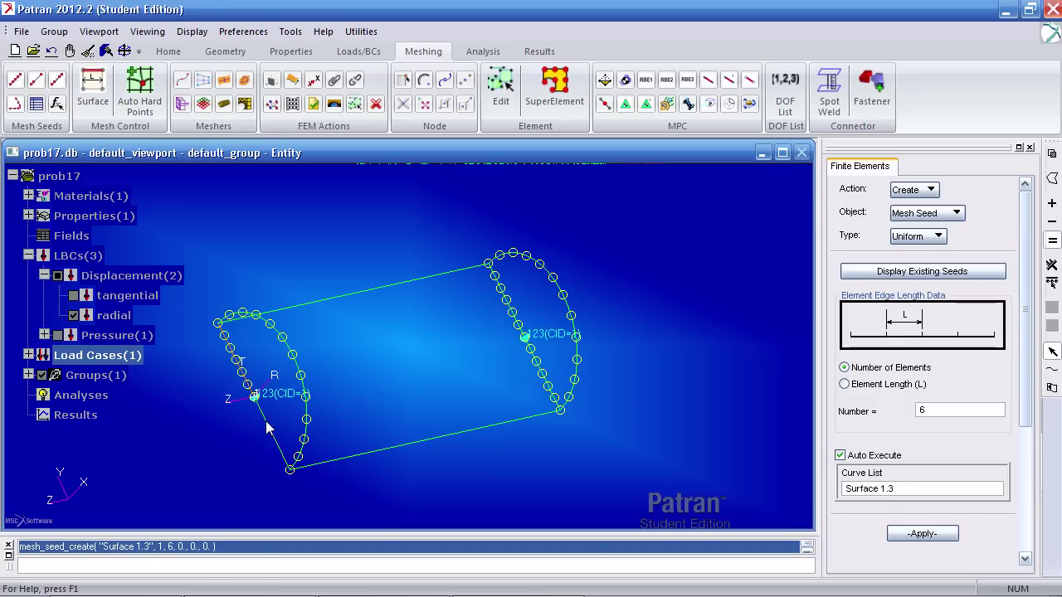
left_click(256, 403)
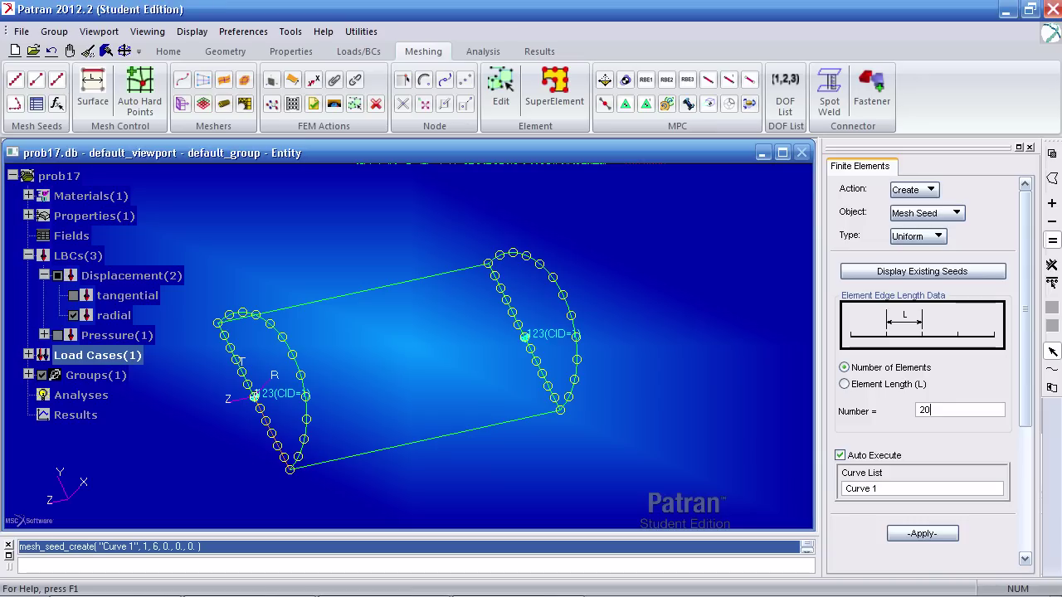
Seed the shell's two long straight edges with 20 uniform elements each.
left_click(886, 489)
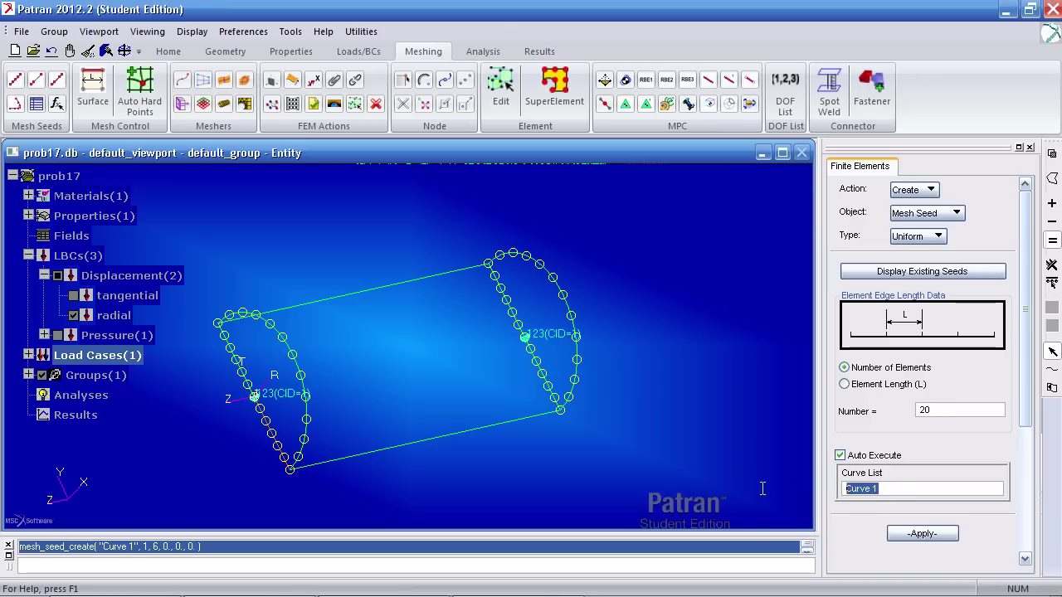
left_click(425, 441)
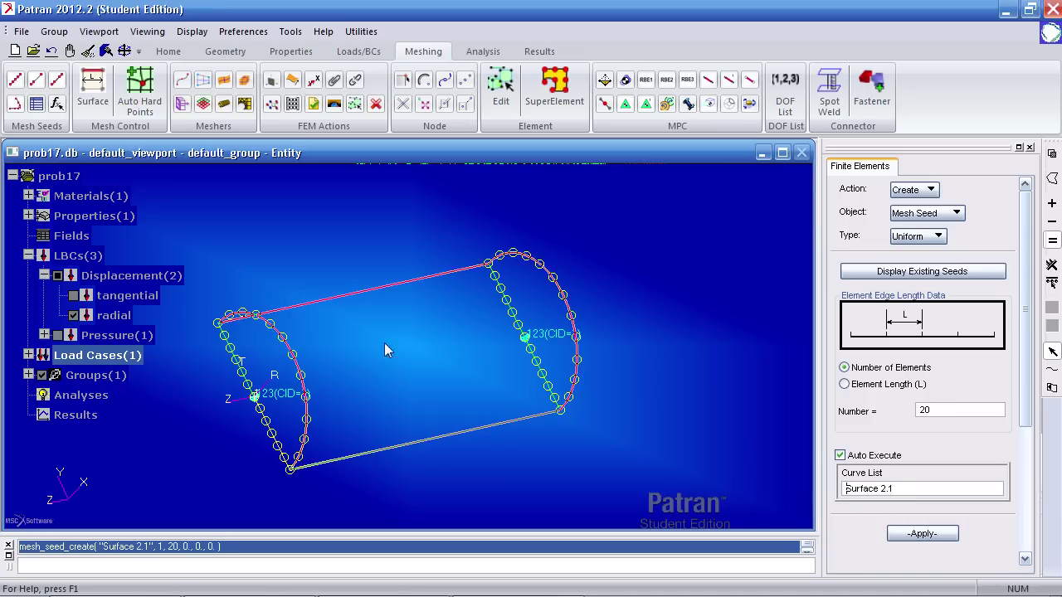
left_click(353, 293)
Mesh the half-cylinder shell, Surface 2, with Quad4 elements using IsoMesh.
middle_click_drag(642, 356, 631, 407)
left_click(226, 83)
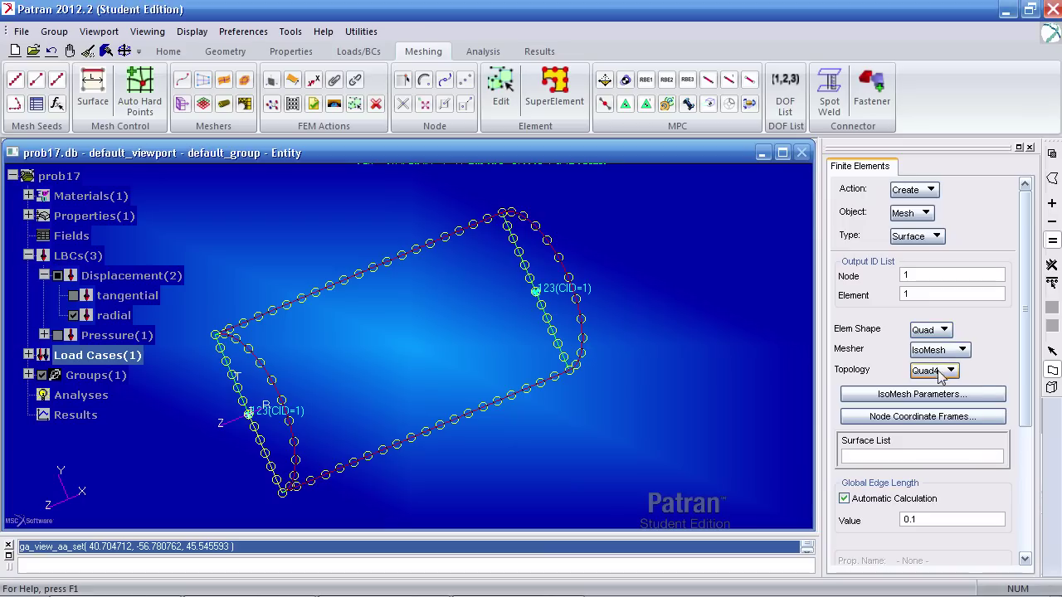
mouse_move(1025, 369)
left_mouse_down()
mouse_move(1022, 401)
mouse_move(1022, 355)
mouse_move(1015, 368)
left_mouse_up()
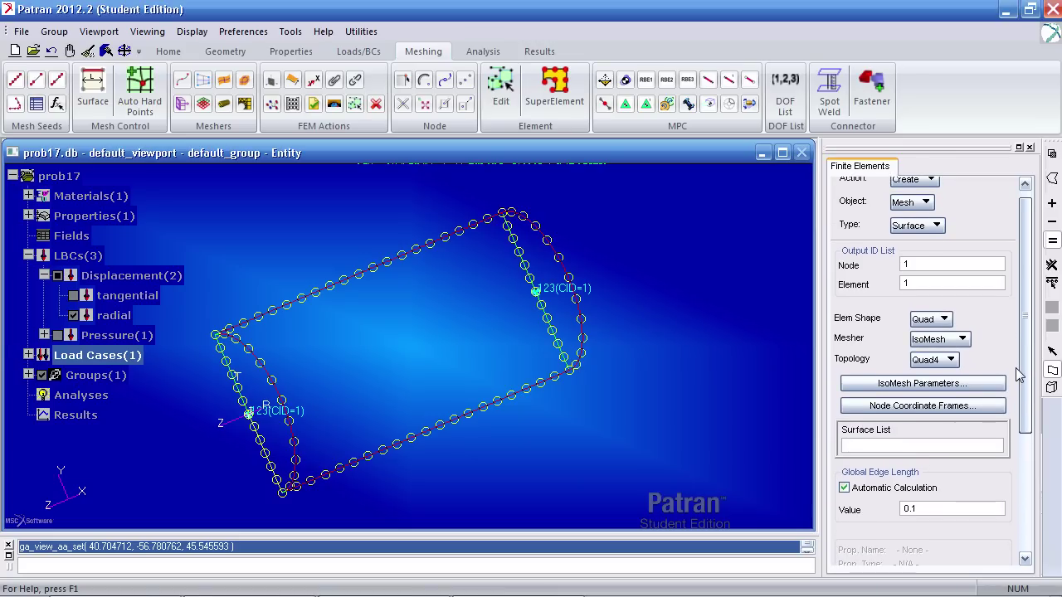
left_click(915, 445)
left_click(473, 366)
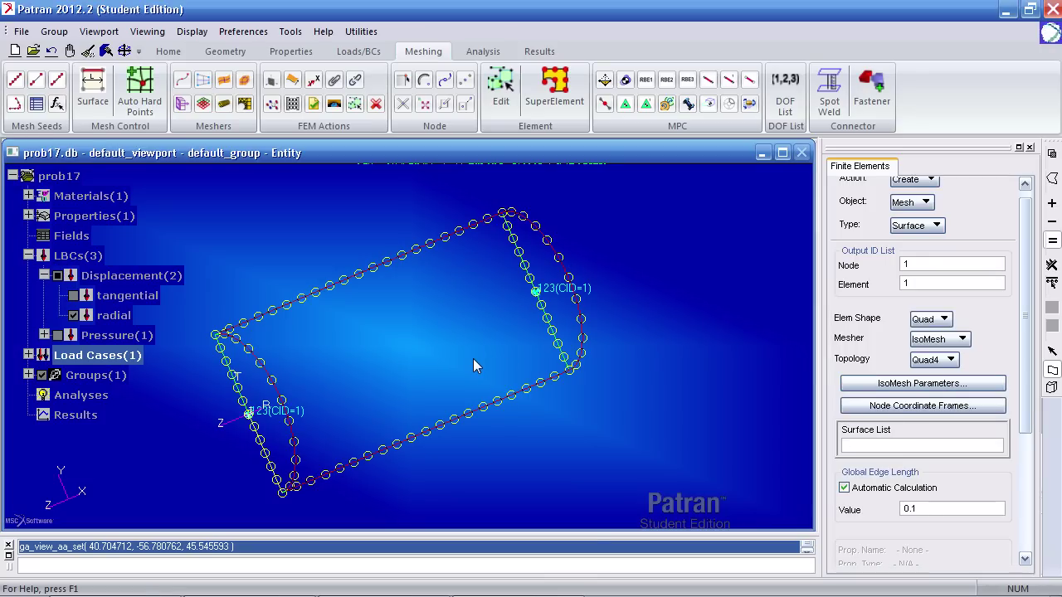
middle_click_drag(473, 366, 372, 356)
scroll(1039, 409, "down", 3)
left_click(921, 498)
Change the element shape to Tria and mesh the far endcap, Surface 3, with Tria3 IsoMesh elements.
middle_click_drag(709, 454, 705, 432)
left_click(940, 297)
left_click(946, 305)
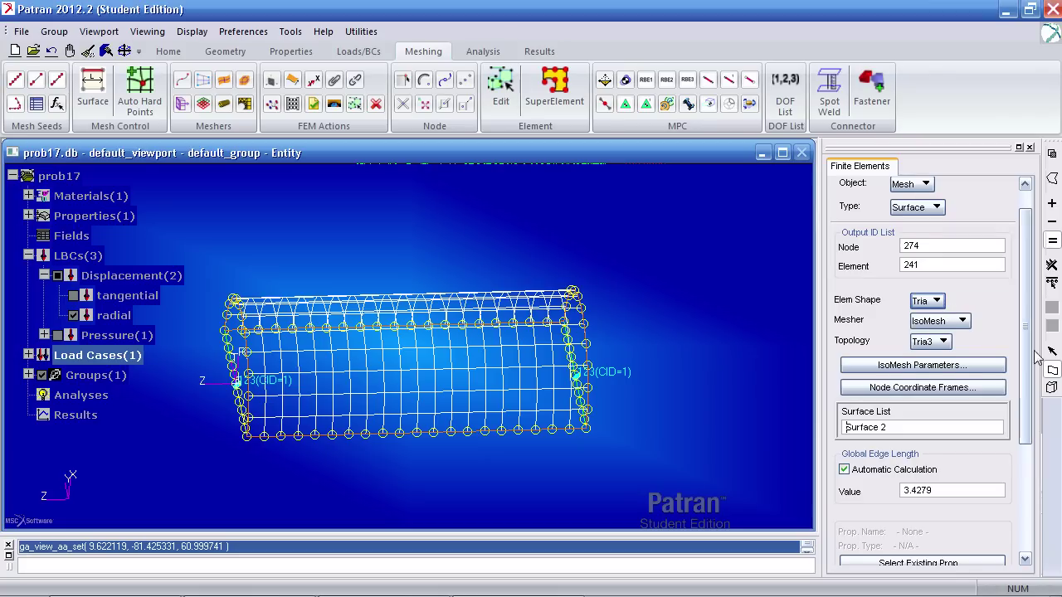
scroll(1020, 367, "down", 2)
middle_click_drag(736, 415, 512, 363)
left_click(512, 364)
scroll(966, 387, "down", 5)
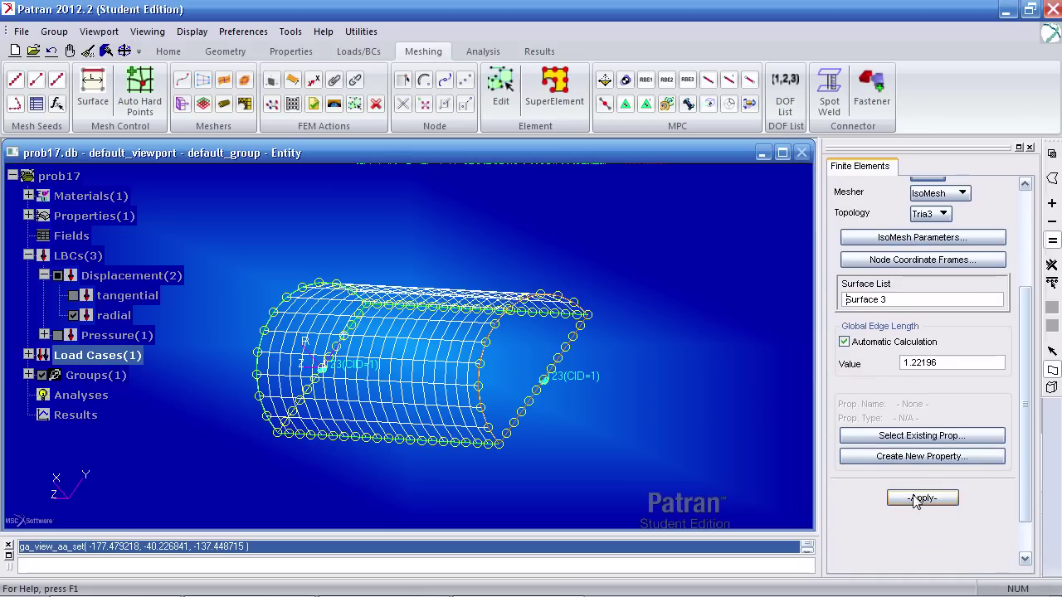
left_click(922, 497)
Mesh the near endcap, Surface 1, with Tria3 elements using IsoMesh.
mouse_move(722, 454)
middle_mouse_down()
mouse_move(624, 459)
mouse_move(689, 465)
mouse_move(661, 474)
middle_mouse_up()
left_click(303, 411)
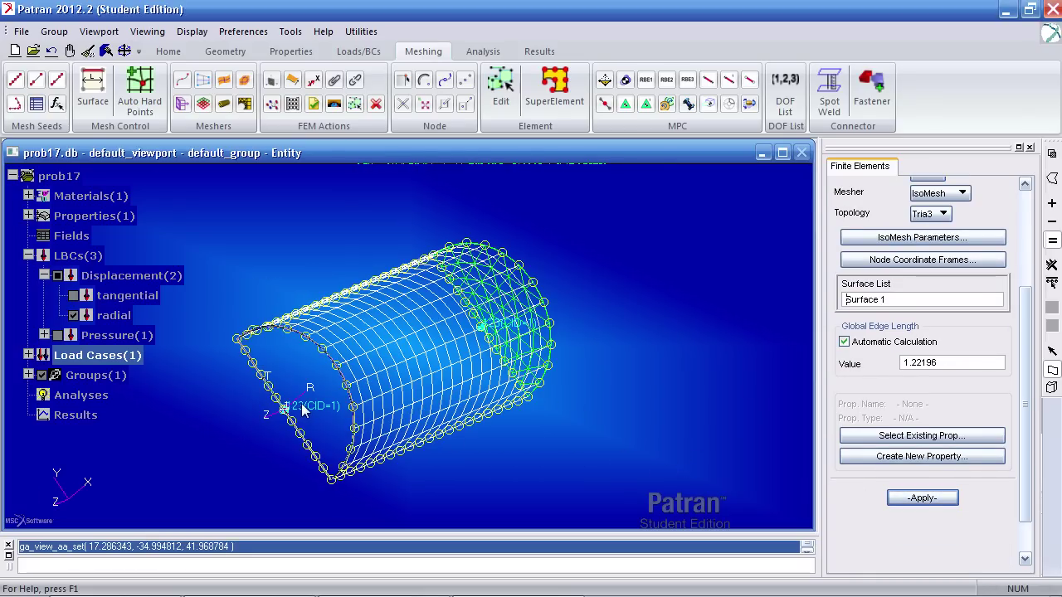
left_click(922, 498)
Equivalence the coincident nodes of the whole mesh with a tolerance of 0.005.
mouse_move(727, 416)
middle_mouse_down()
mouse_move(753, 428)
mouse_move(783, 402)
mouse_move(740, 411)
mouse_move(730, 398)
middle_mouse_up()
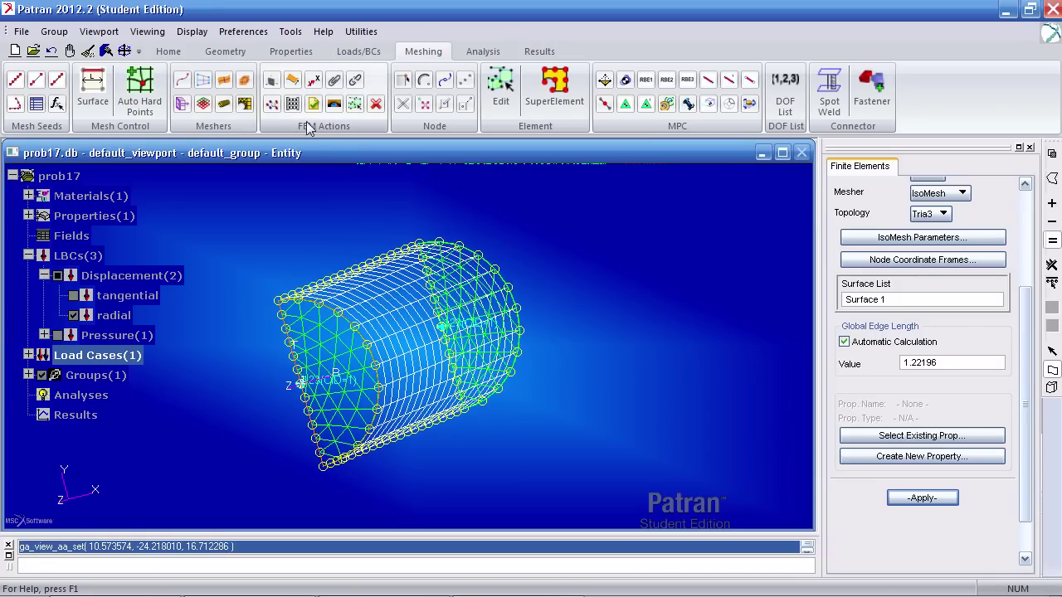
left_click(273, 103)
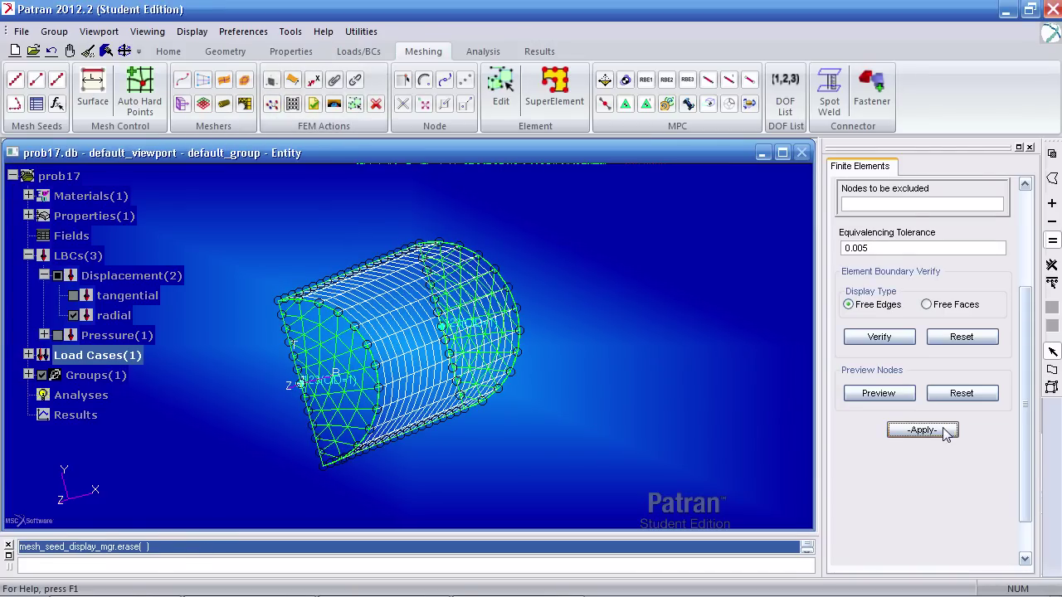
left_click(922, 430)
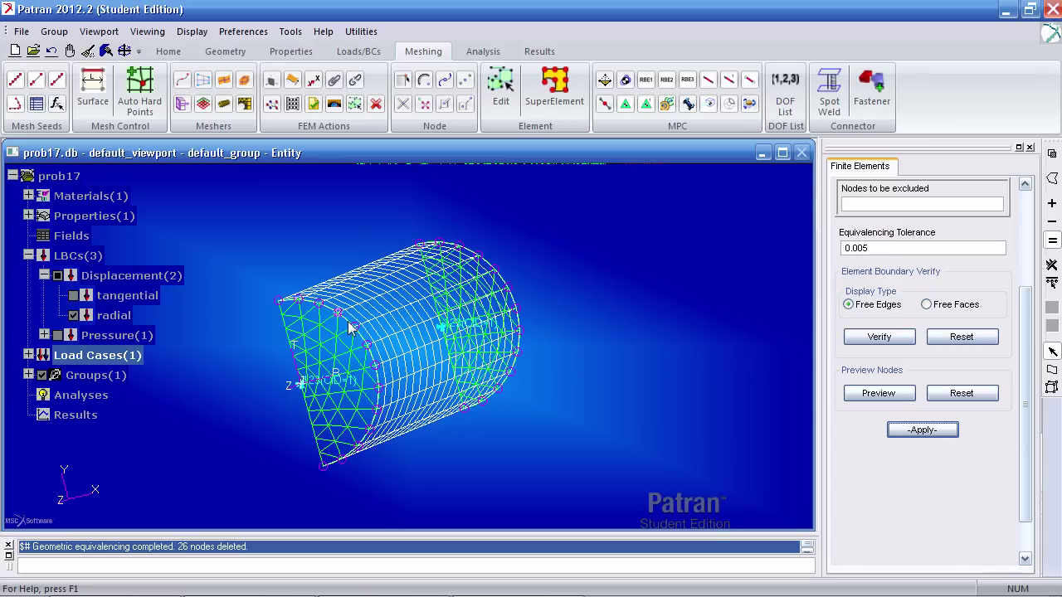
Define a displacement constraint set named center_axial that restrains only the third (axial) translation in the Coord 1 frame.
mouse_move(426, 474)
middle_mouse_down()
mouse_move(488, 463)
mouse_move(433, 466)
middle_mouse_up()
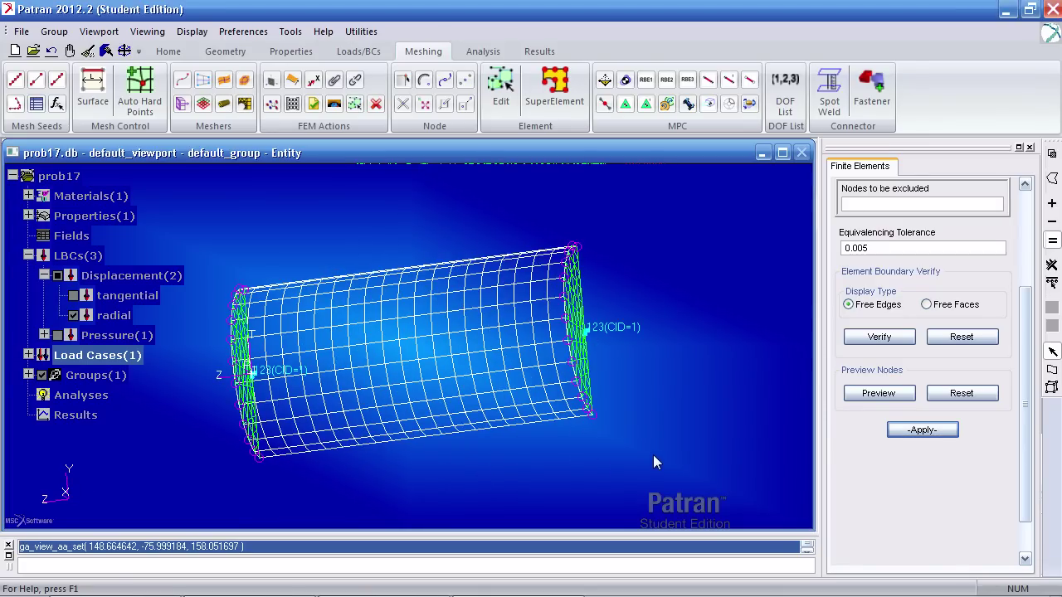
middle_click_drag(653, 454, 674, 467)
left_click(168, 52)
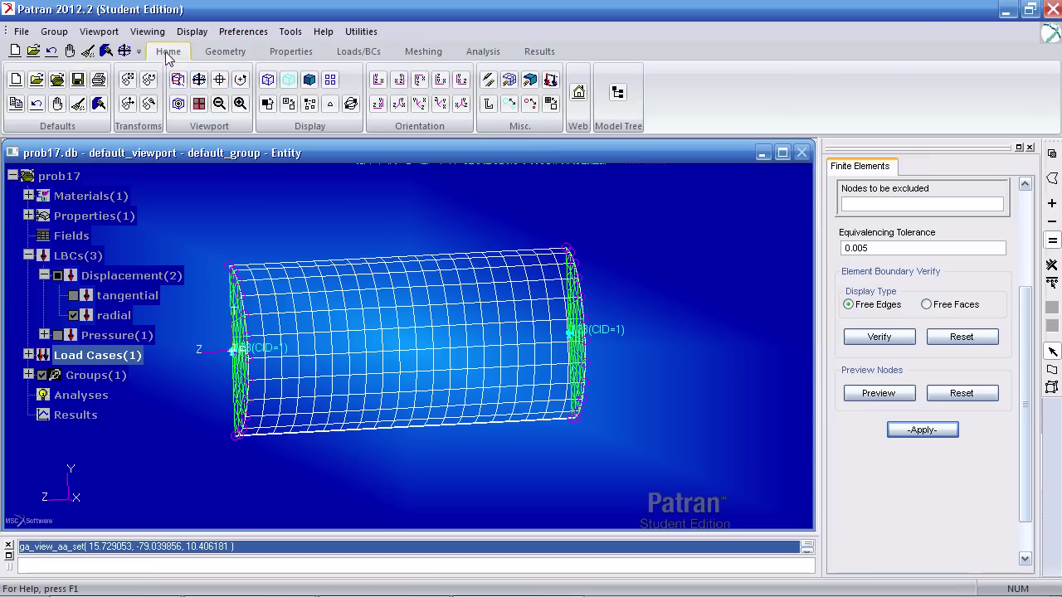
left_click(386, 80)
left_click(399, 80)
left_click(438, 83)
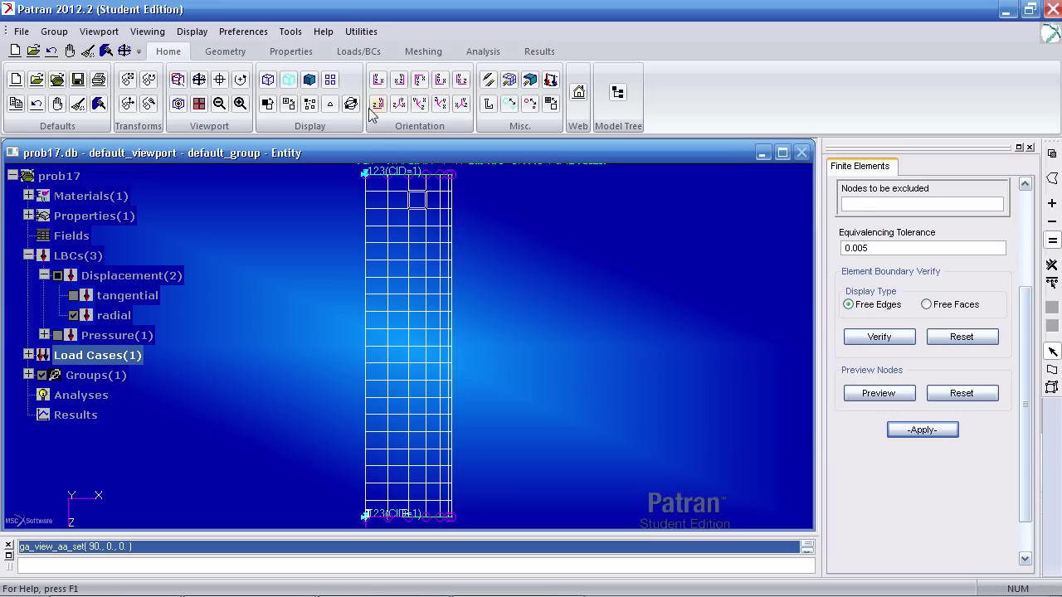
left_click(359, 52)
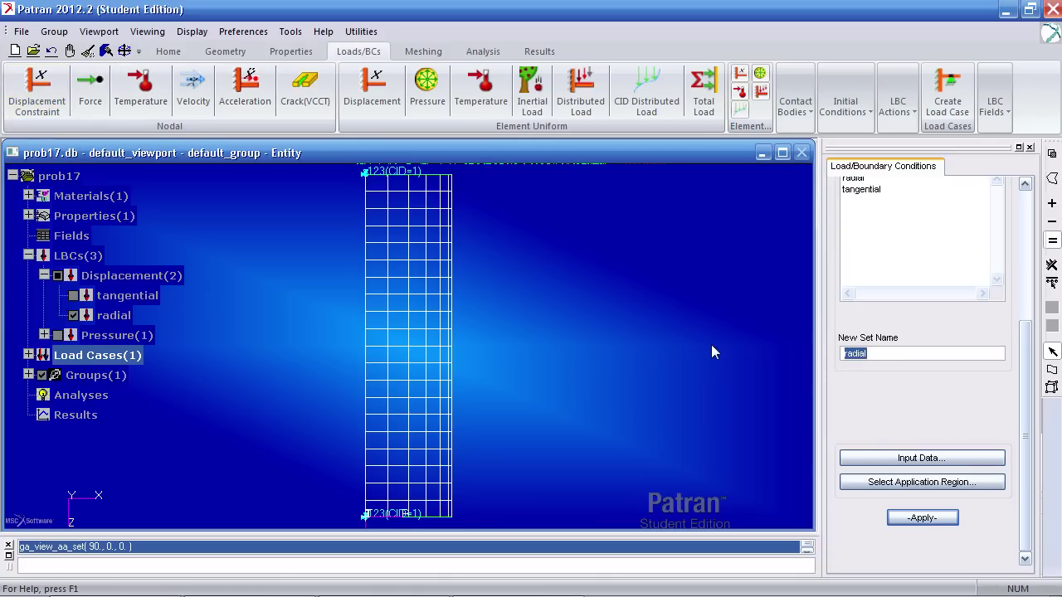
type("center_axial")
key("Tab")
key("Return")
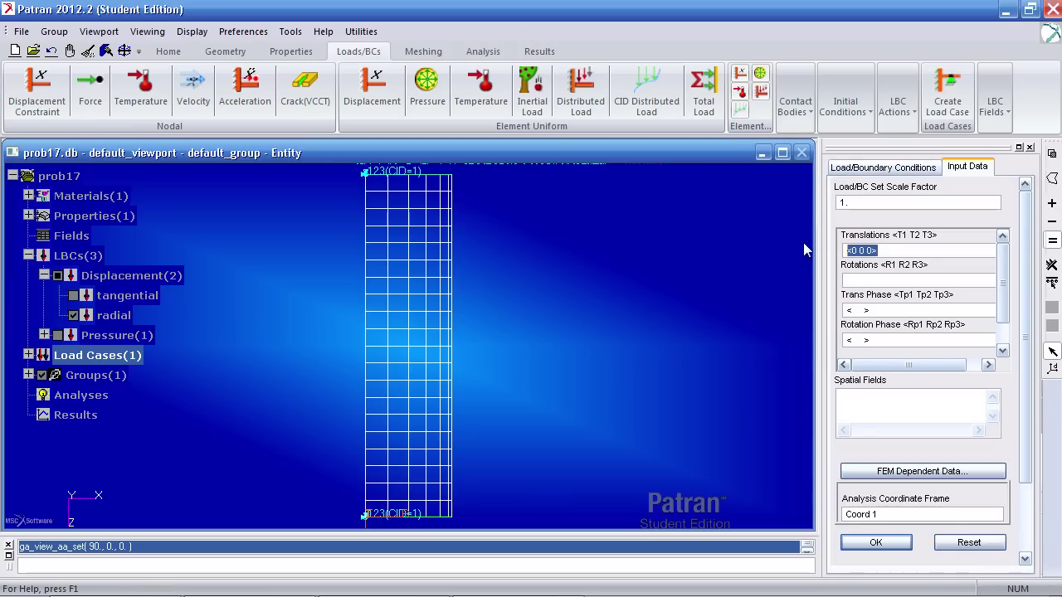
type("<,,")
left_click(877, 543)
Switch the application region selection to FEM and select a ring of nodes around the shell near mid-length.
left_click(929, 483)
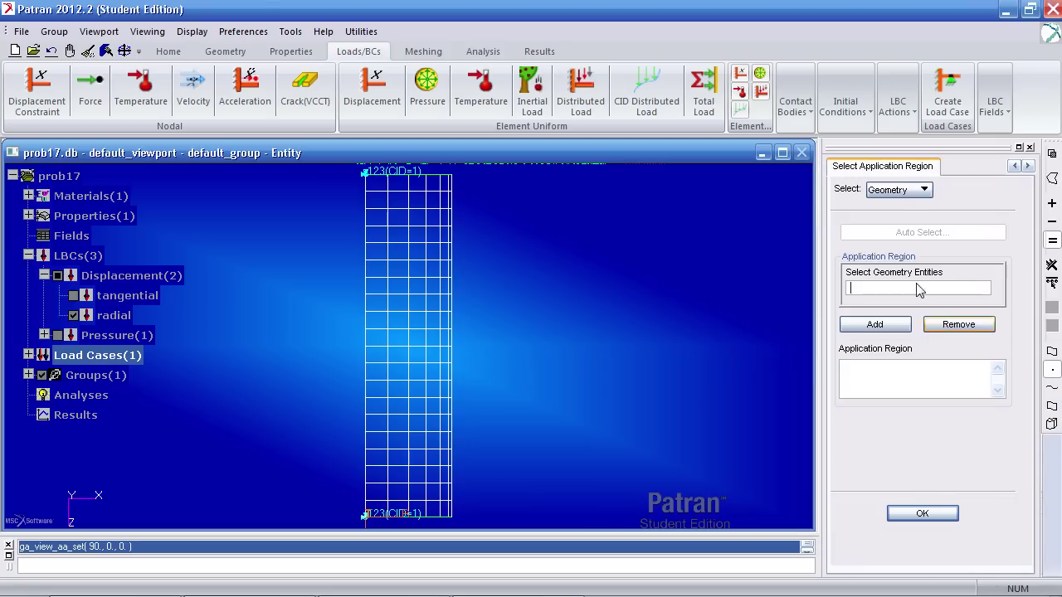
left_click(902, 200)
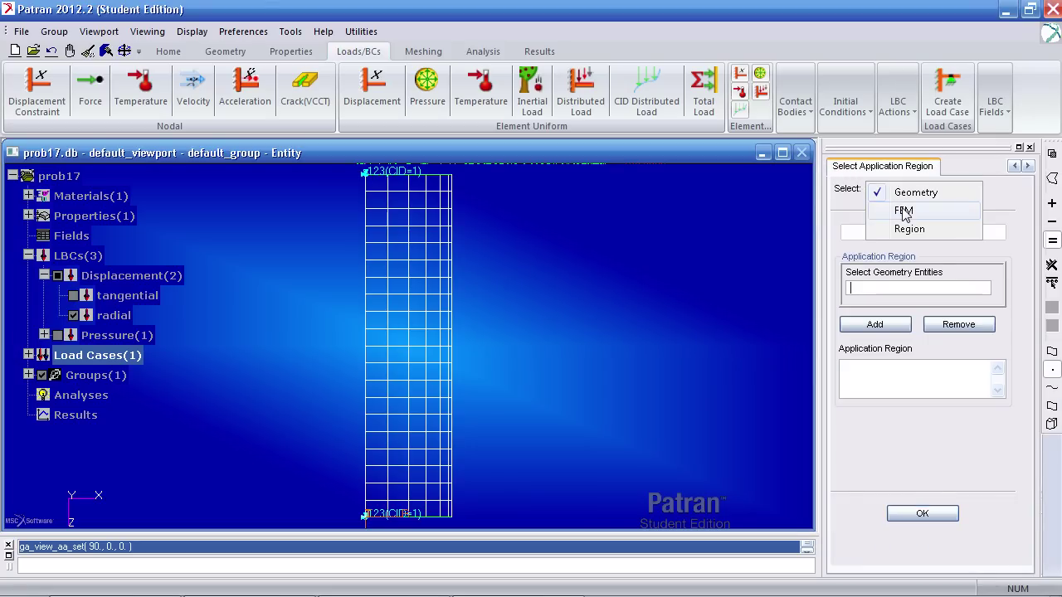
left_click(902, 208)
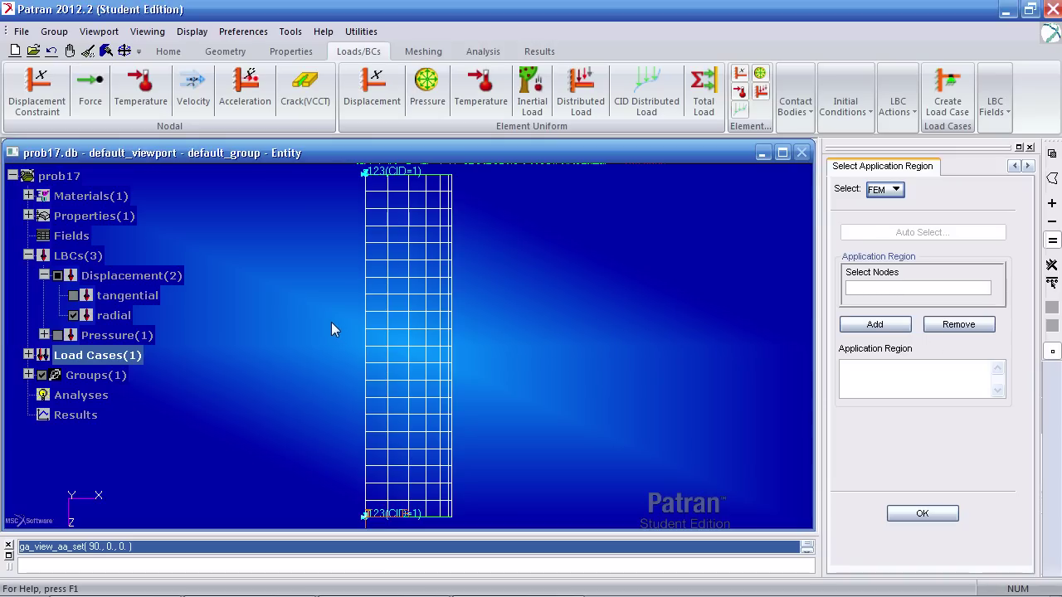
left_click_drag(336, 321, 461, 337)
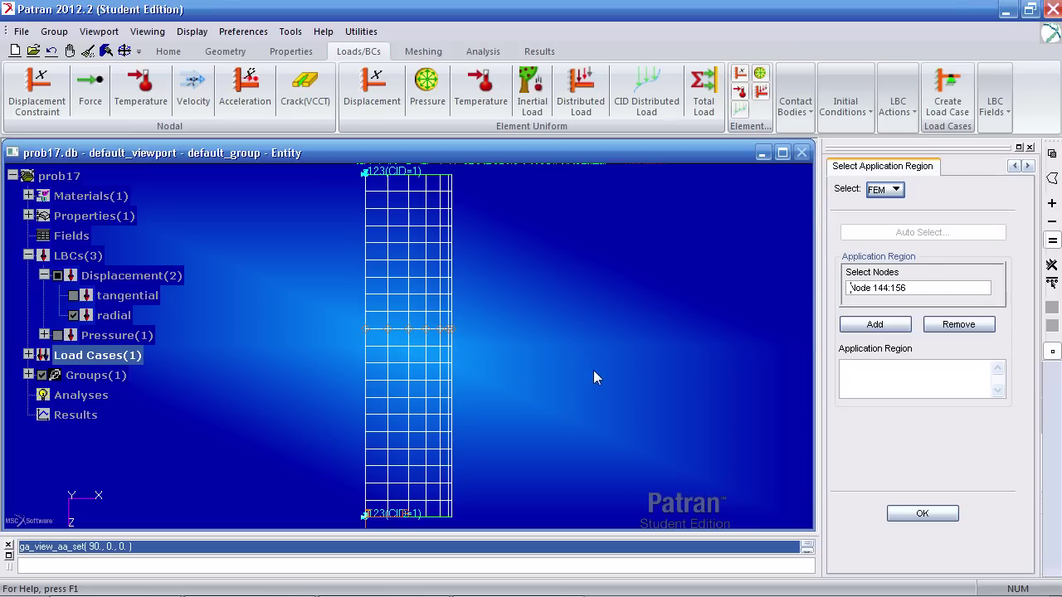
middle_click_drag(718, 343, 682, 282)
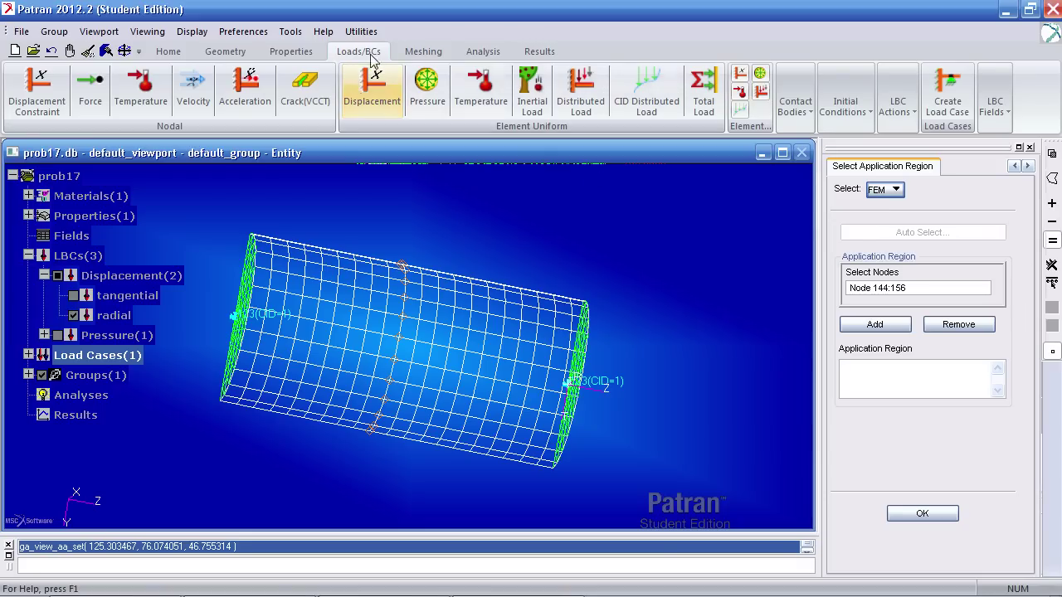
Show the location of a node on the shell's straight edge near mid-length, using the Show Node Location action.
left_click(423, 51)
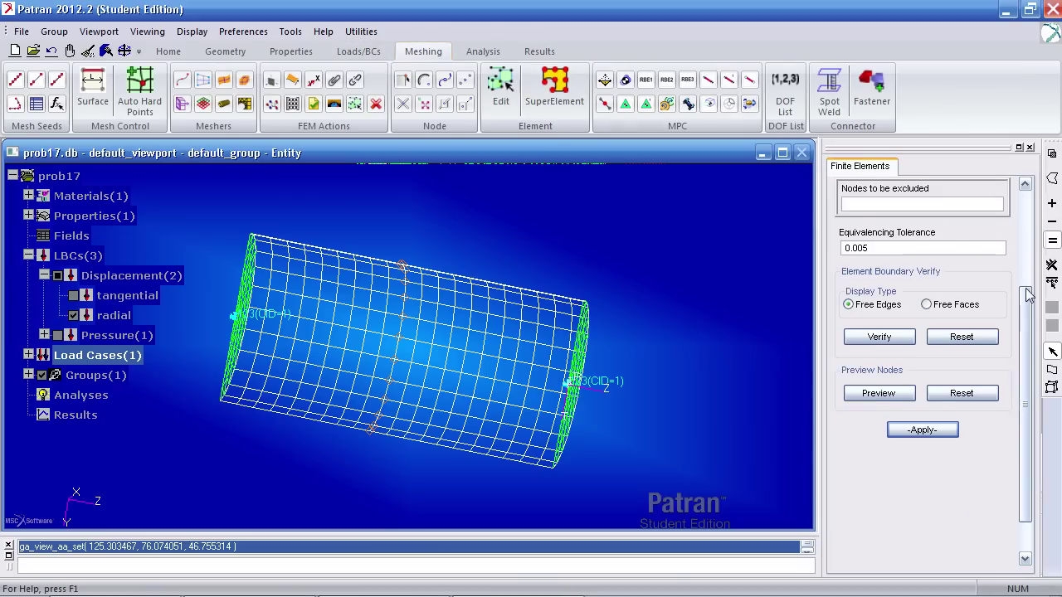
scroll(1018, 206, "up", 3)
left_click(954, 190)
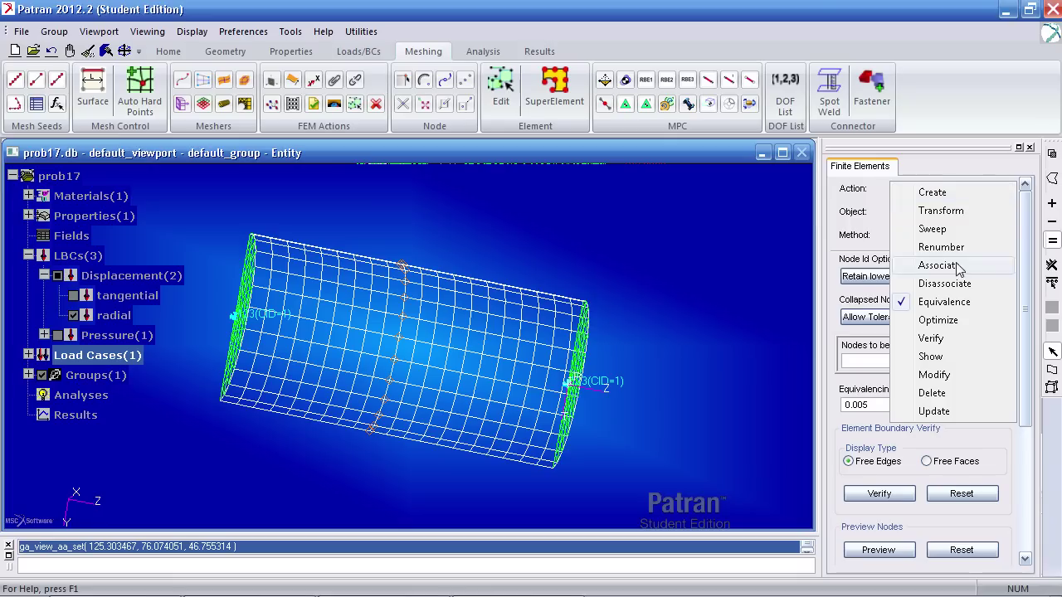
left_click(948, 355)
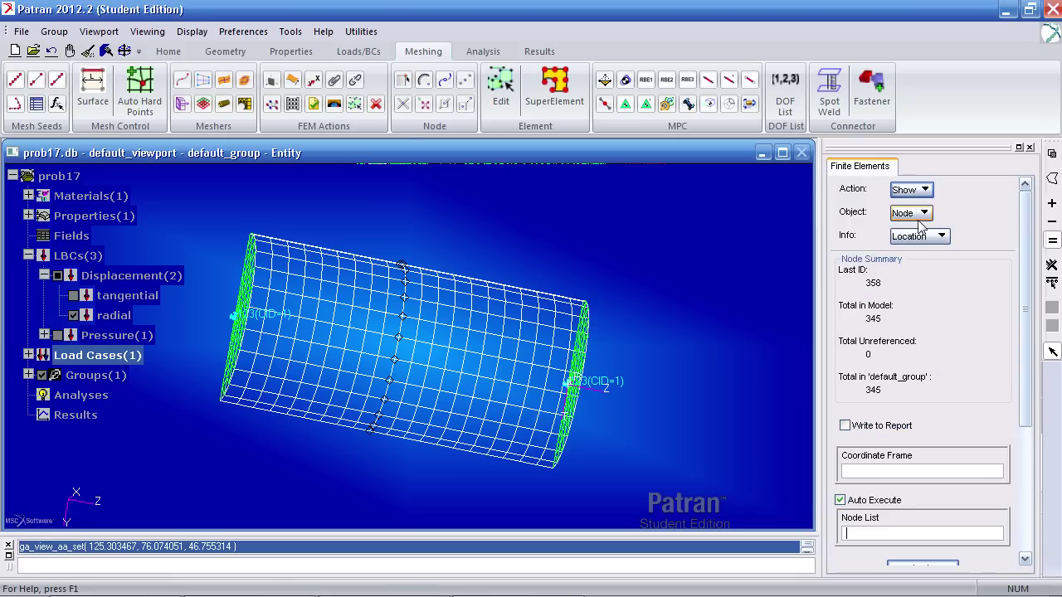
middle_click_drag(624, 273, 353, 455)
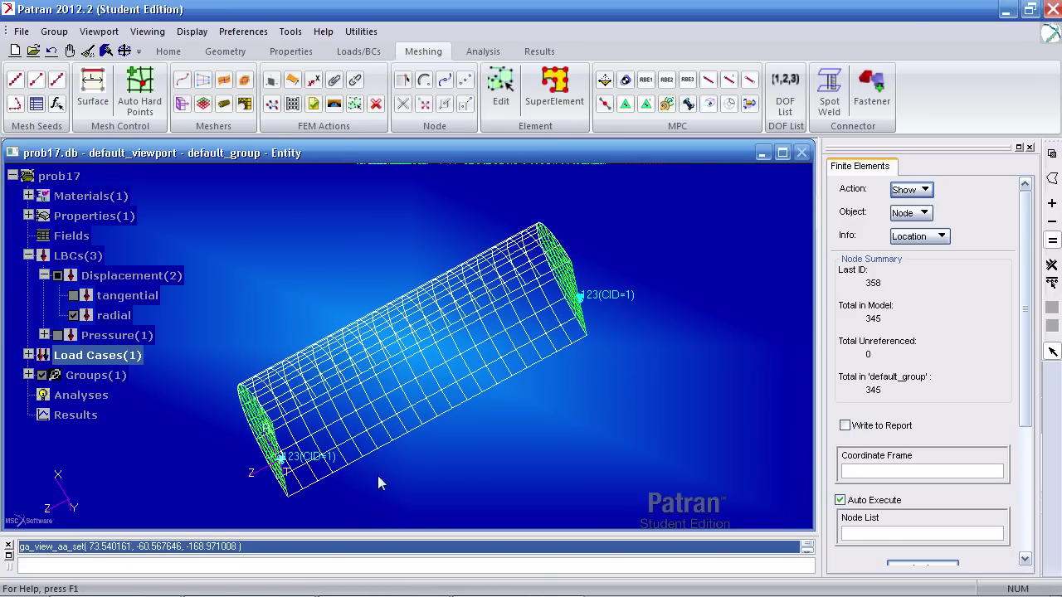
middle_click_drag(496, 414, 599, 389)
left_click(398, 253)
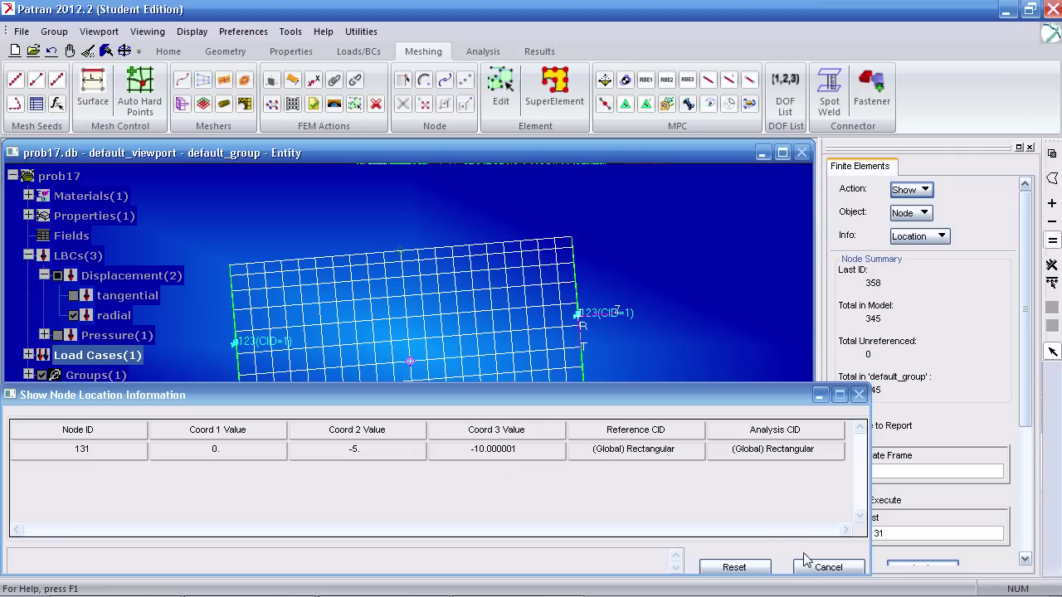
left_click(827, 568)
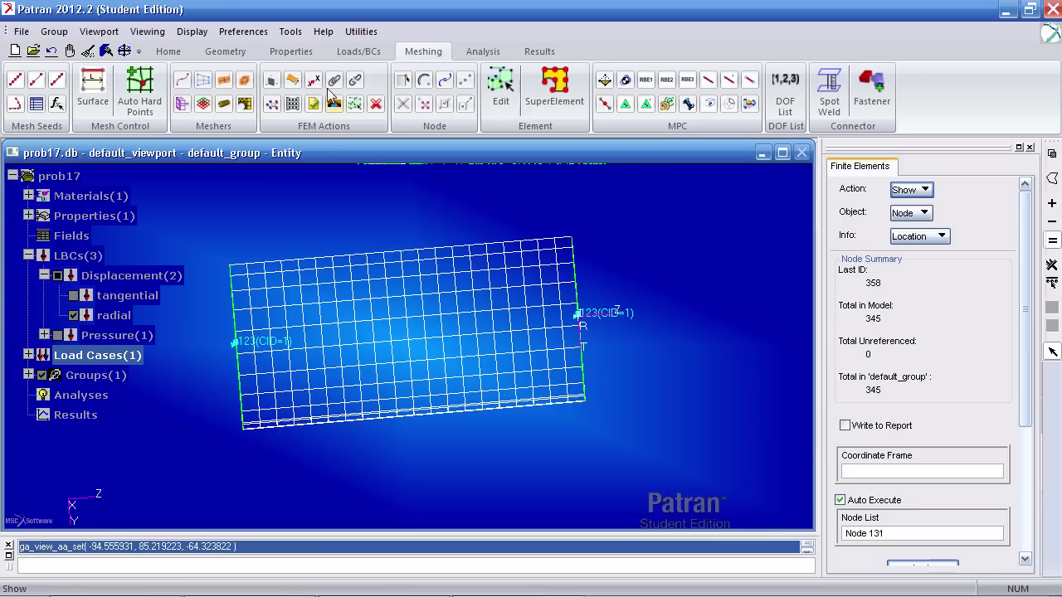
Show the locations of two neighbouring straight-edge nodes near mid-length to identify the exact middle row of the shell.
left_click(167, 51)
left_click(440, 80)
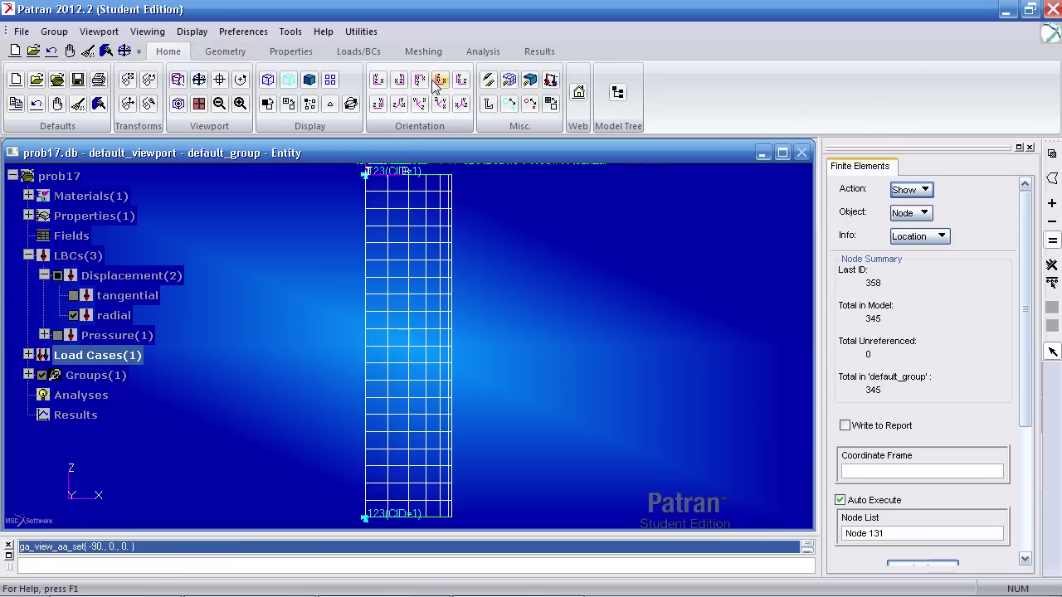
left_click_drag(909, 537, 843, 534)
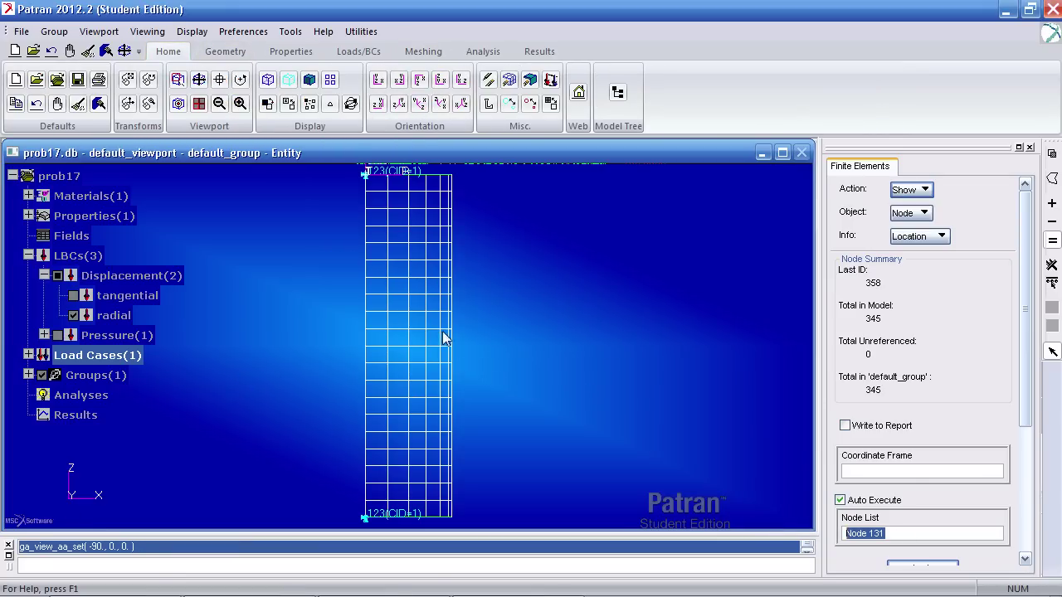
left_click(369, 333)
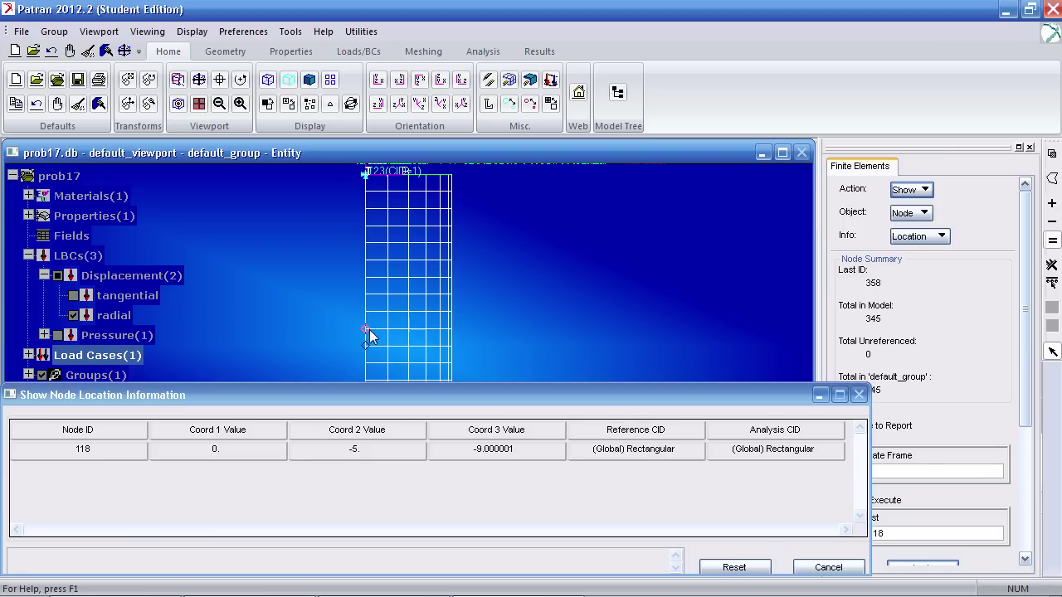
left_click(367, 347)
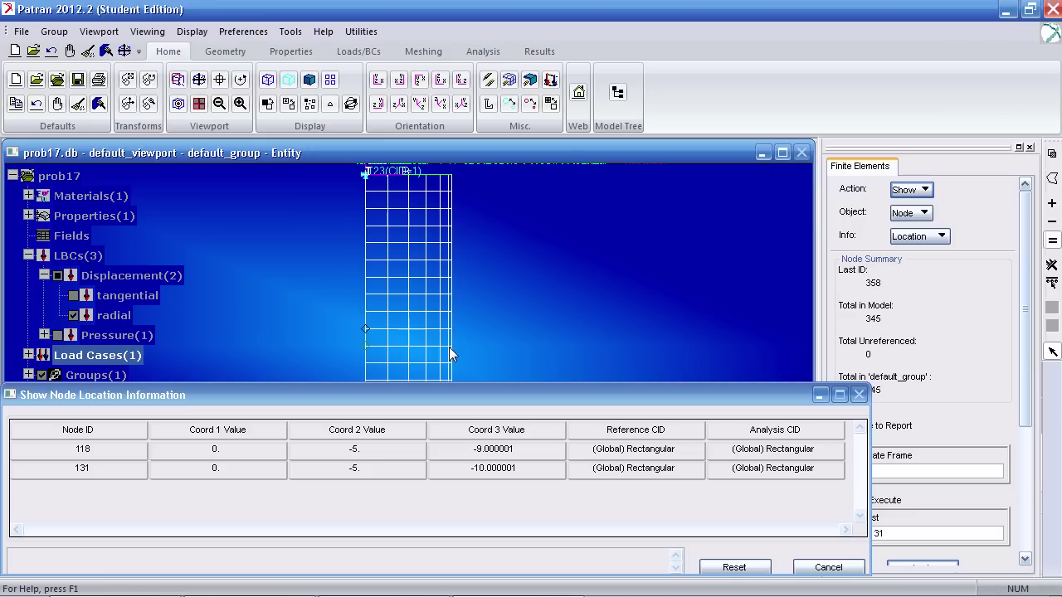
mouse_move(867, 586)
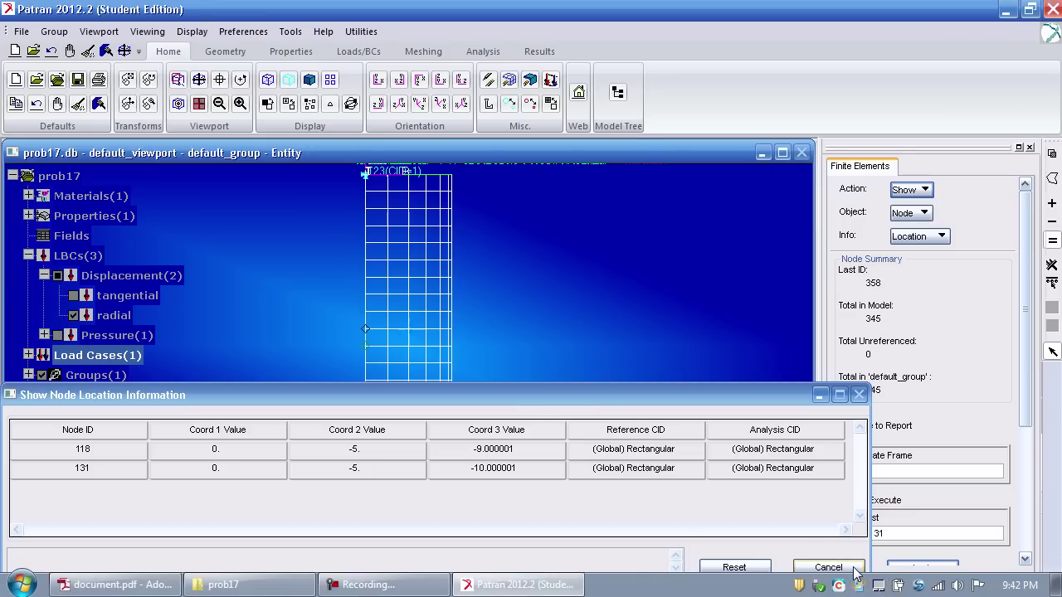
left_click(855, 569)
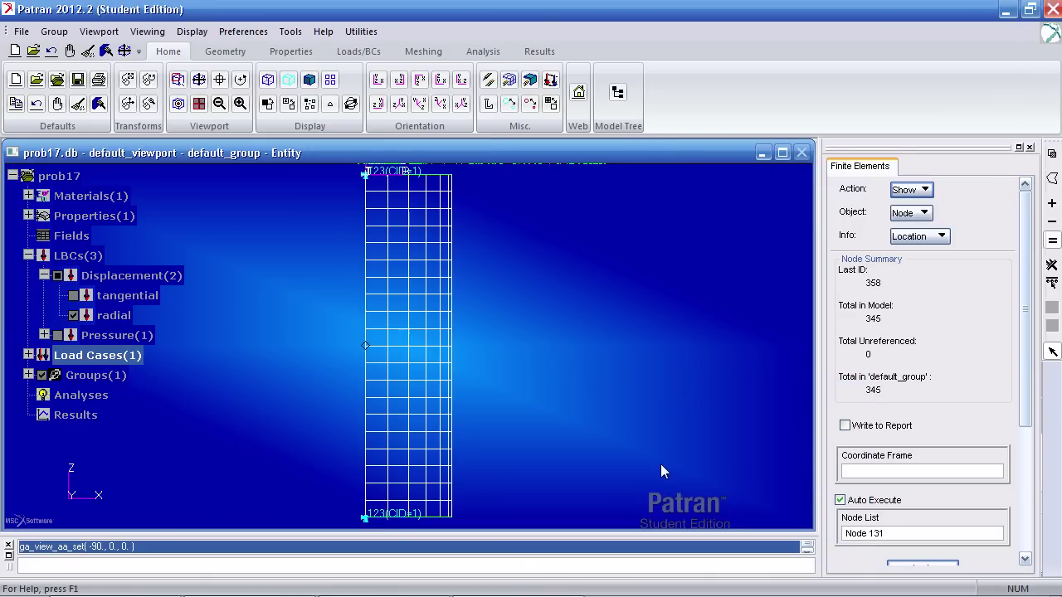
Assign the ring of nodes at the shell's exact mid-length as the center_axial application region and create the constraint.
left_click(358, 51)
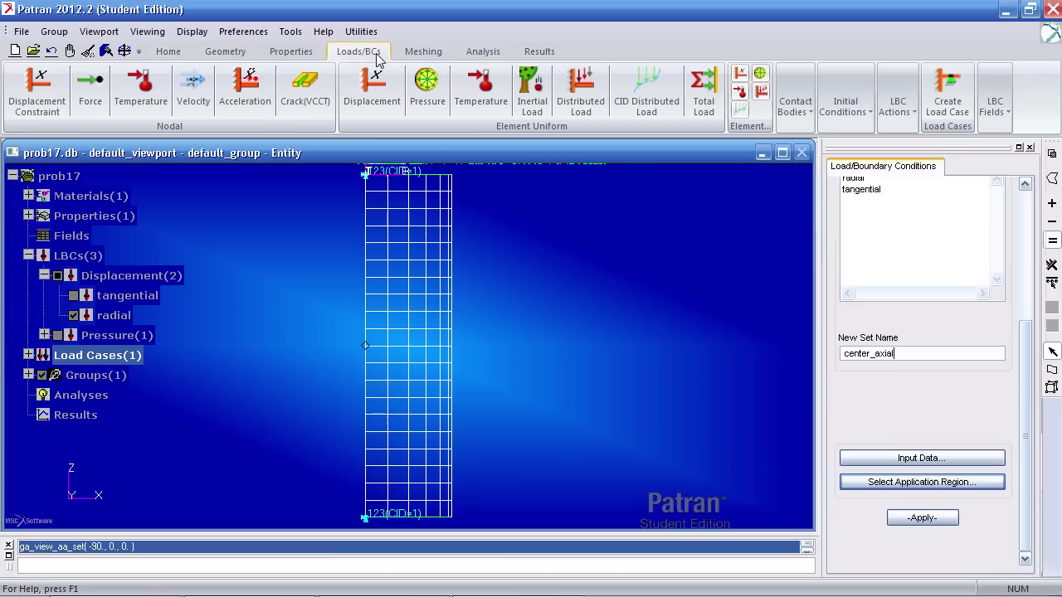
left_click(892, 483)
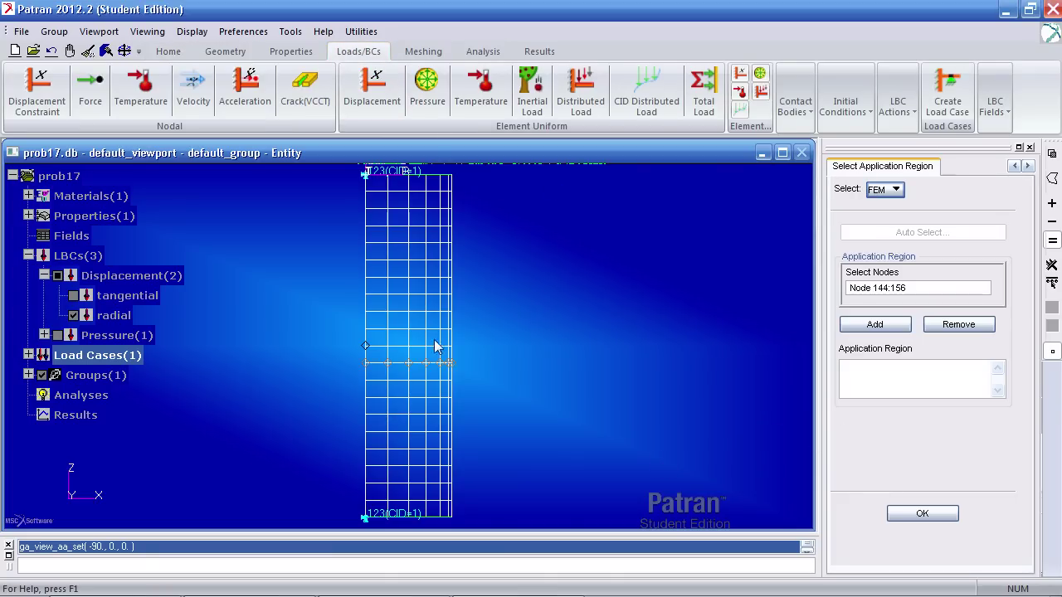
left_click_drag(357, 344, 469, 355)
left_click(875, 324)
left_click(921, 514)
left_click(922, 517)
Display the tangential displacement and pressure markers and examine all loads and constraints on the half-cylinder.
middle_click_drag(695, 504, 555, 447)
mouse_move(649, 443)
middle_mouse_down()
mouse_move(685, 429)
mouse_move(659, 429)
middle_mouse_up()
left_click(73, 295)
left_click(114, 315)
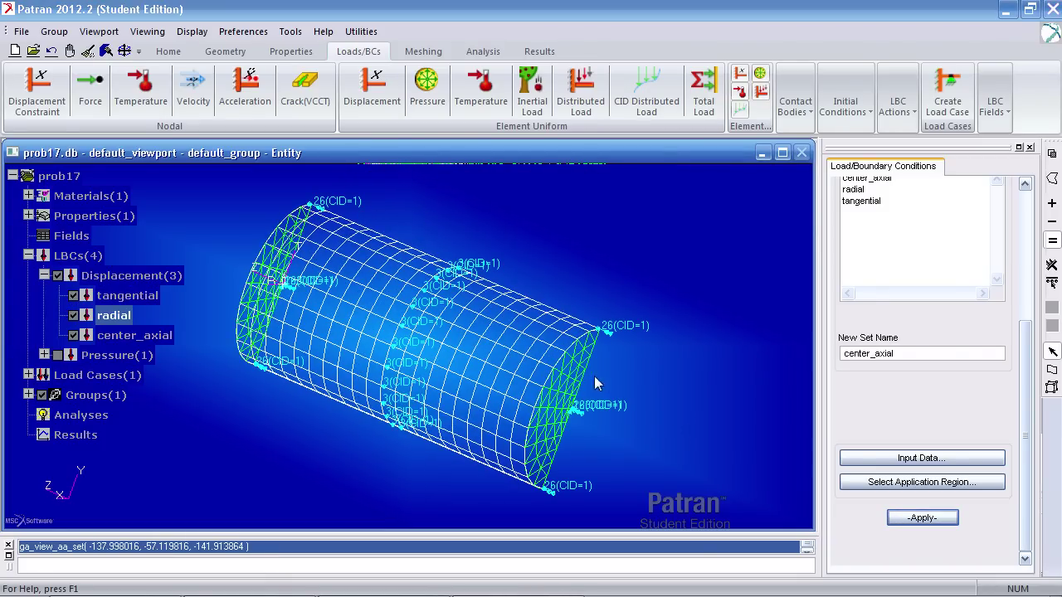
middle_click_drag(603, 375, 666, 391)
left_click(116, 355)
left_click(57, 355)
left_click(97, 375)
middle_click_drag(230, 313, 275, 336)
Set the load and boundary condition display attributes to show markers on FEM only.
left_click(191, 31)
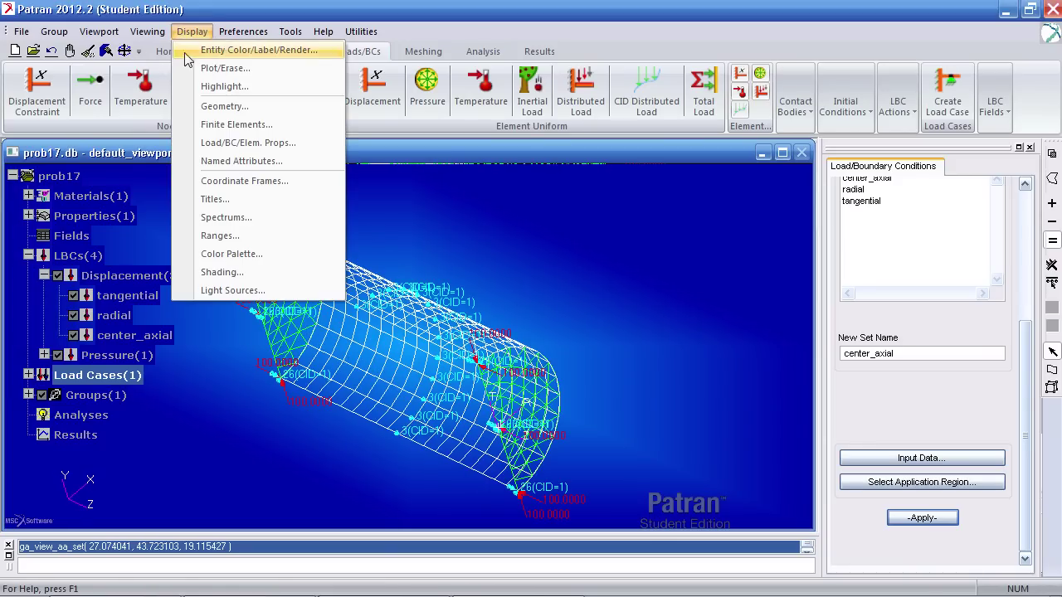
left_click(224, 145)
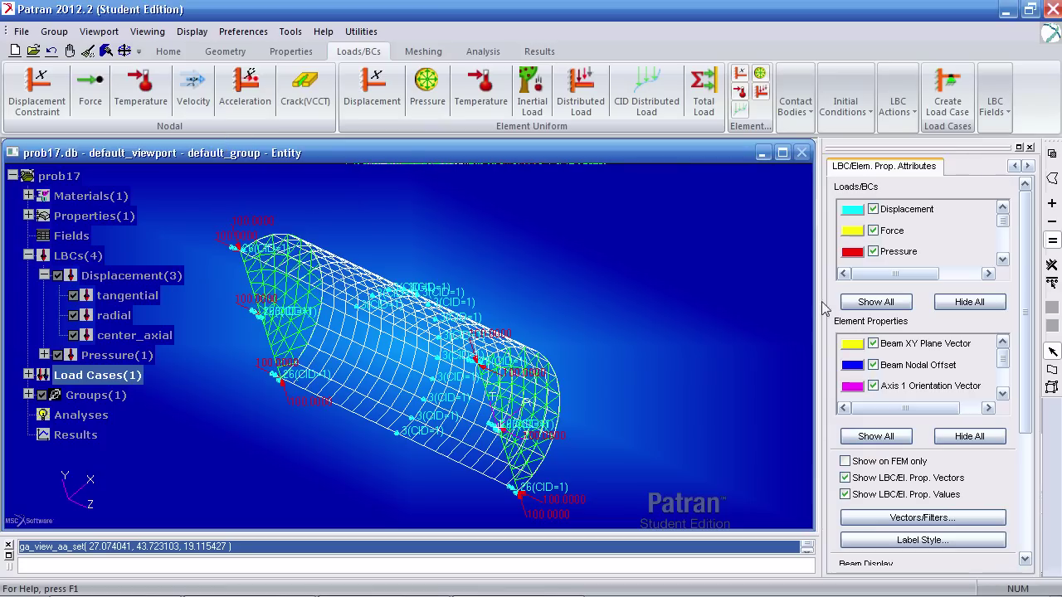
left_click(902, 469)
scroll(963, 448, "down", 5)
left_click(875, 522)
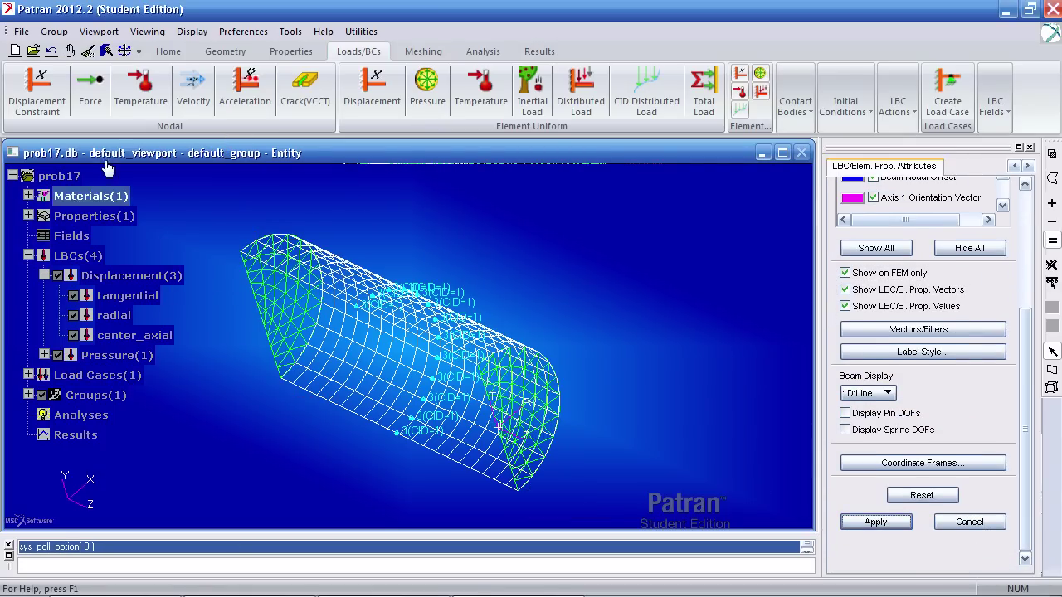
Examine the displacement and pressure markers on the mesh, hide both types, and close the display attributes.
left_click(70, 277)
middle_click_drag(377, 280, 394, 319)
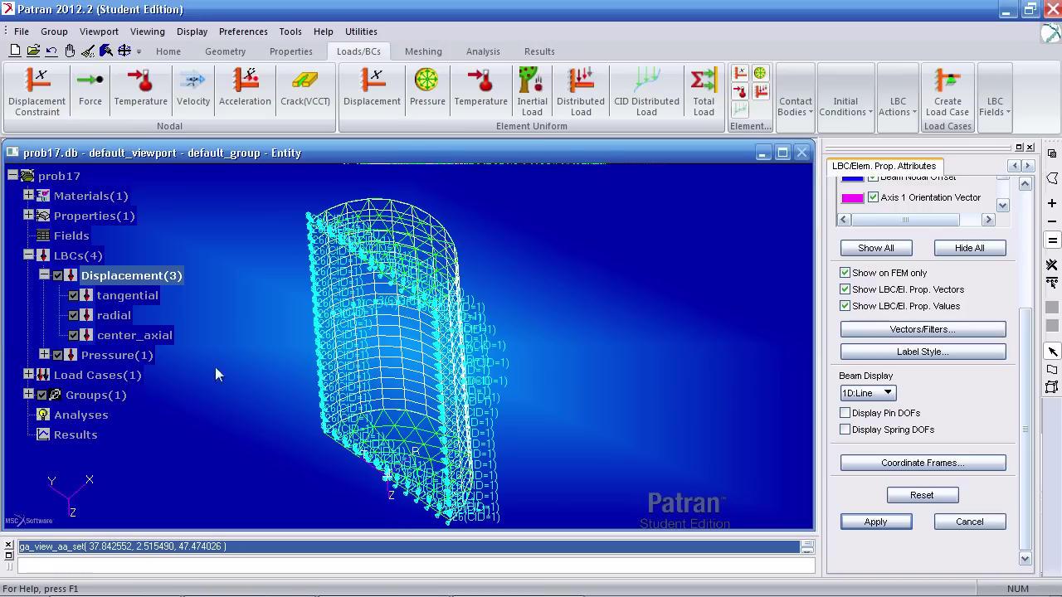
left_click(57, 275)
left_click(57, 355)
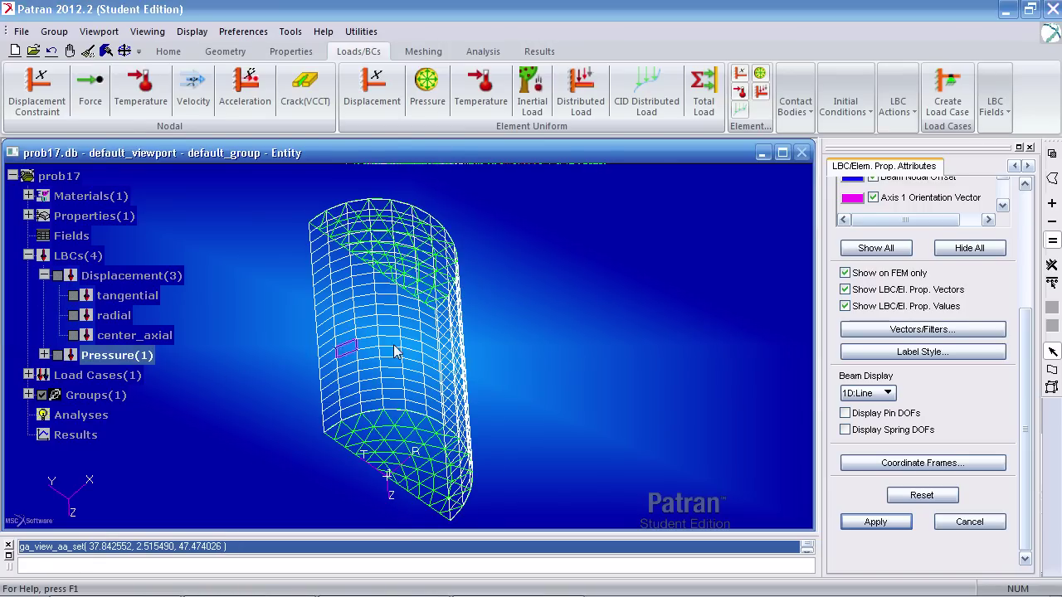
left_click(58, 355)
middle_click_drag(439, 304, 550, 232)
middle_click_drag(513, 330, 355, 372)
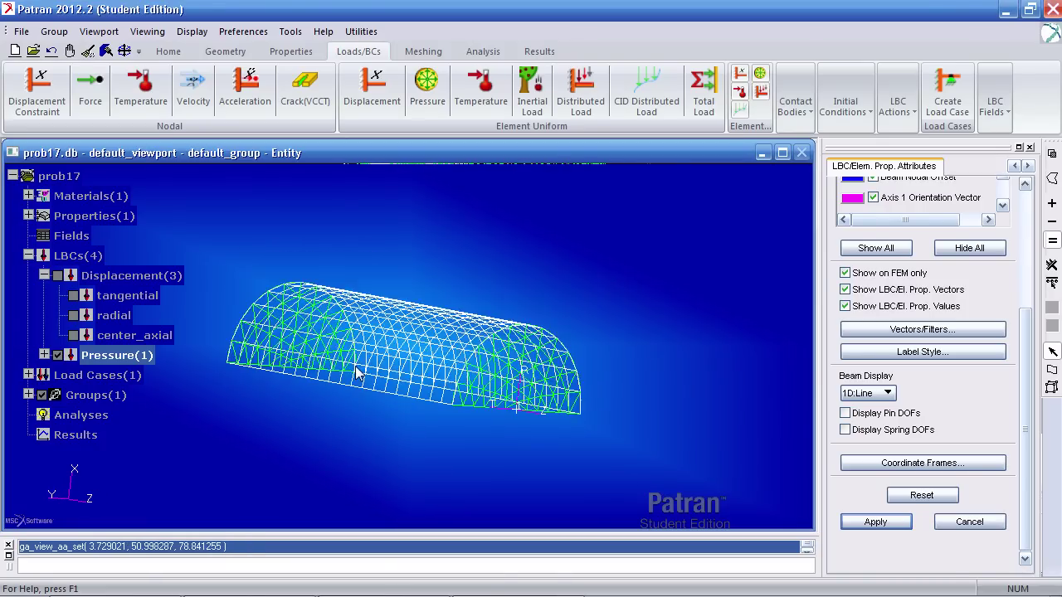
left_click(58, 355)
middle_click_drag(332, 272, 354, 252)
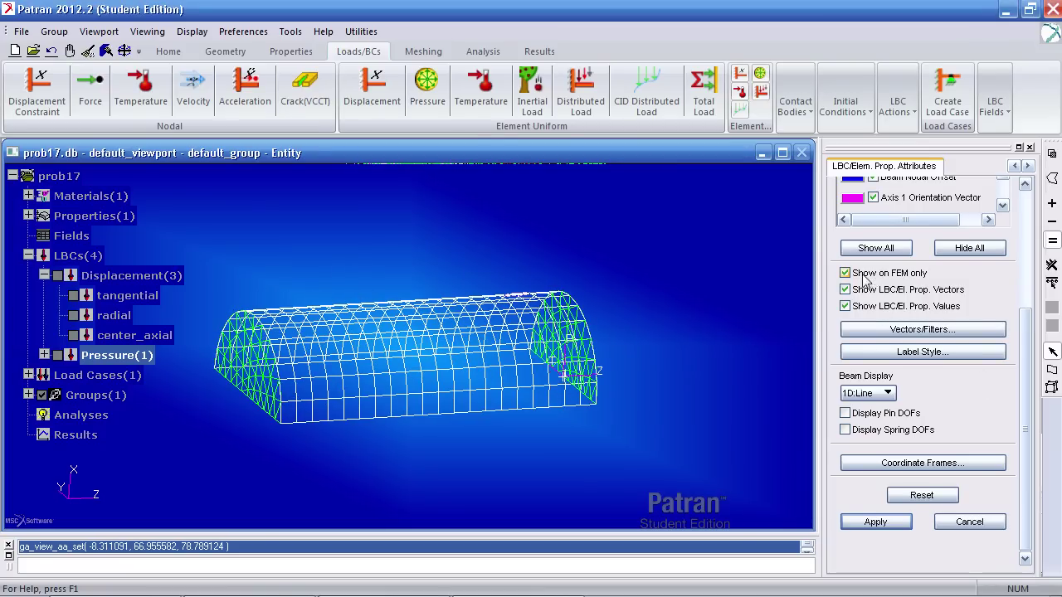
left_click(977, 521)
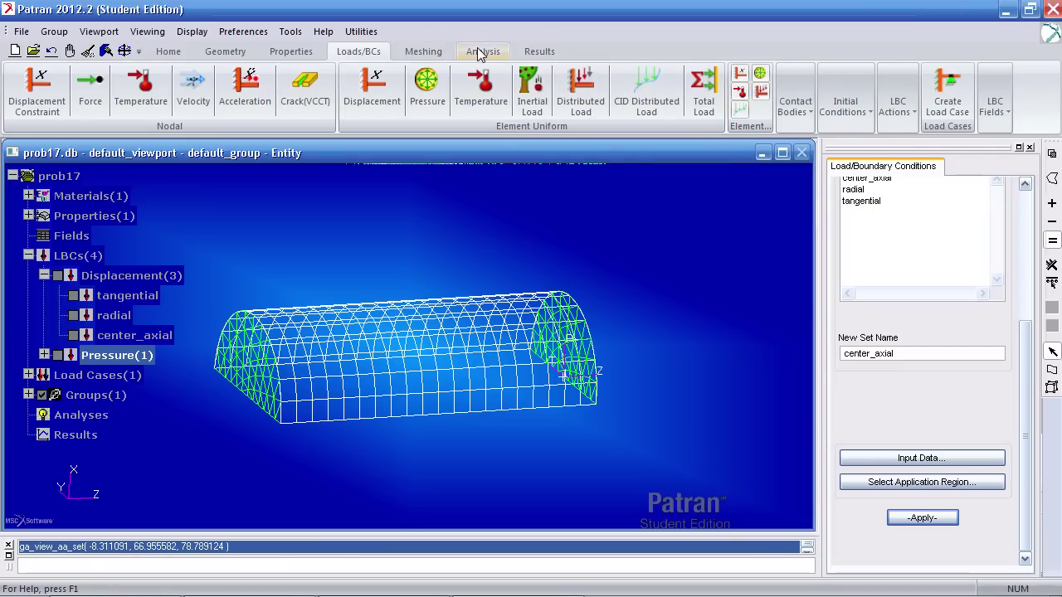
Show the location and analysis coordinate frame of a node on the shell's mid-length ring.
left_click(406, 52)
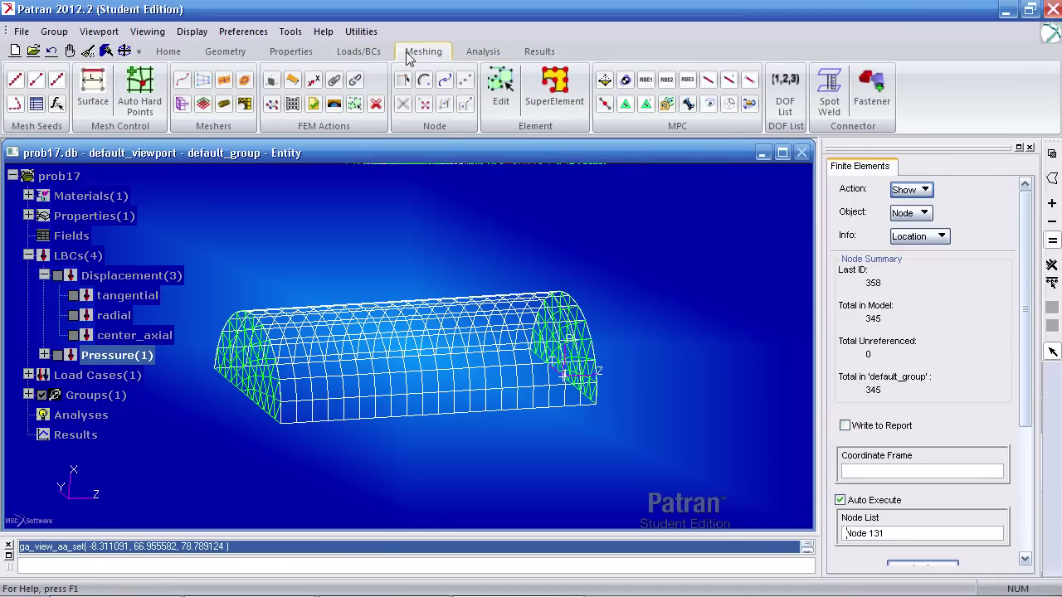
left_click(888, 534)
left_click(382, 326)
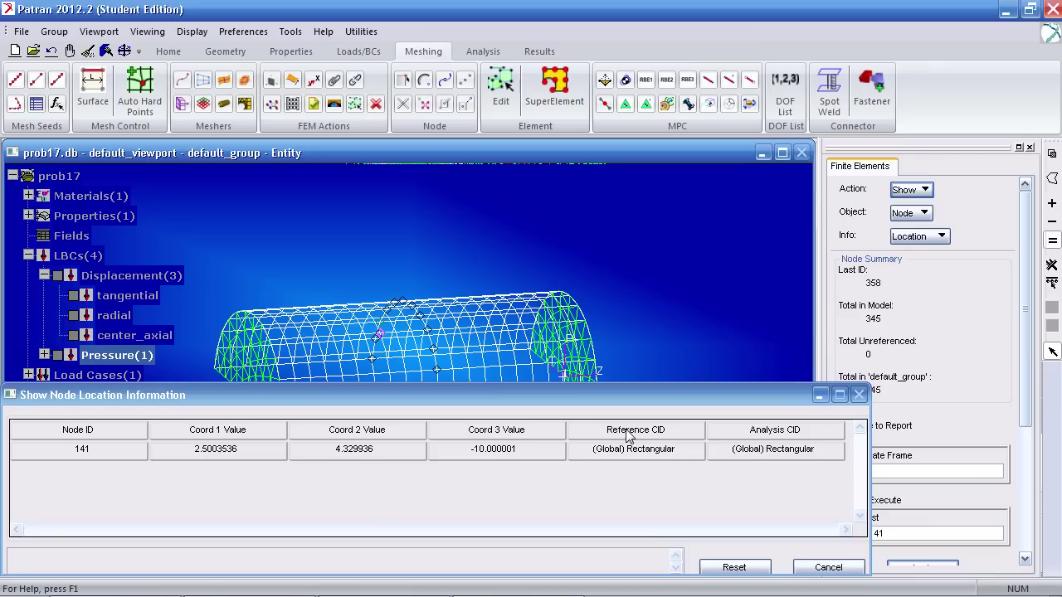
Close the node location report and set up a node edit covering the analysis and reference coordinate frames.
left_click(817, 565)
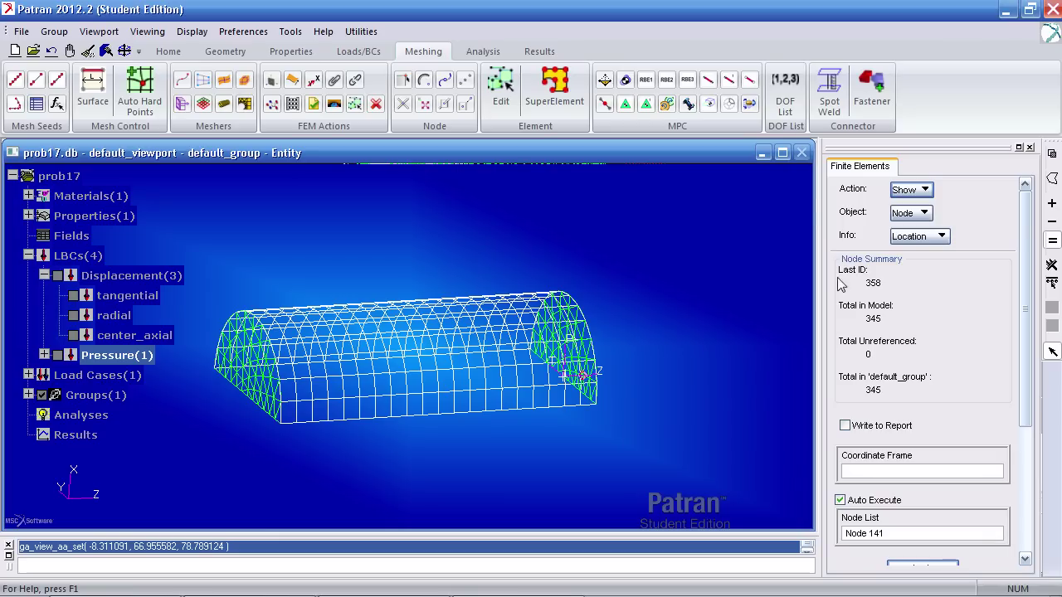
left_click(913, 190)
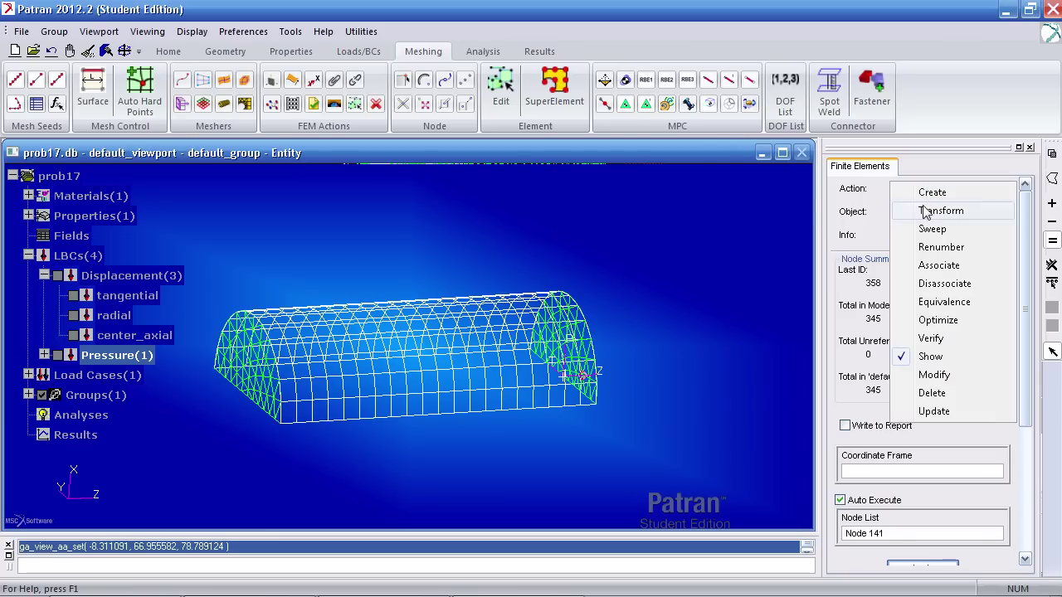
left_click(933, 375)
left_click(916, 213)
left_click(930, 325)
left_click(917, 237)
left_click(922, 274)
left_click(879, 299)
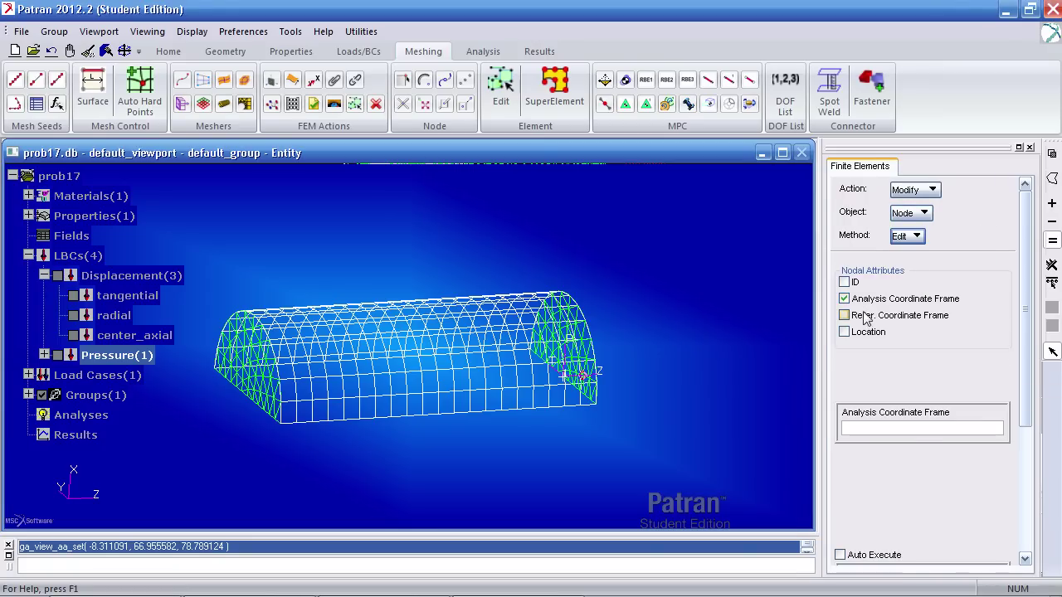
left_click(871, 315)
Assign Coord 1 as both the analysis and reference coordinate frame of all nodes in the model.
scroll(1023, 311, "down", 3)
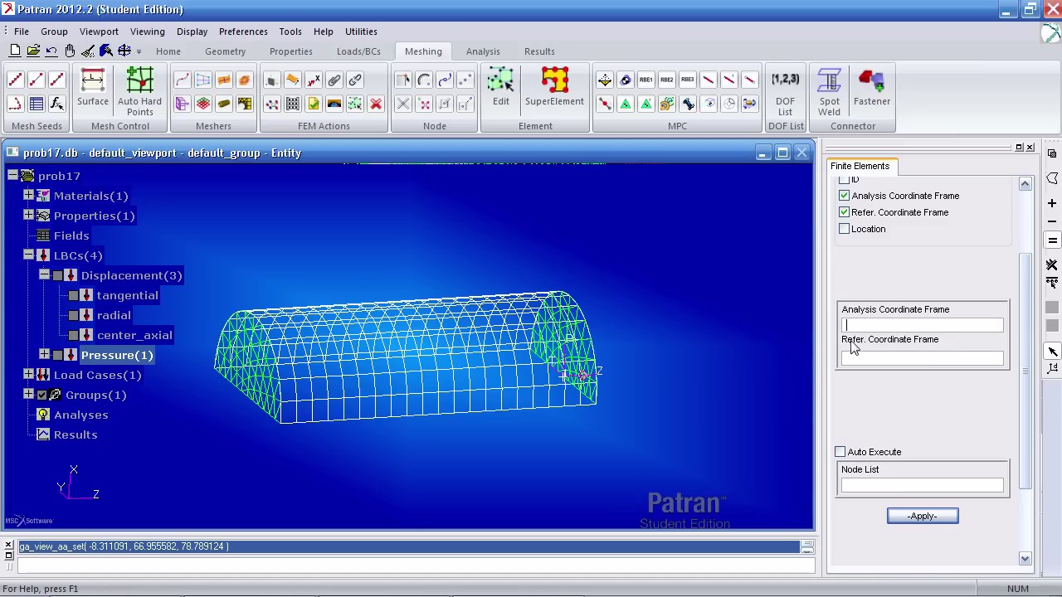
left_click(578, 381)
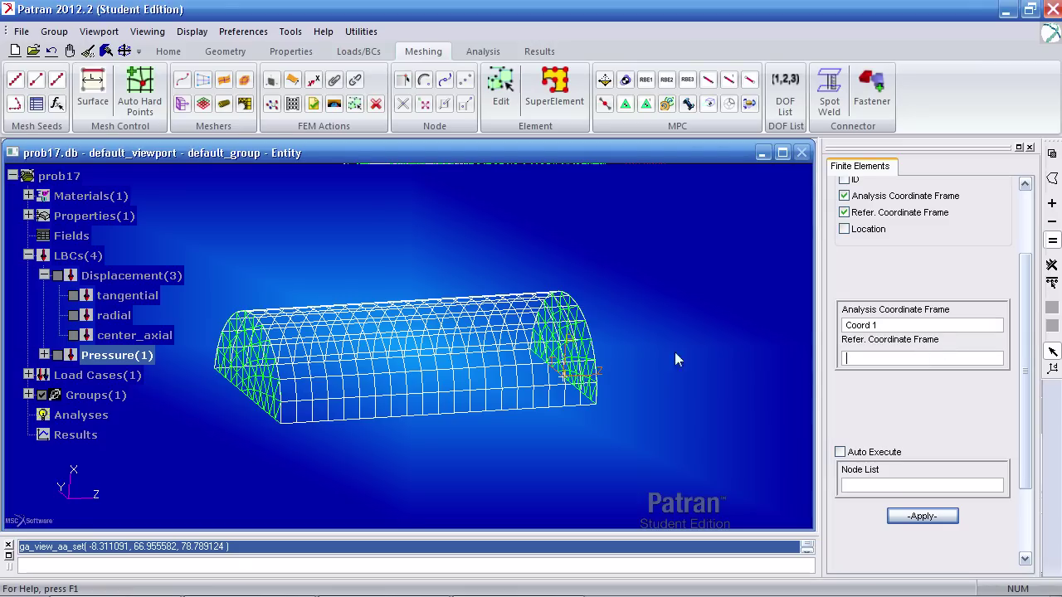
left_click(896, 357)
left_click(581, 379)
left_click(848, 486)
left_click(1051, 285)
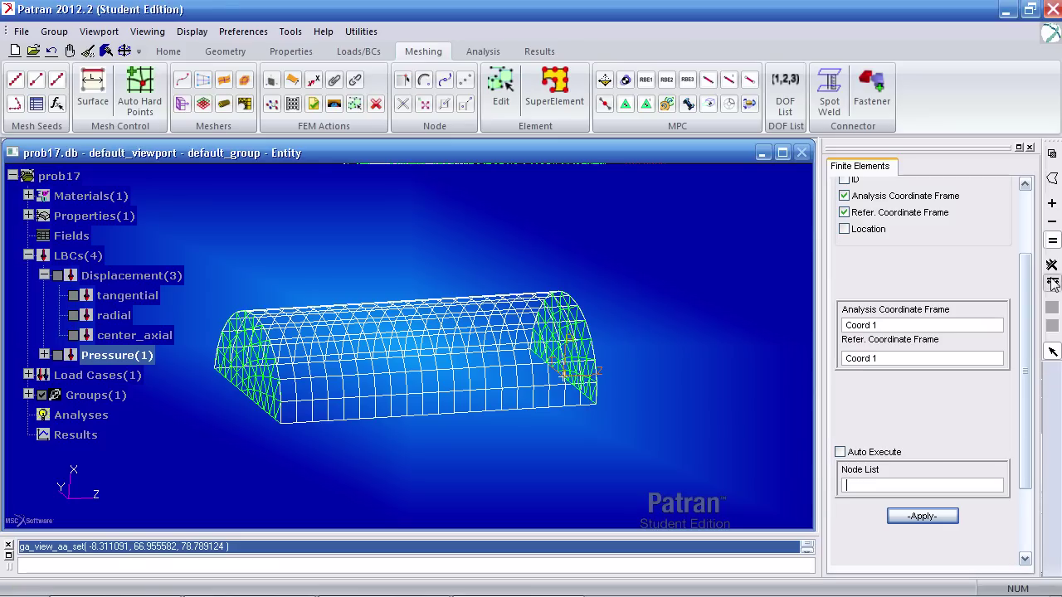
left_click(941, 515)
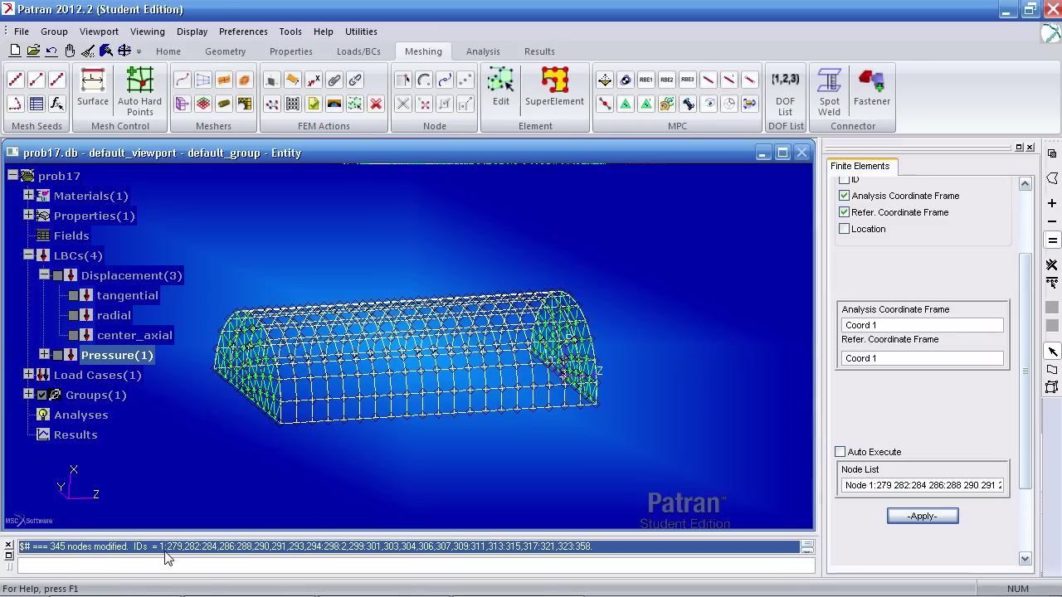
Set the solution type of the prob17 full-run analysis to Buckling.
left_click(483, 51)
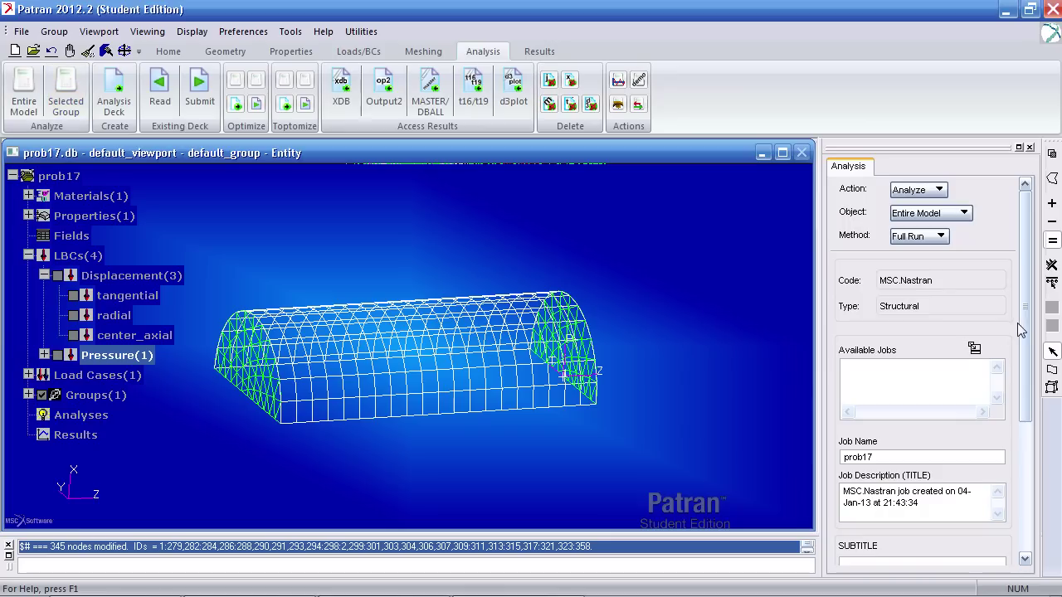
scroll(1025, 353, "down", 5)
left_click(909, 428)
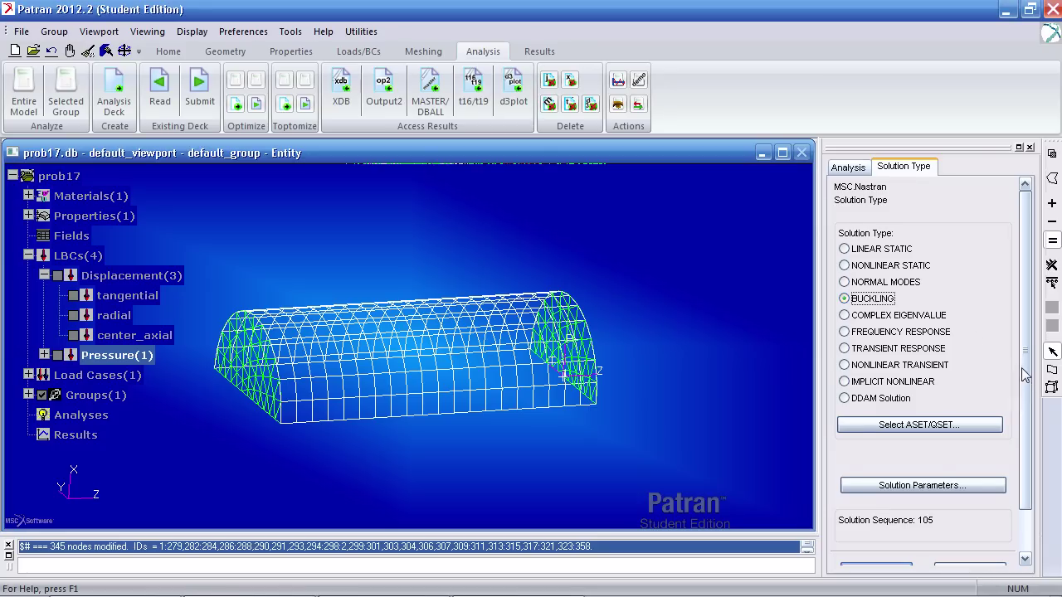
scroll(1013, 364, "down", 2)
left_click(878, 521)
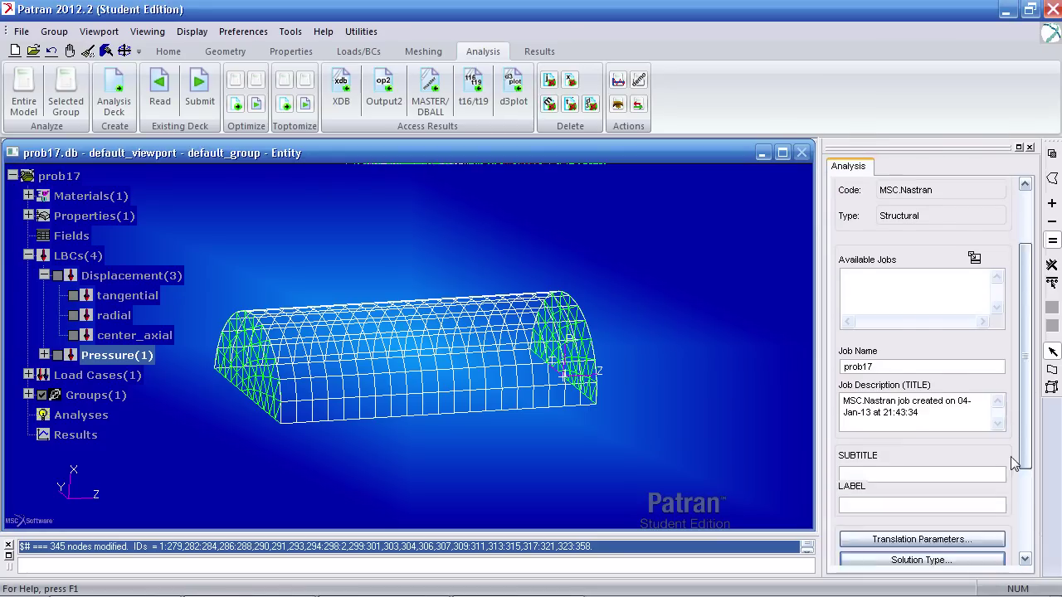
Review the Default subcase and its subcase parameters, leaving both without changes.
scroll(1009, 489, "down", 3)
left_click(962, 504)
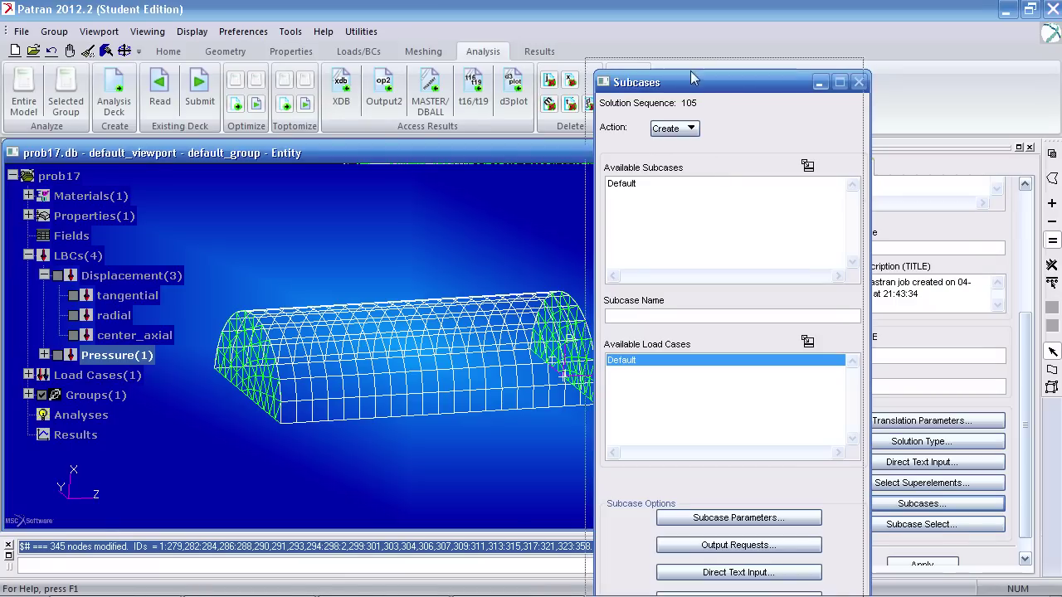
left_click_drag(685, 61, 611, 37)
left_click(558, 116)
double_click(551, 247)
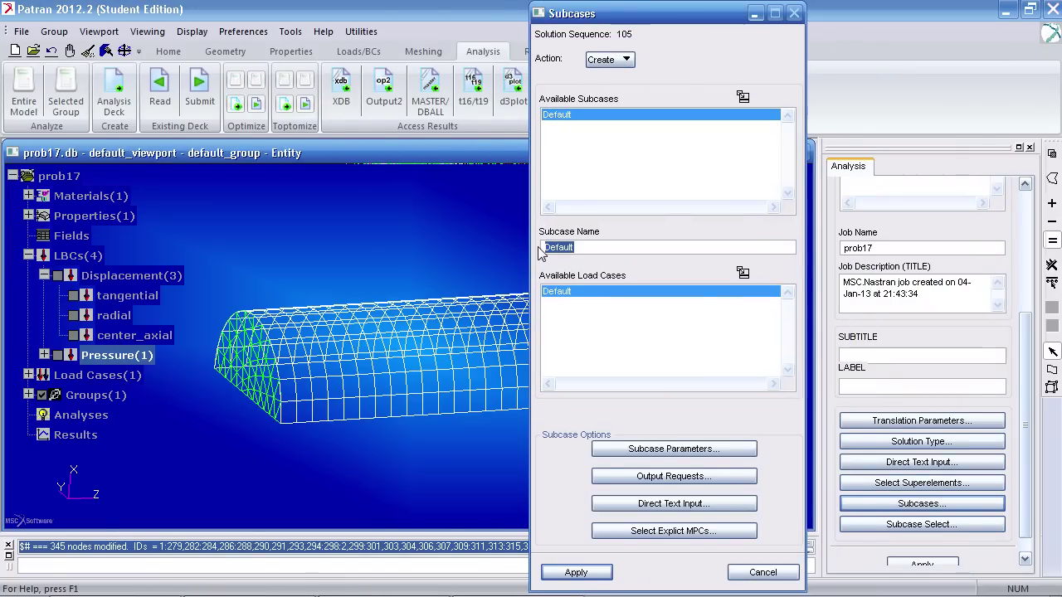
left_click(653, 449)
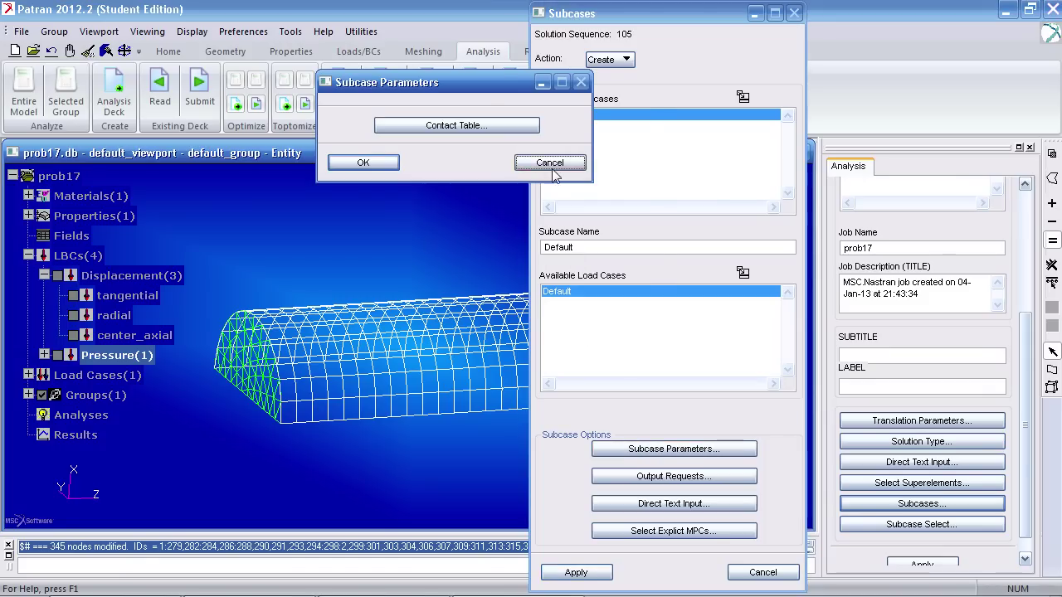
left_click(551, 166)
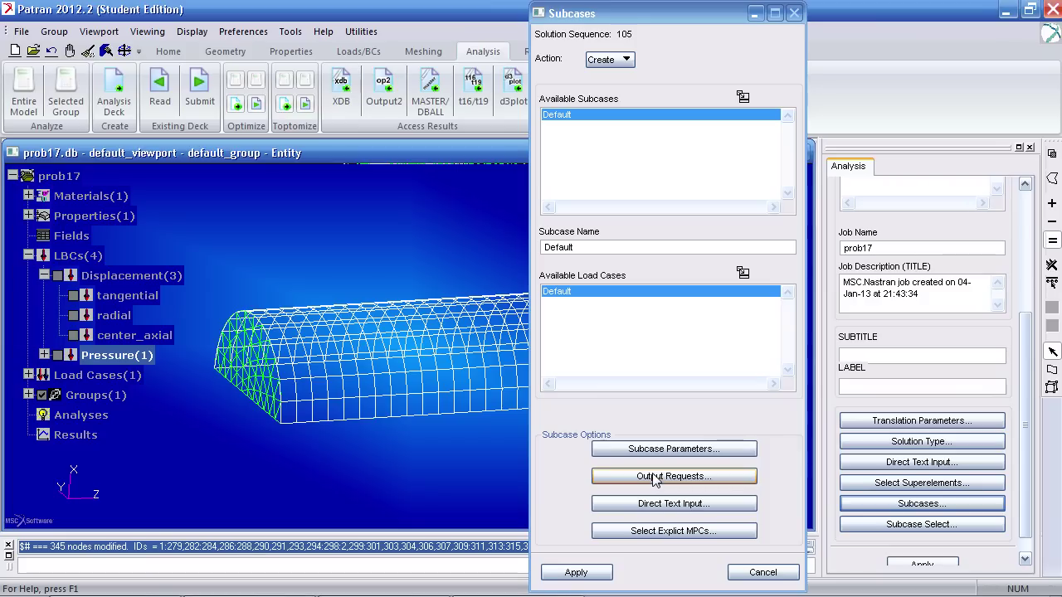
left_click(753, 573)
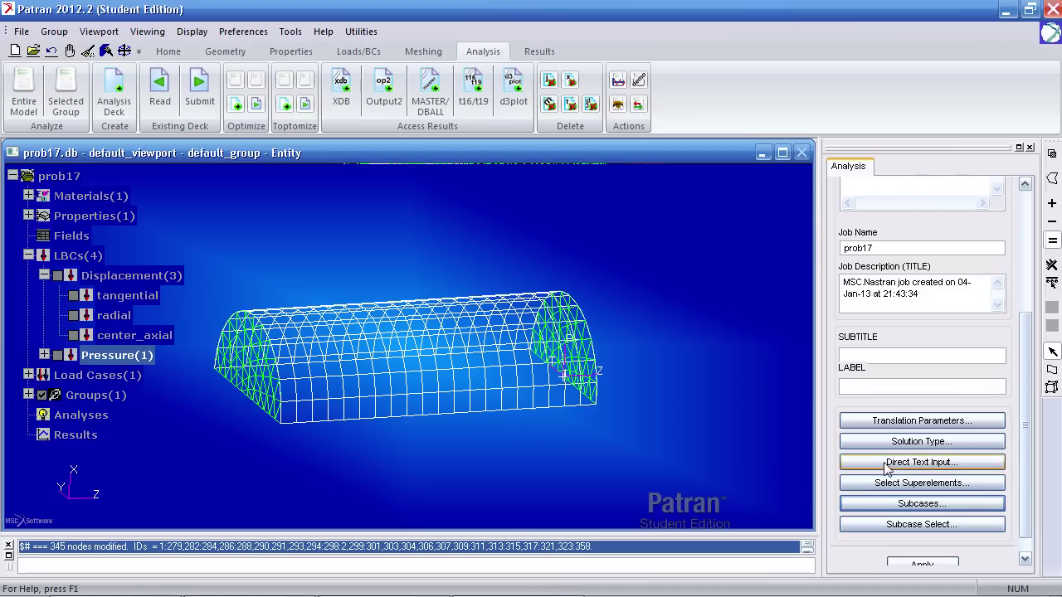
Set the upper limit of the Lanczos eigenvalue range to 100 in the buckling solution parameters and accept the solution type.
left_click(895, 442)
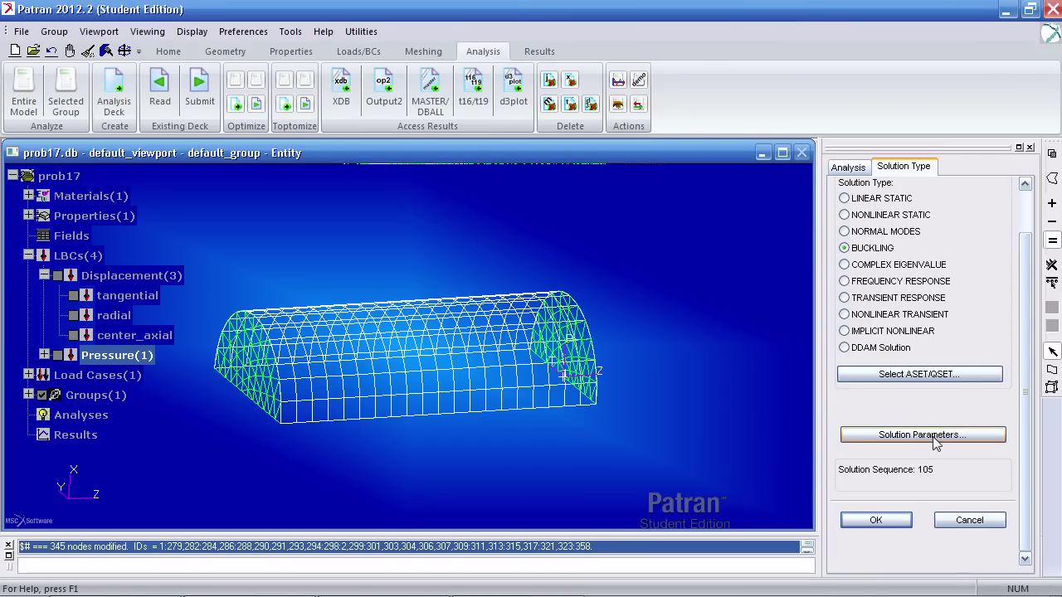
left_click(930, 437)
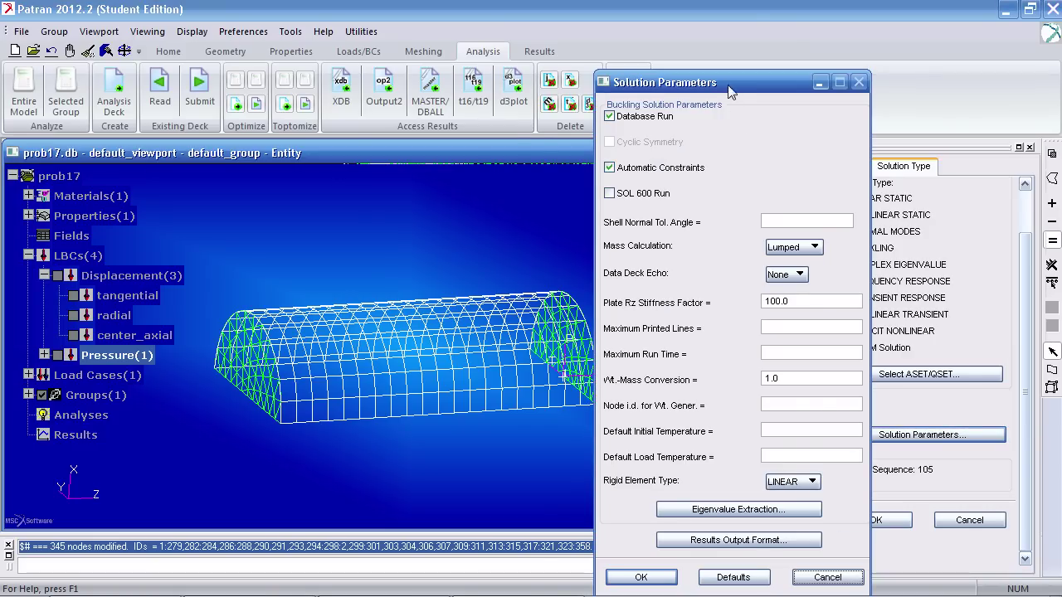
left_click_drag(724, 86, 612, 40)
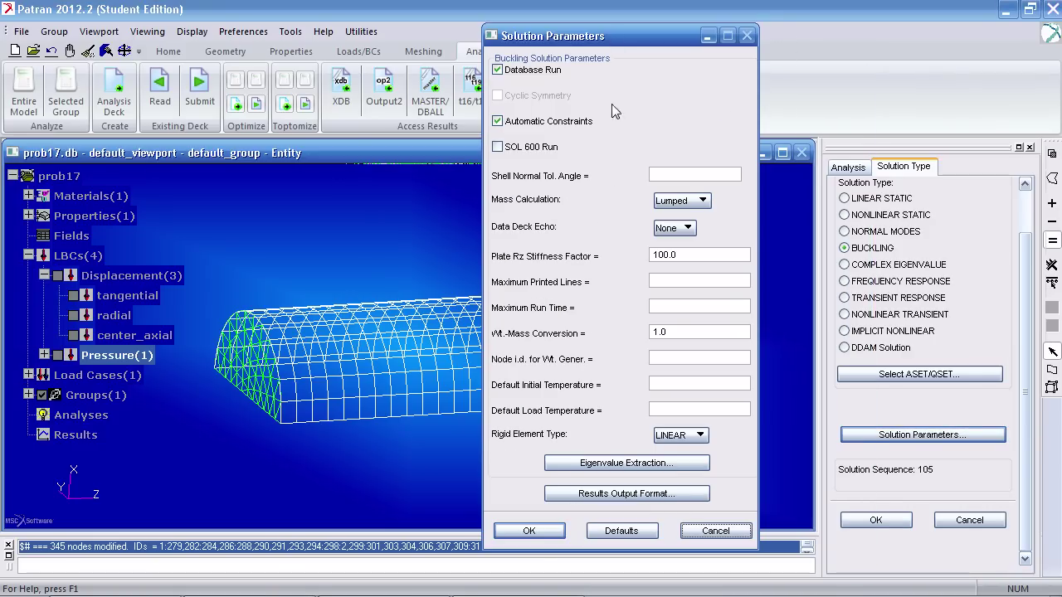
left_click(635, 463)
left_click_drag(759, 78, 301, 40)
left_click(302, 164)
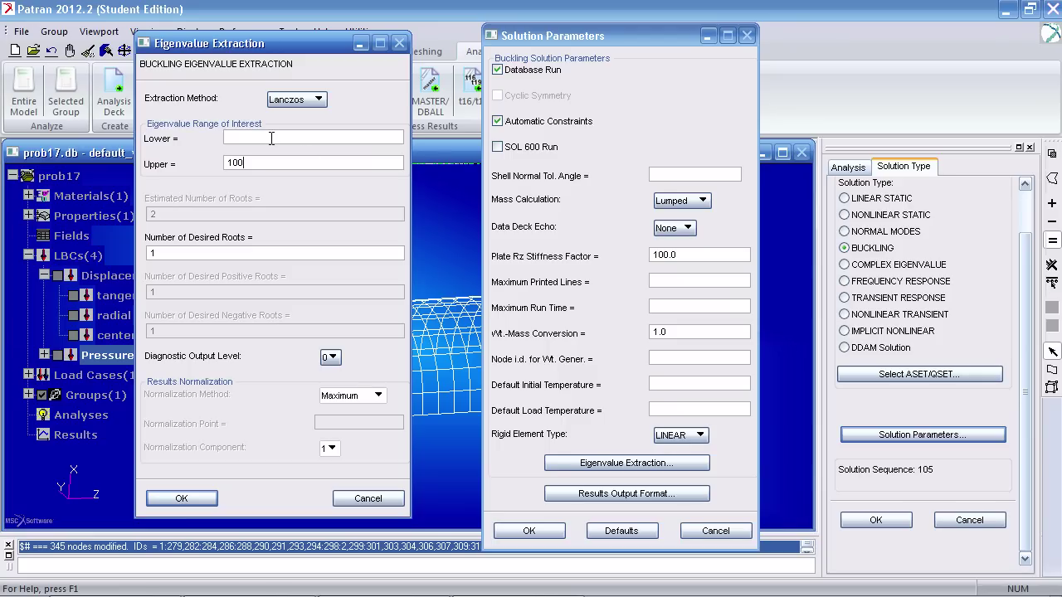
left_click(182, 498)
left_click(530, 532)
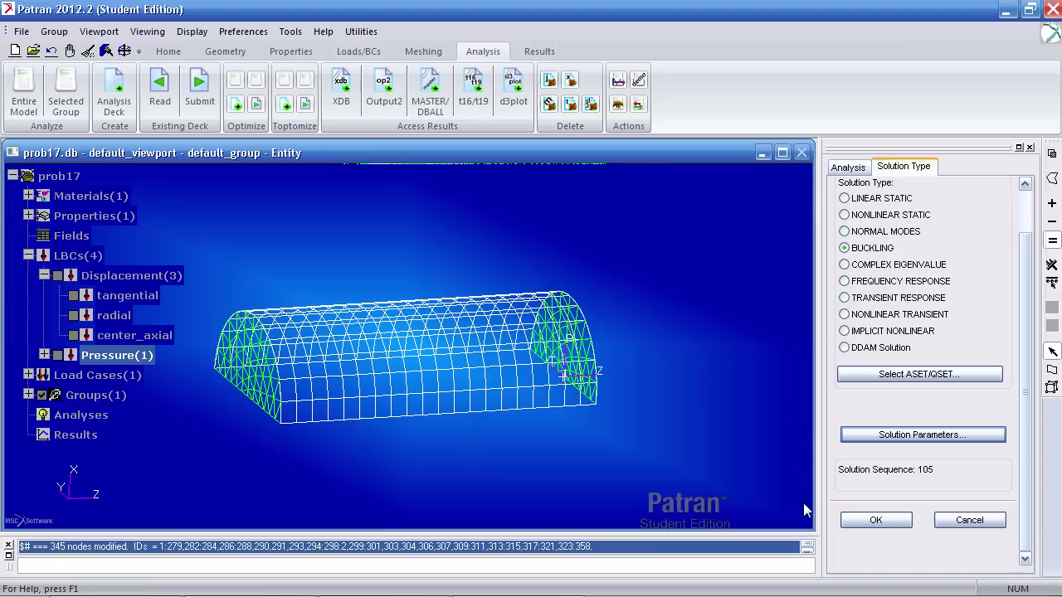
left_click(862, 519)
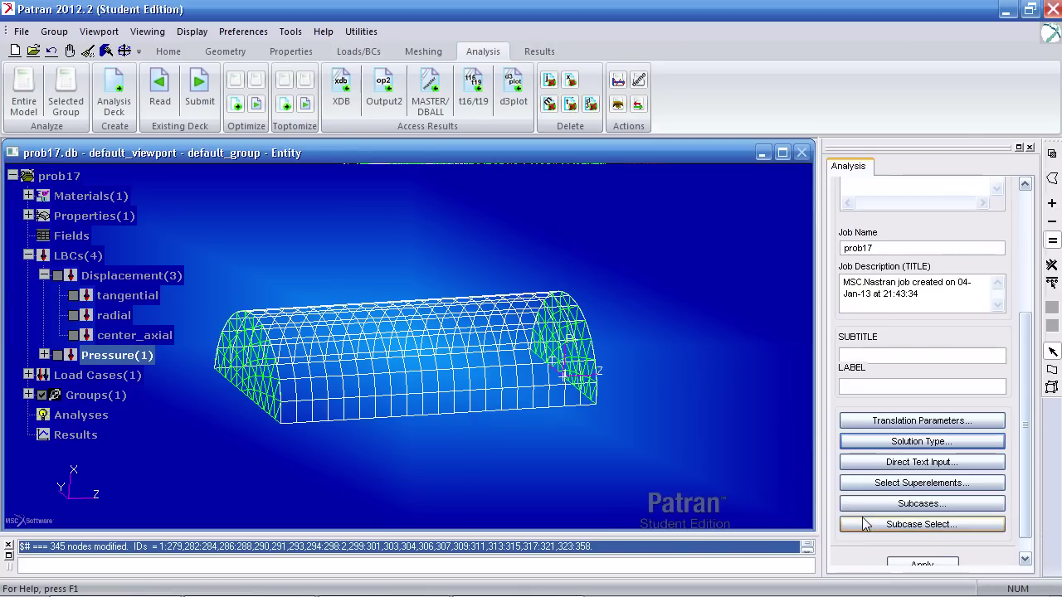
Run the prob17 buckling analysis on the entire model and attach its XDB result entities.
left_click(922, 564)
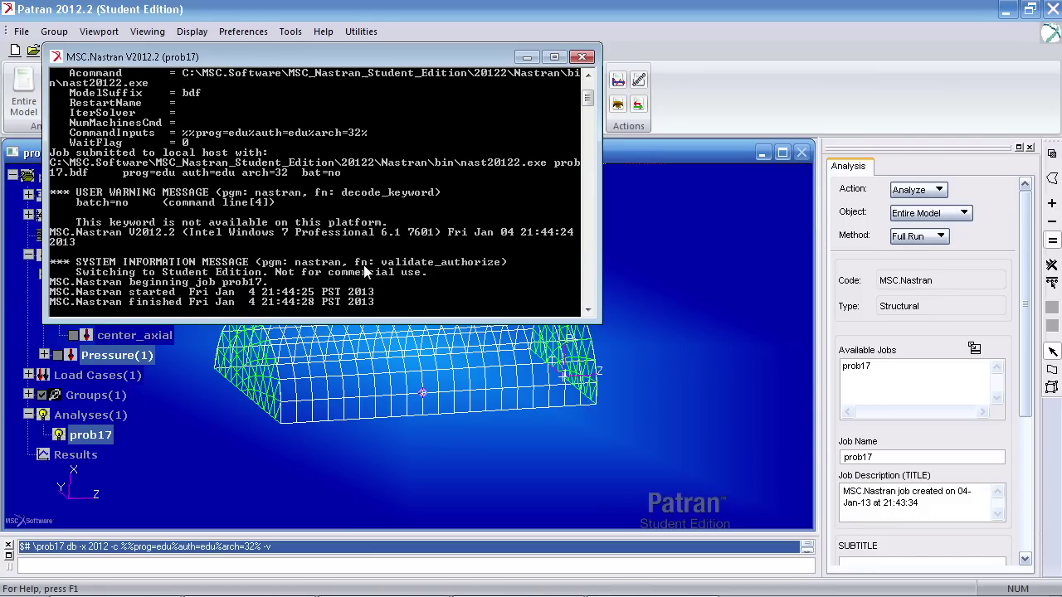
left_click(347, 108)
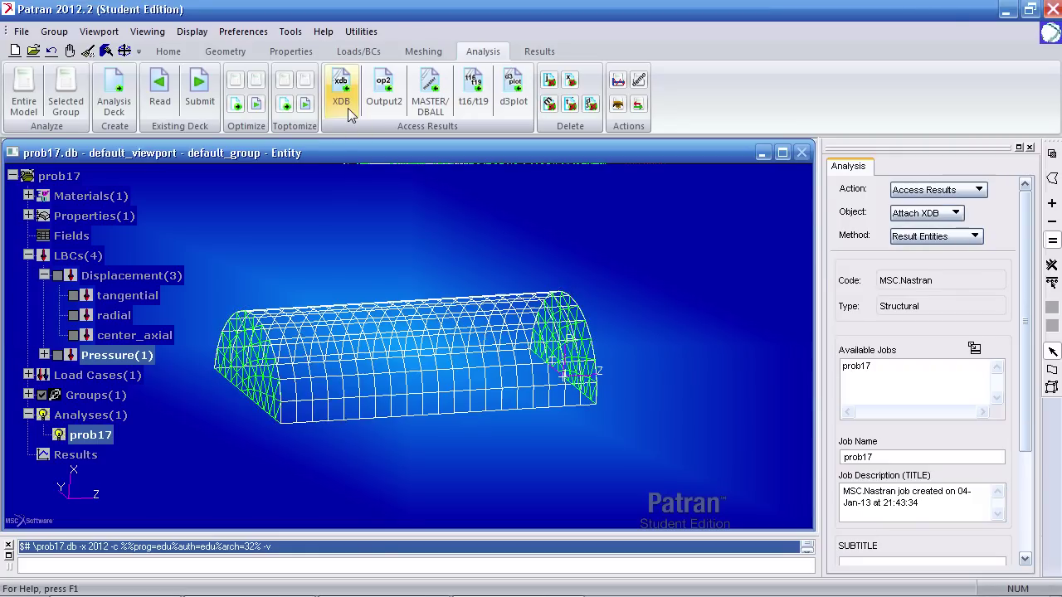
scroll(920, 373, "down", 3)
left_click(923, 541)
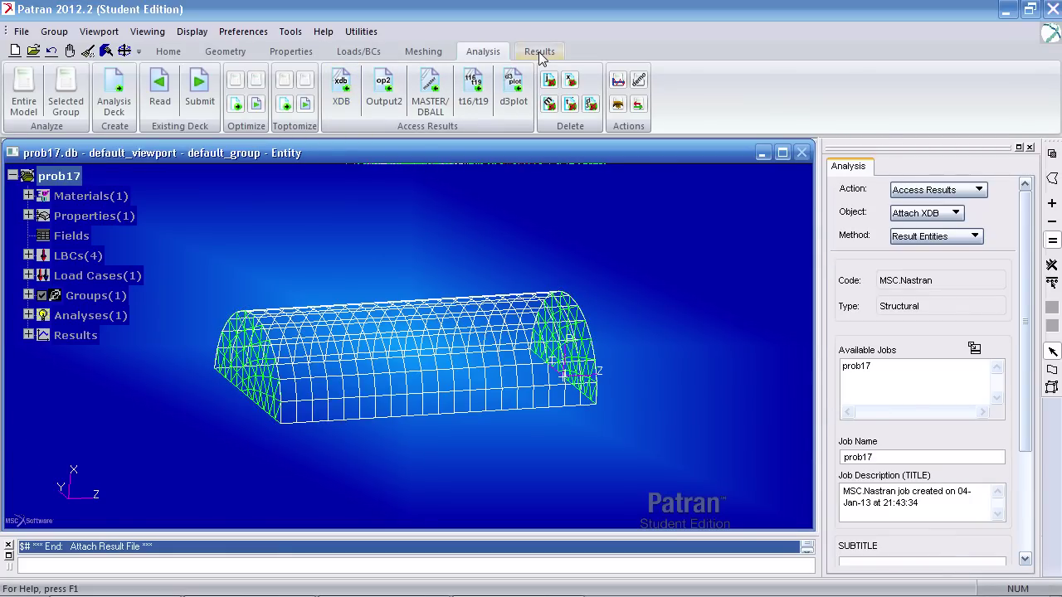
Create a quick plot of the Mode 1 result case with translational eigenvectors as both fringe and deformation.
left_click(539, 52)
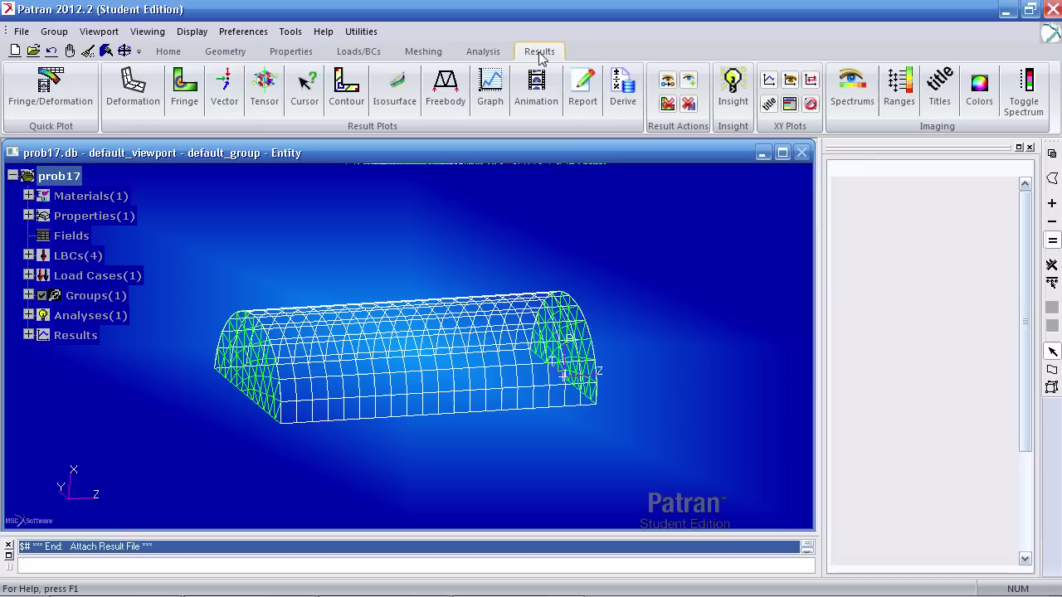
left_click(53, 108)
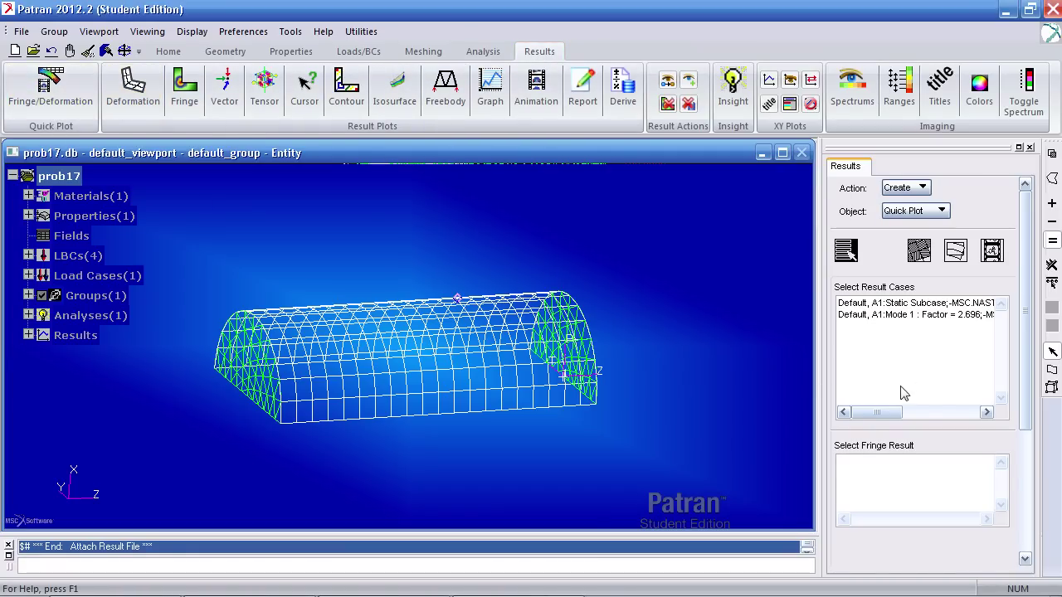
left_click(971, 315)
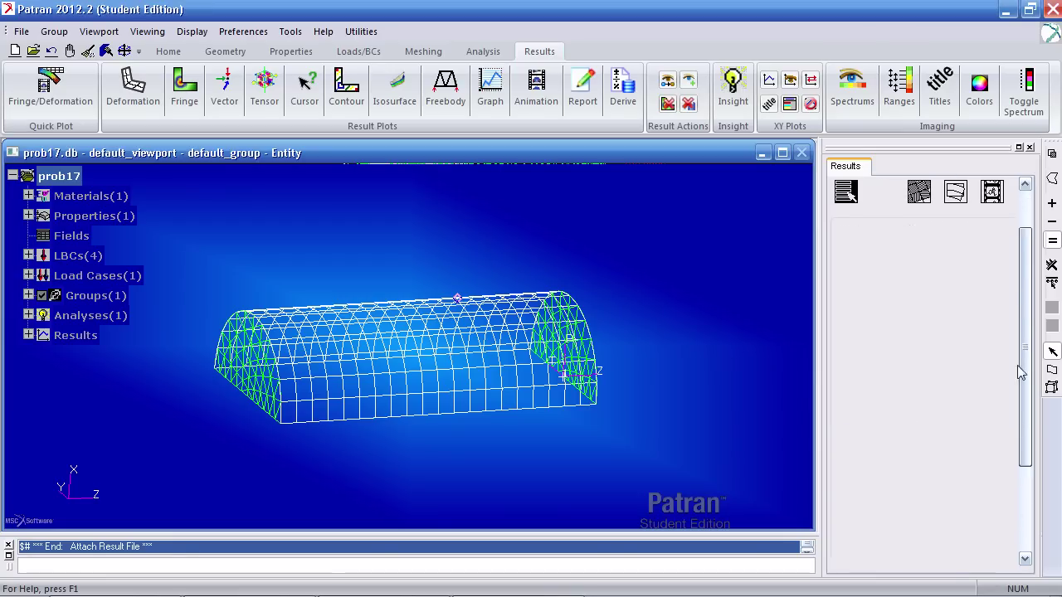
scroll(995, 349, "down", 3)
left_click(938, 373)
scroll(1012, 392, "down", 2)
left_click(950, 456)
left_click(923, 548)
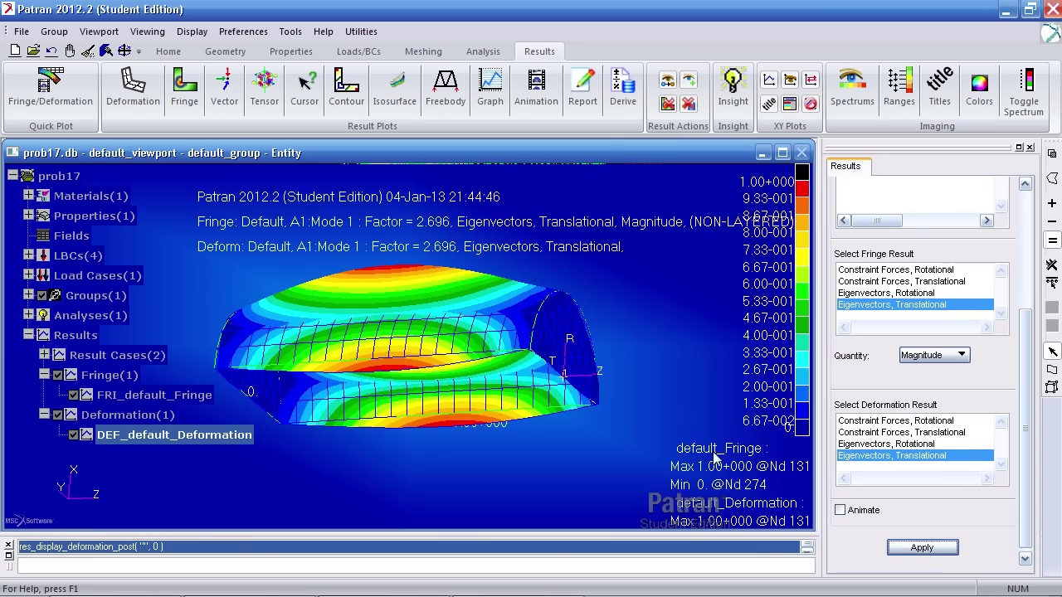
Examine the buckled mode shape, and switch to Adobe Reader to check the Theory and MSC Nastran critical buckling pressures before returning to Patran.
middle_click_drag(668, 430, 602, 394)
scroll(1035, 330, "up", 3)
scroll(1035, 330, "up", 1)
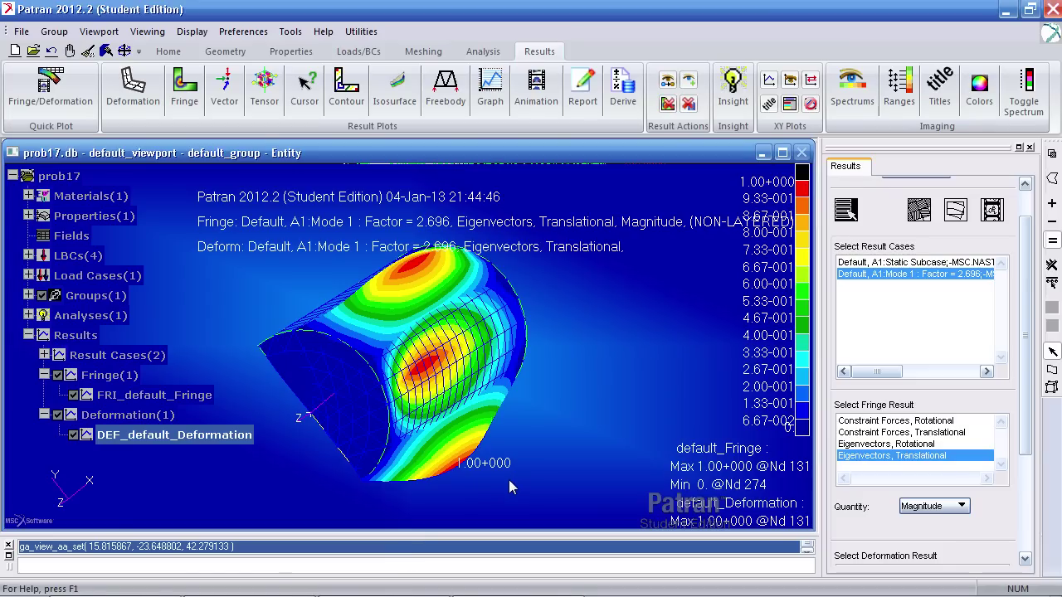
key("alt+Tab")
key("alt+Tab")
key("alt+Tab")
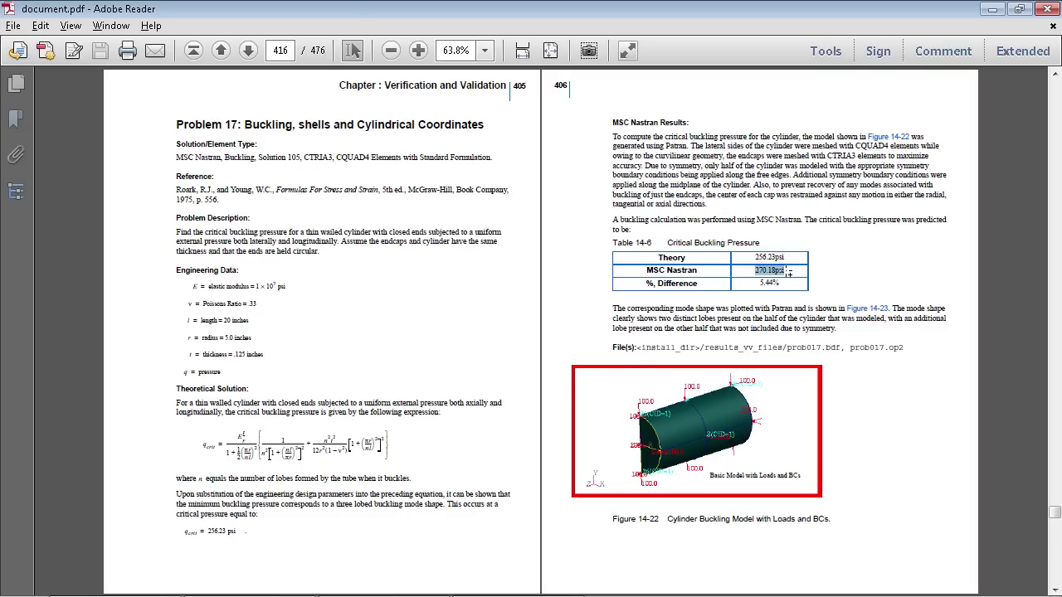
left_click_drag(754, 256, 772, 269)
key("alt+Tab")
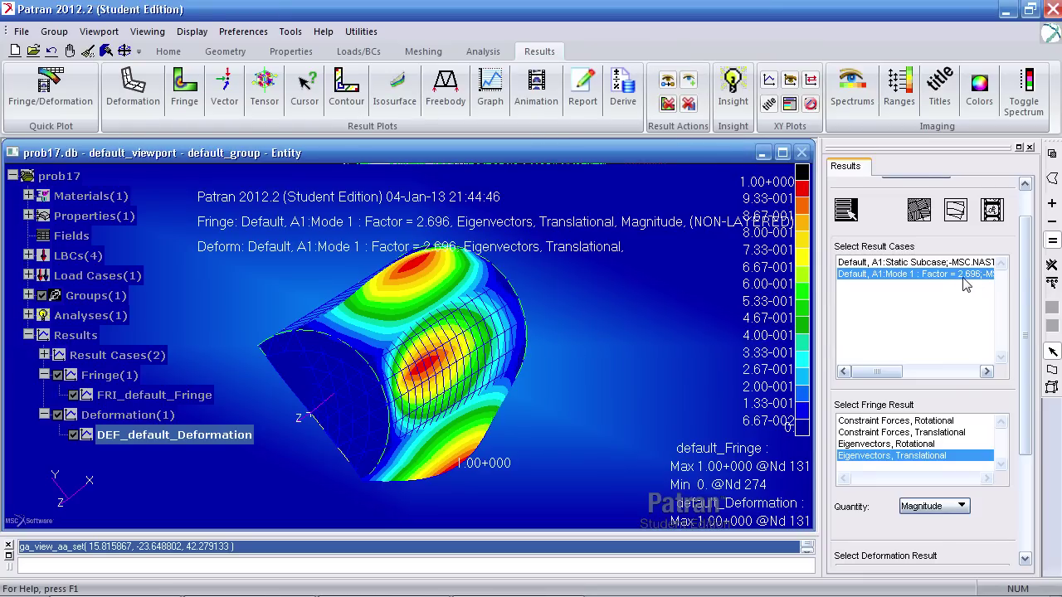
Open the pressure load set for modification, check its top surface pressure, and close its input data.
left_click(29, 255)
left_click(43, 295)
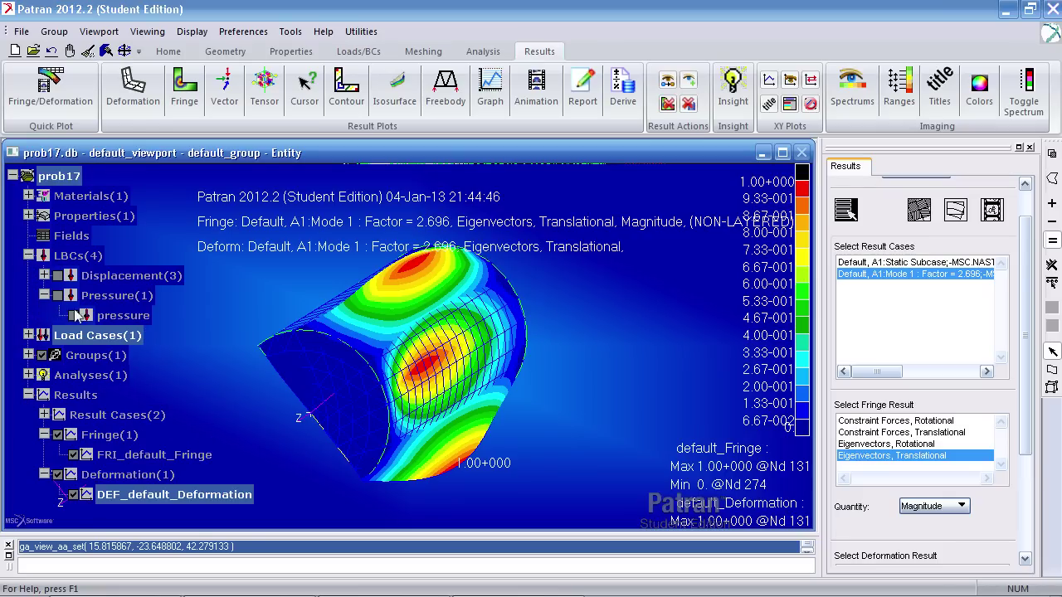
right_click(106, 317)
left_click(126, 344)
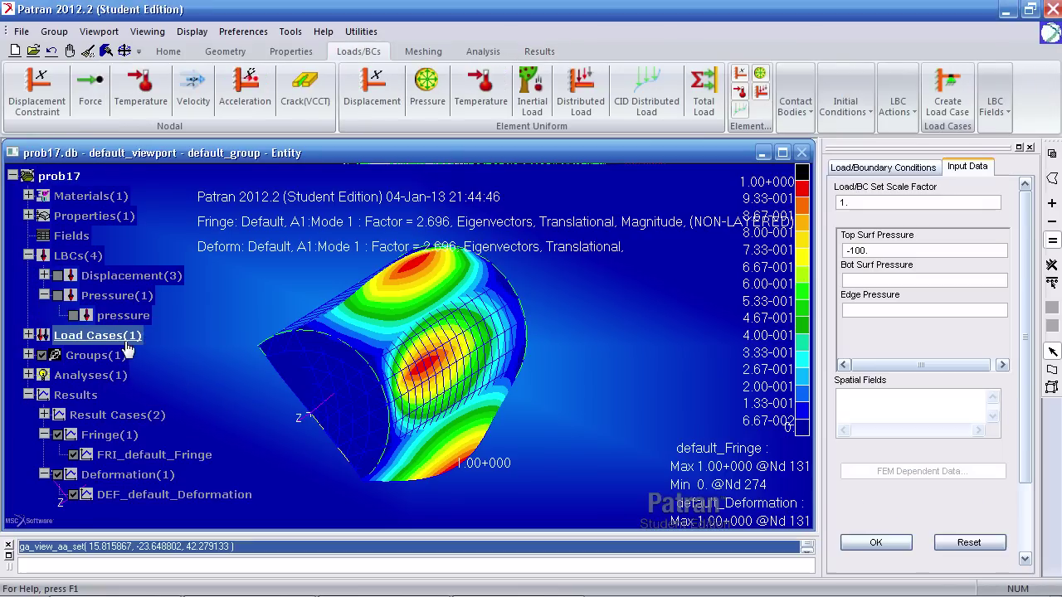
left_click(875, 249)
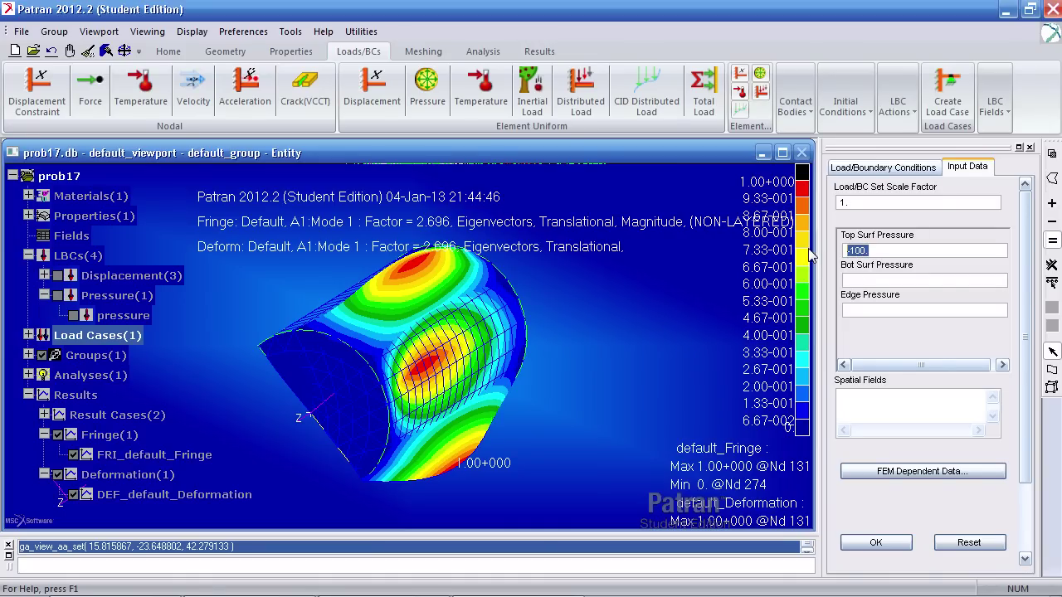
left_click(894, 546)
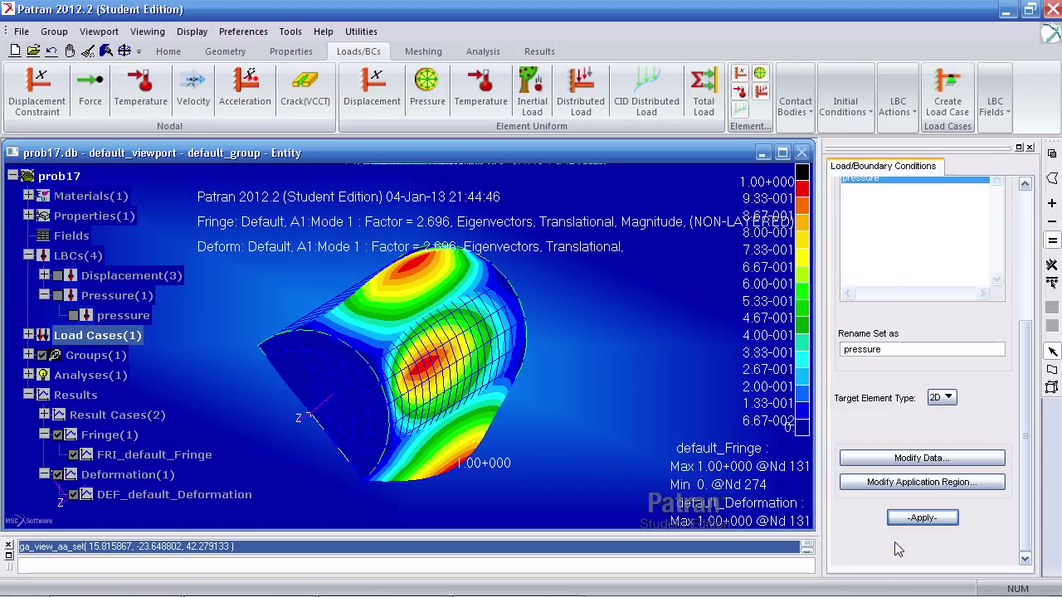
Modify the Default load case so the pressure load has a scale factor of 2.7, and put away its input data.
left_click(30, 336)
right_click(85, 355)
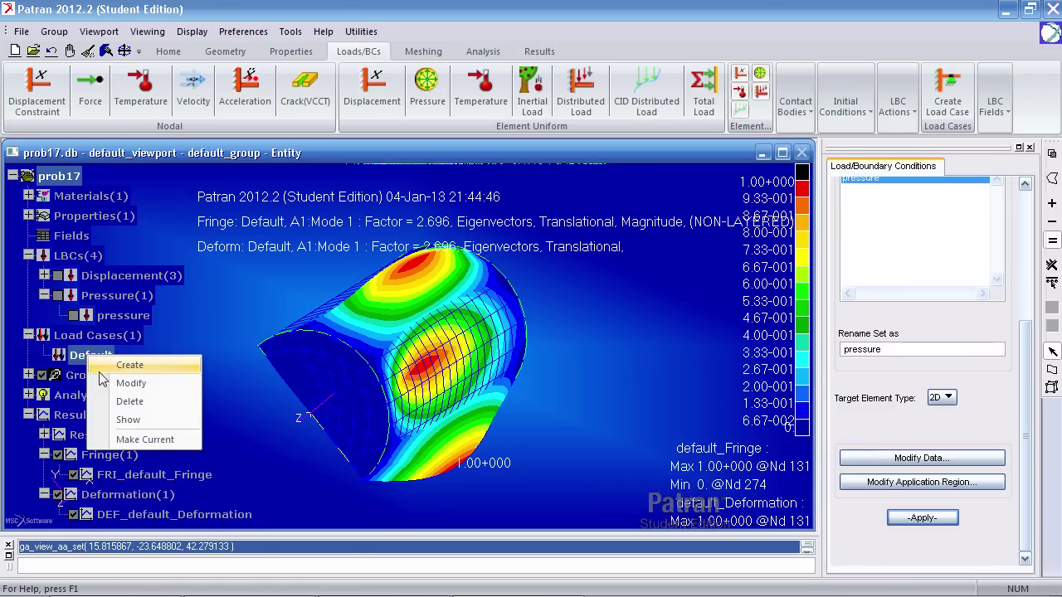
left_click(129, 383)
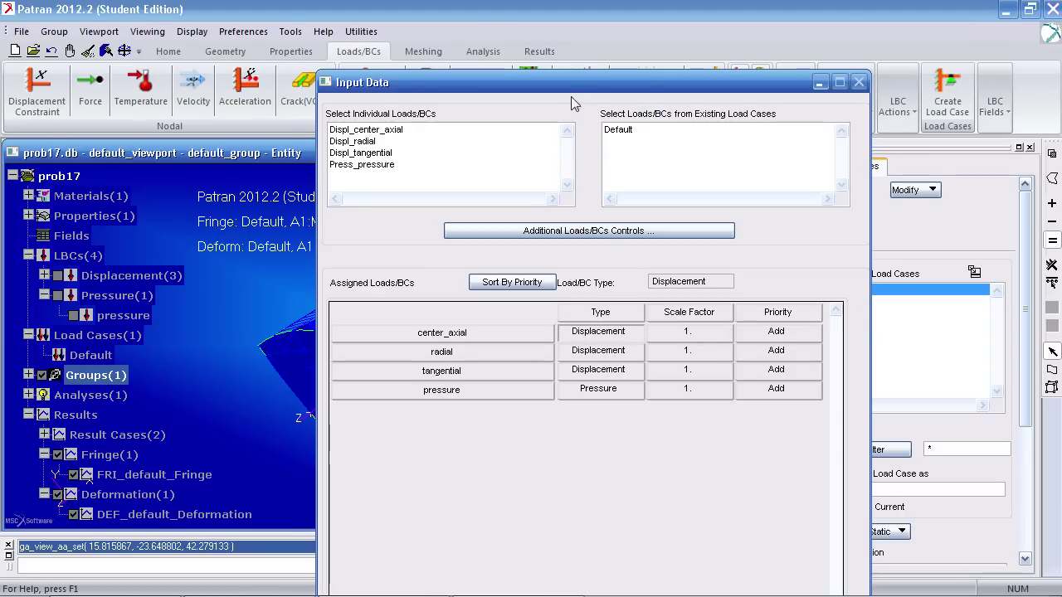
left_click_drag(573, 82, 531, 7)
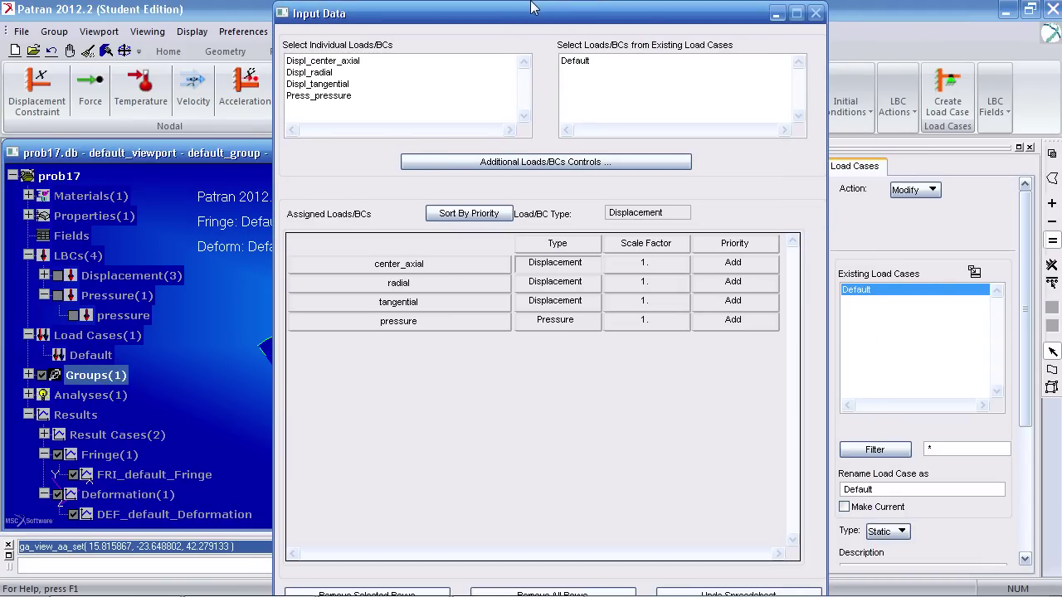
left_click(452, 281)
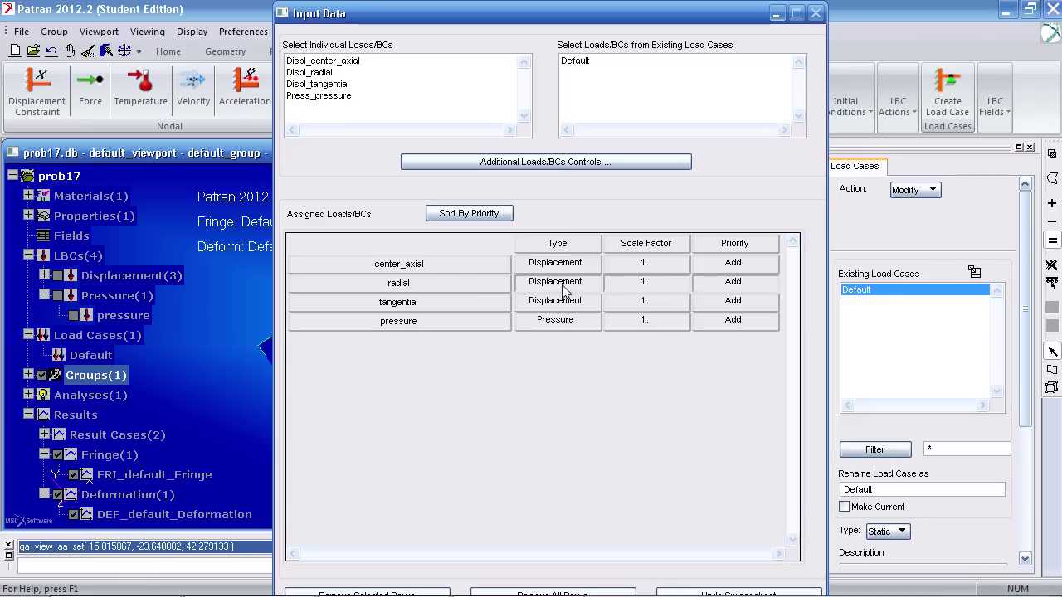
left_click(629, 285)
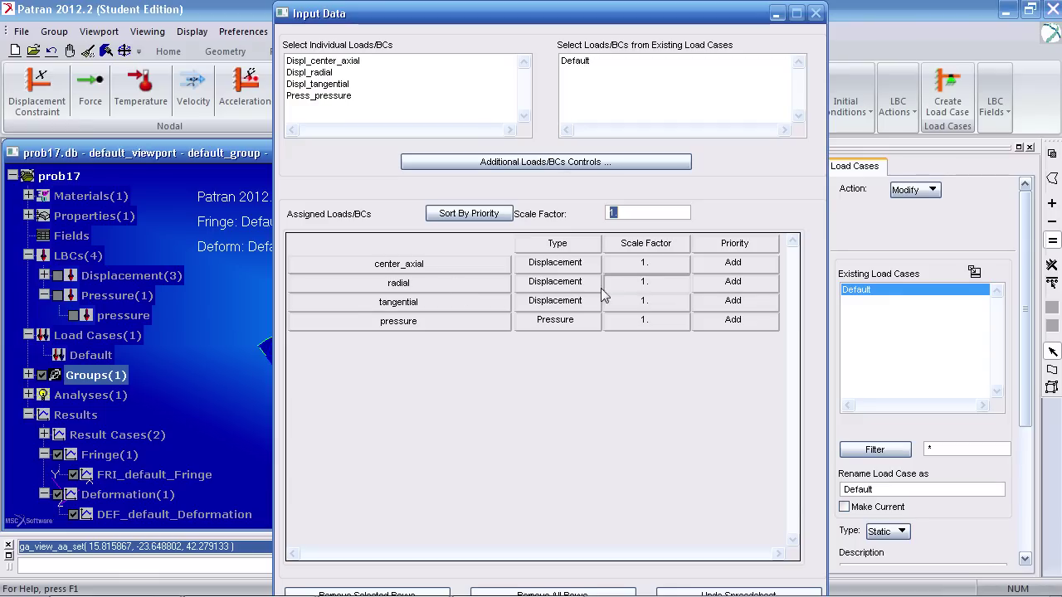
left_click(414, 323)
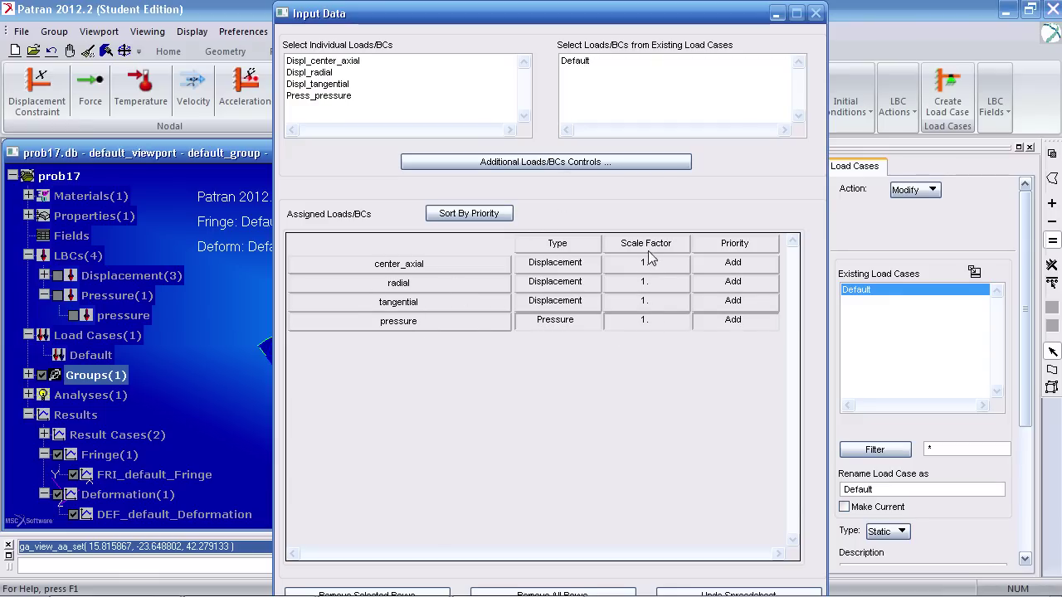
left_click(644, 327)
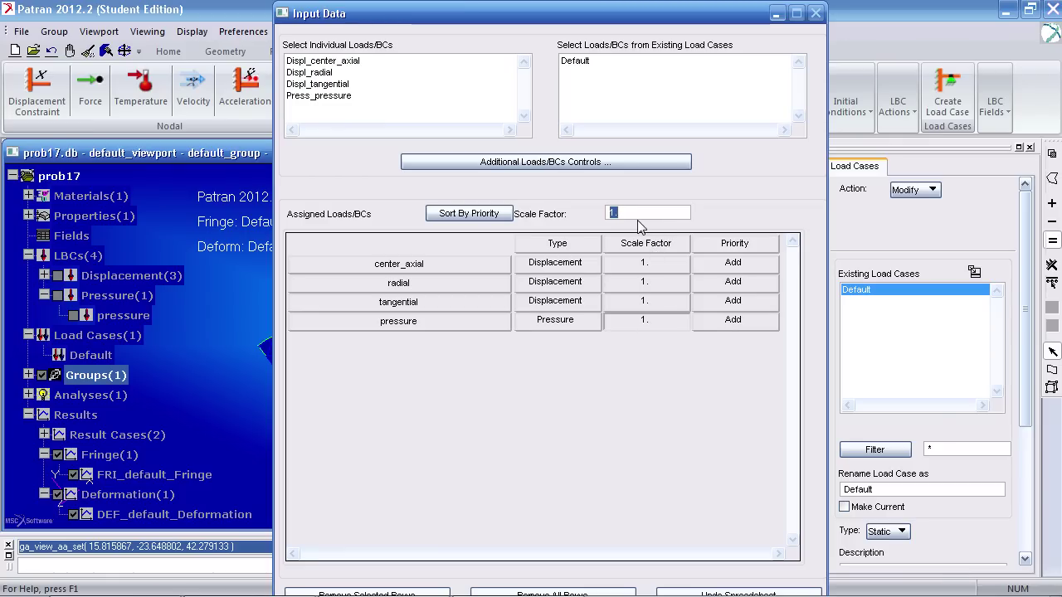
type("2.7")
key("Return")
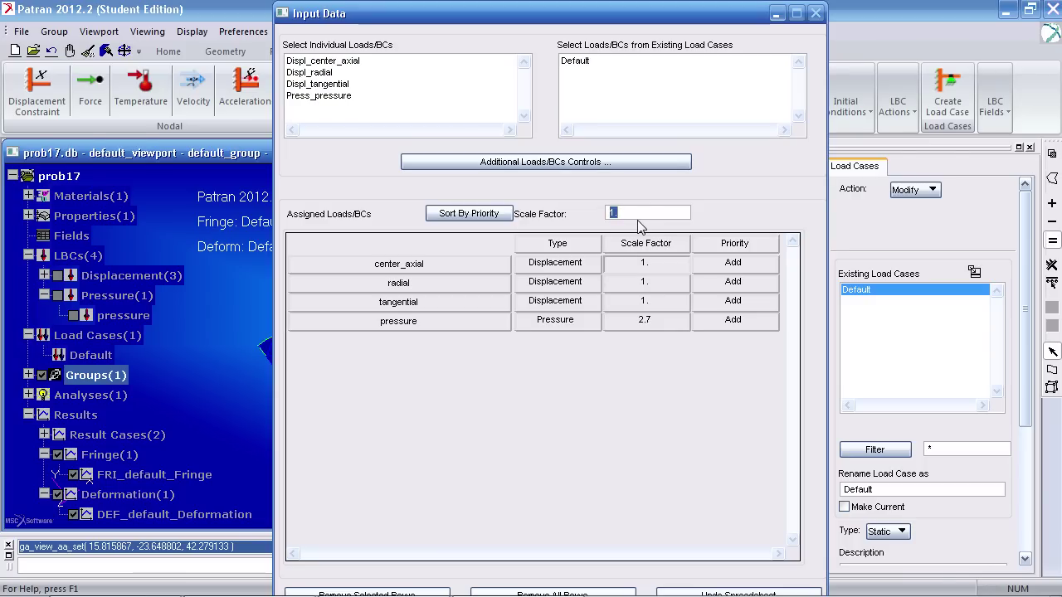
left_click_drag(1026, 282, 1025, 406)
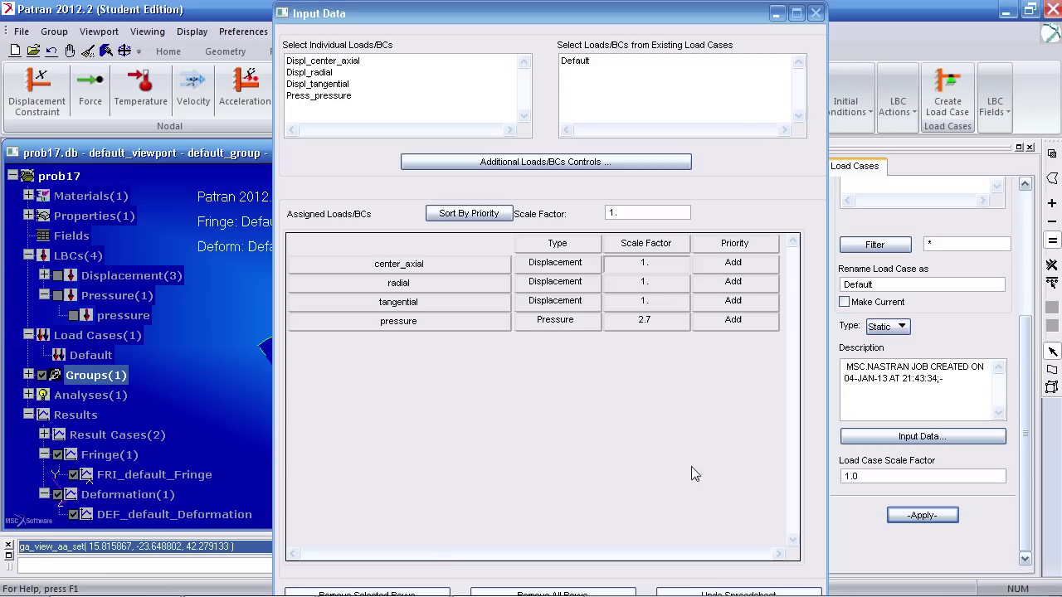
left_click(922, 516)
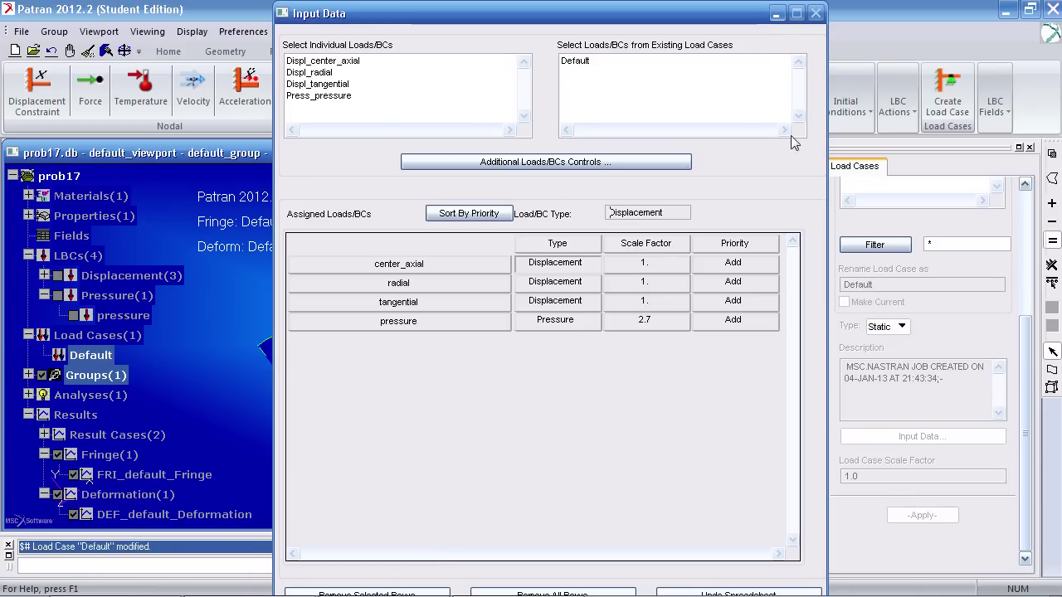
left_click(775, 15)
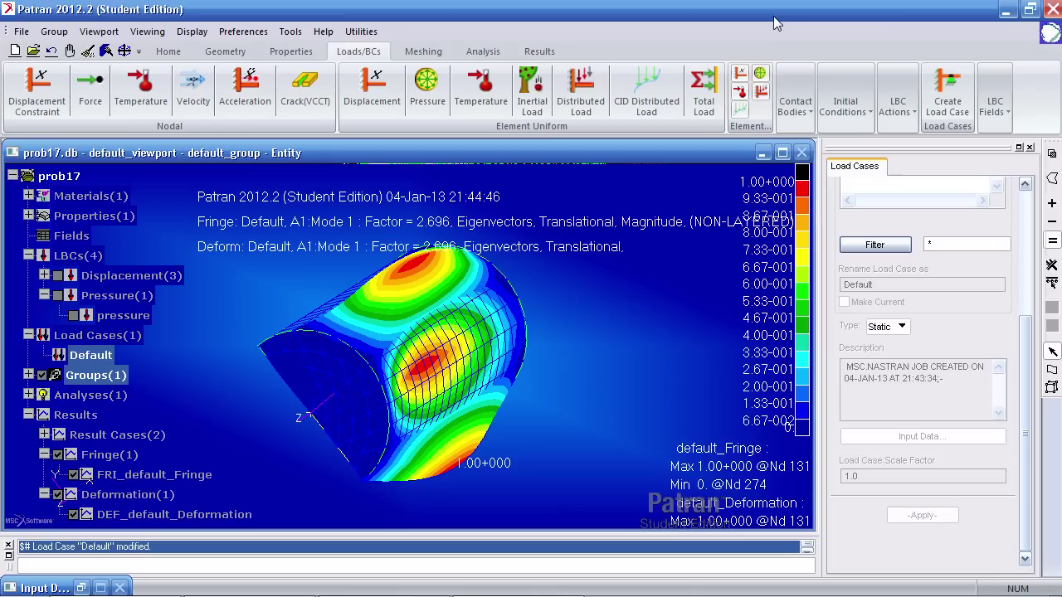
Rerun the full prob17 analysis on the entire model, overwriting the existing job and deleting its previous files.
left_click(485, 53)
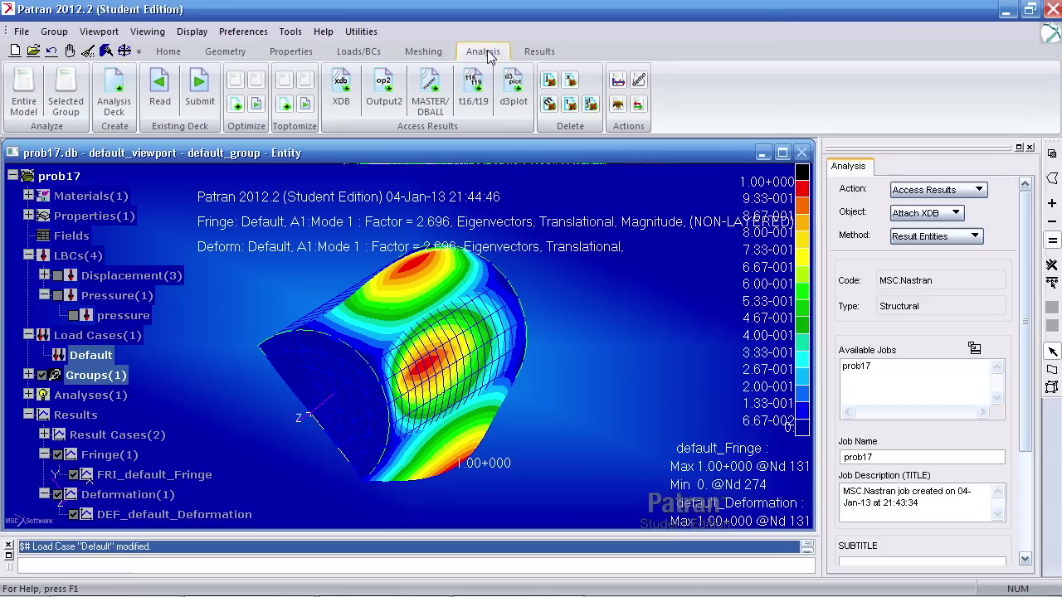
left_click(13, 105)
left_click_drag(1023, 327, 999, 469)
left_click(921, 542)
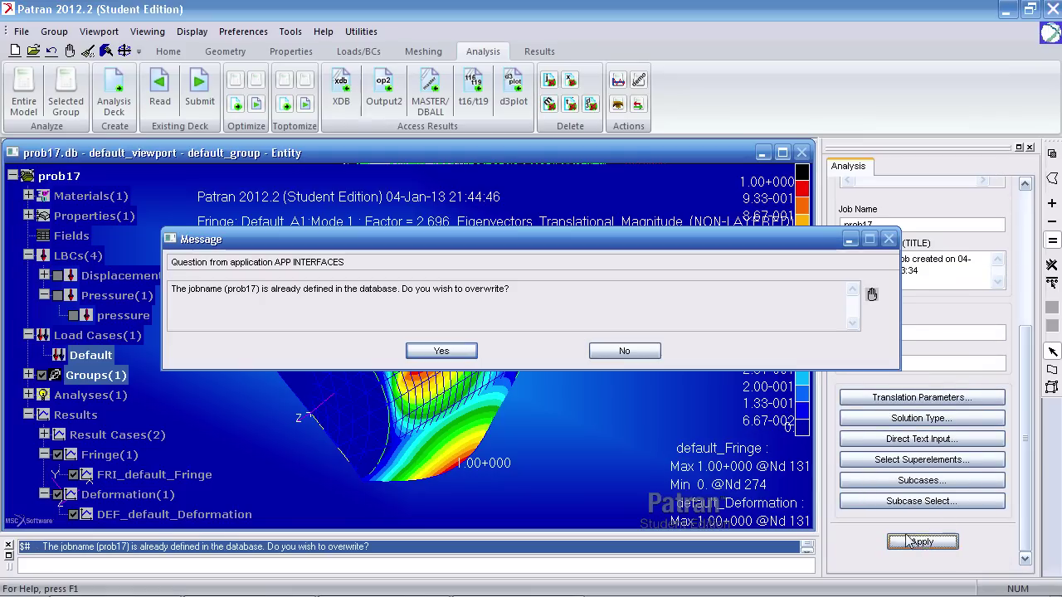
left_click(462, 352)
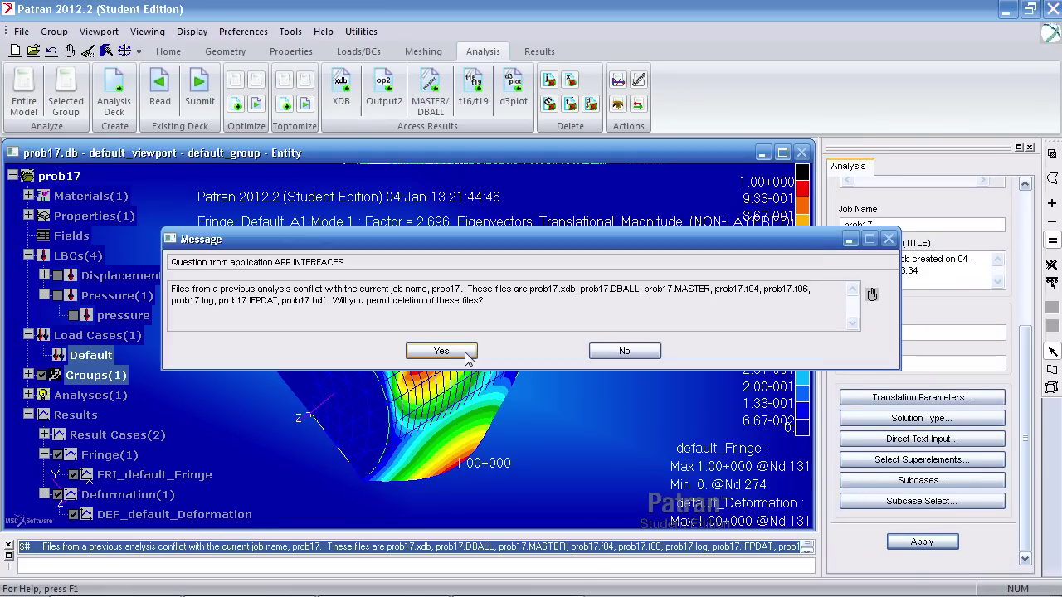
left_click(440, 351)
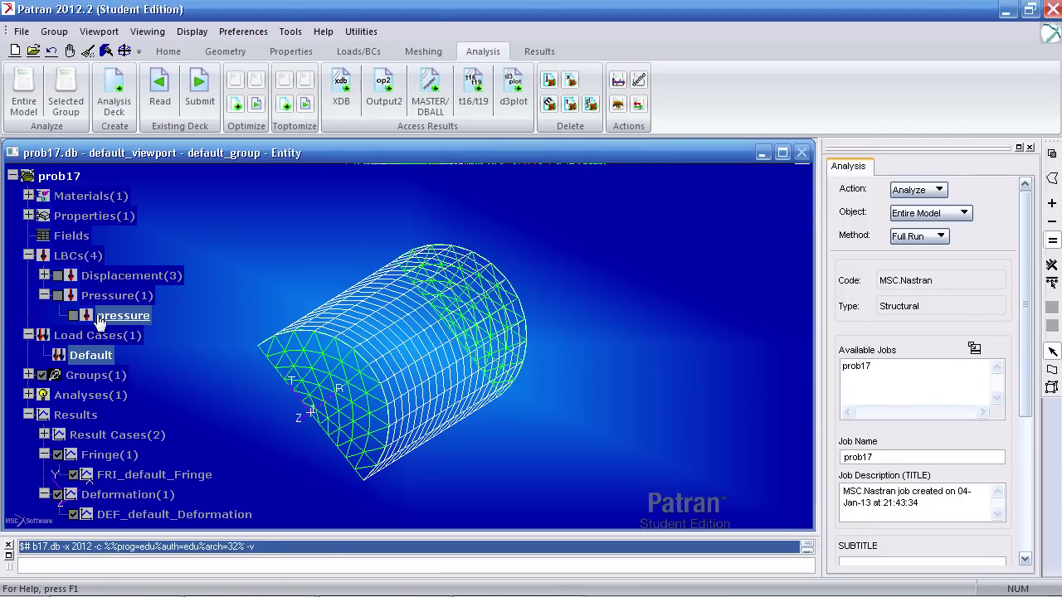
Attach the XDB result entities from the rerun prob17 job.
left_click(342, 105)
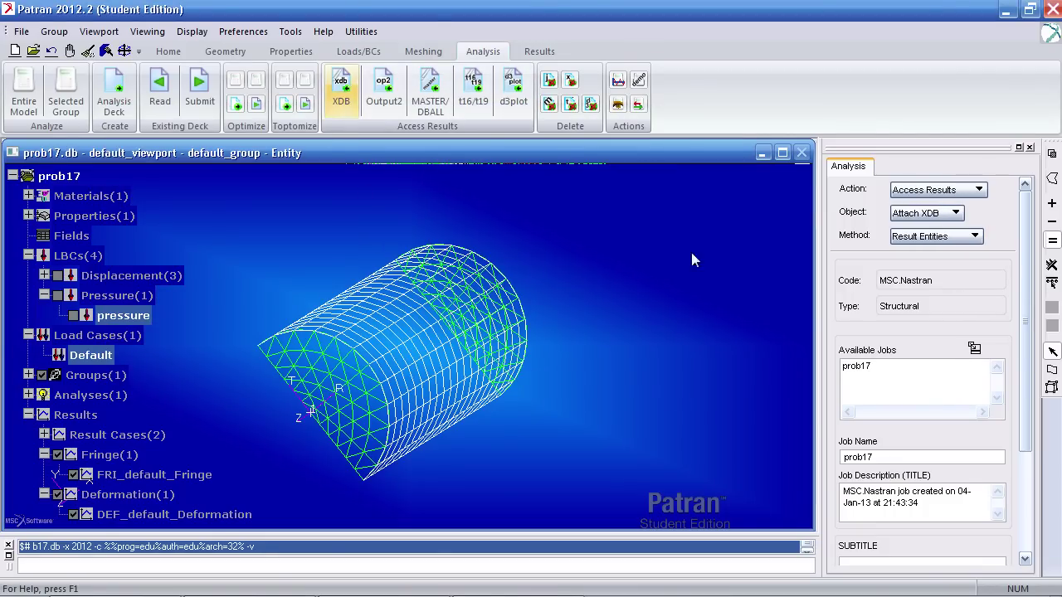
scroll(987, 373, "down", 5)
left_click(923, 542)
Create a quick plot of the new Mode 1 result case with translational eigenvectors as fringe and deformation, and inspect the shape.
left_click(539, 51)
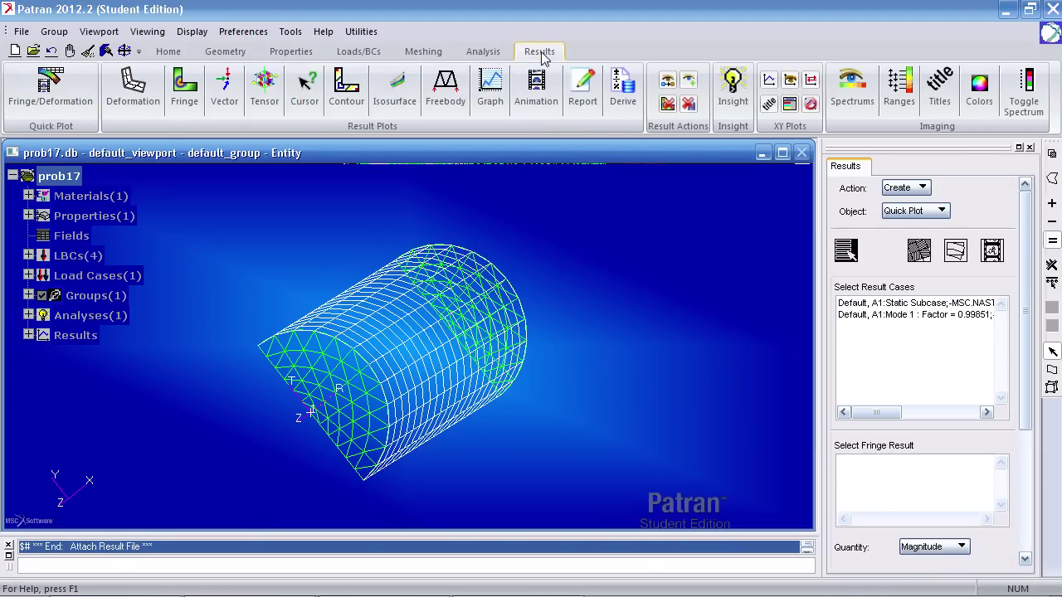
left_click(962, 316)
scroll(1024, 356, "down", 5)
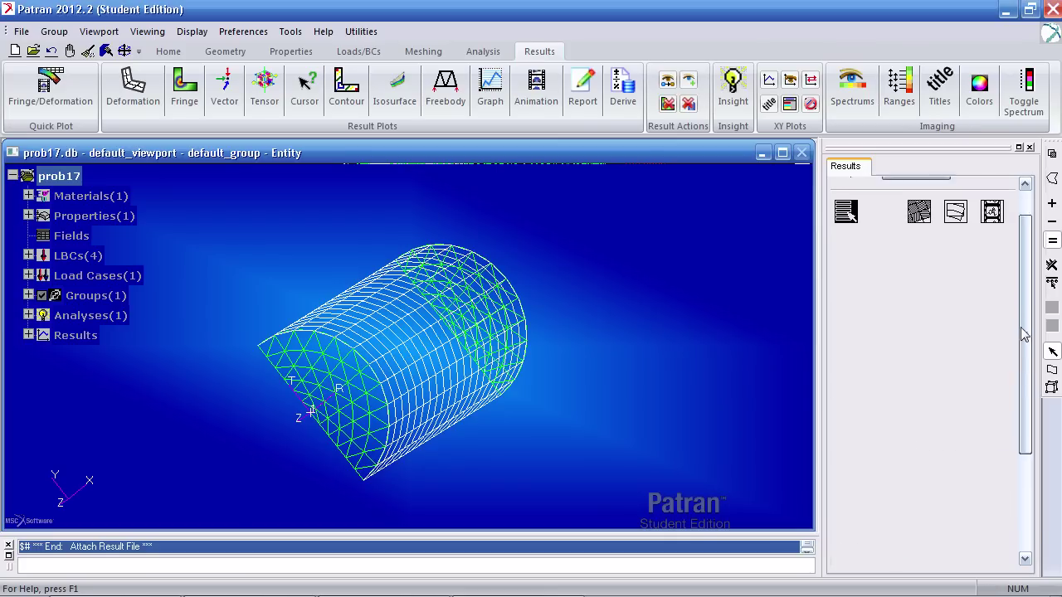
left_click(922, 542)
middle_click_drag(618, 441, 604, 339)
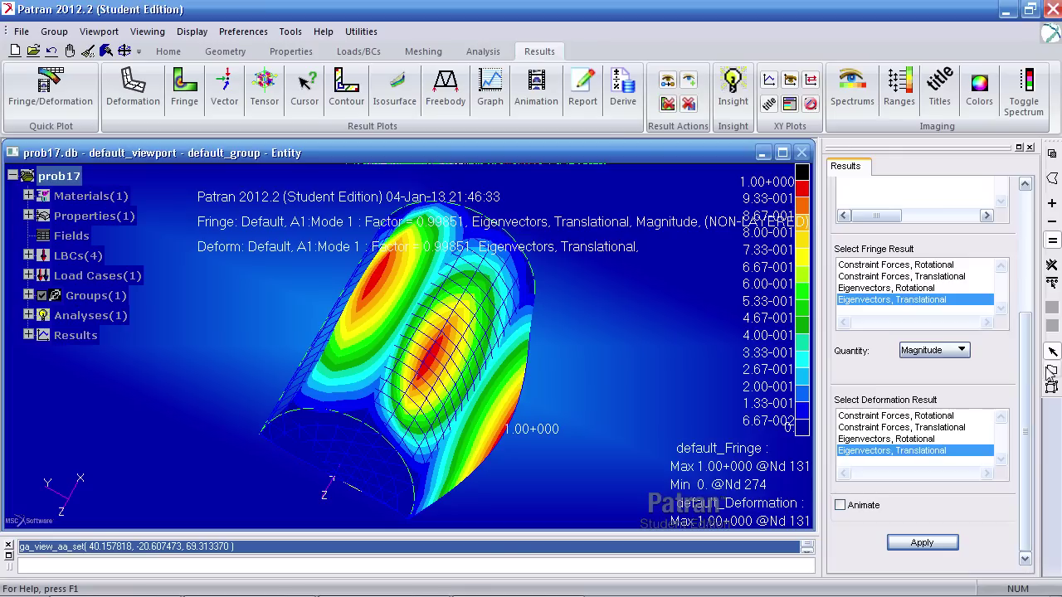
Turn off the undeformed shape in the quick plot's deformation attributes and update the plot.
left_click_drag(1025, 373, 1007, 251)
left_click(992, 250)
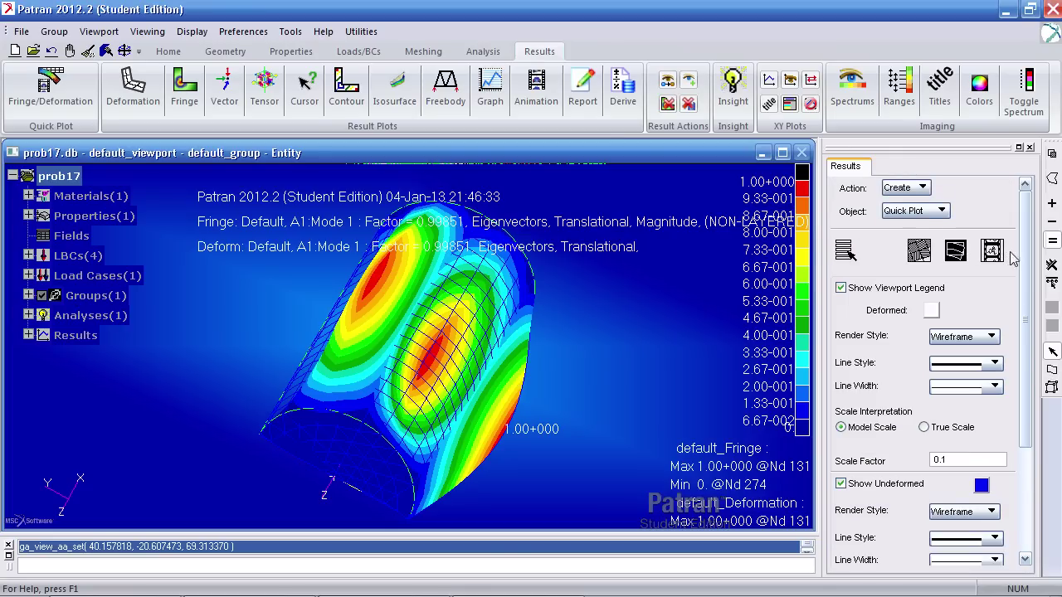
scroll(1006, 325, "down", 3)
left_click(871, 365)
scroll(1023, 367, "down", 2)
left_click(873, 543)
scroll(1034, 448, "up", 5)
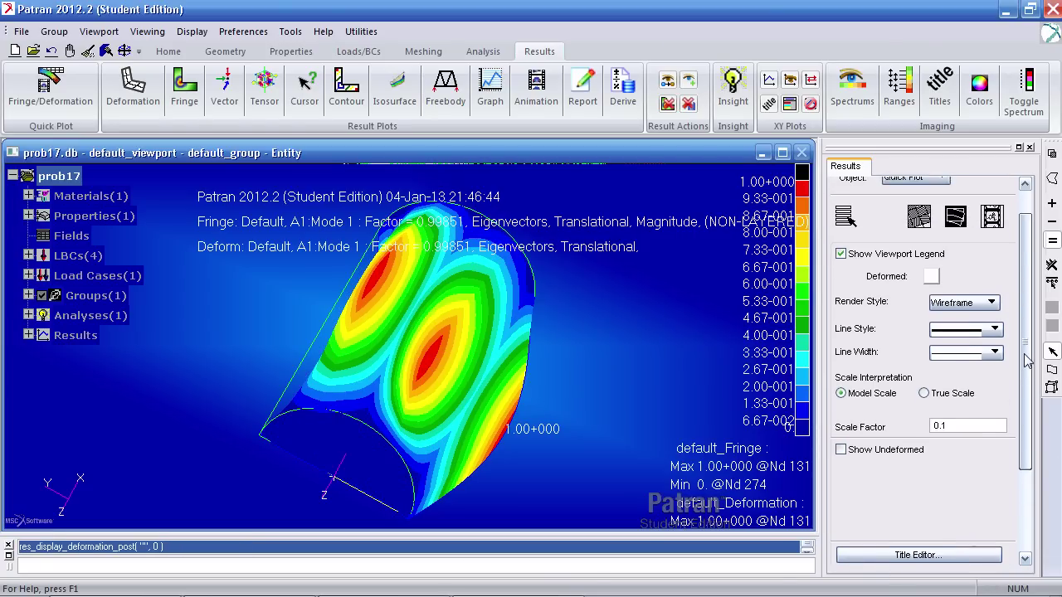
Set the fringe edge display to Element Edges, update the plot, and view the buckled shape from another angle.
left_click(979, 248)
scroll(1006, 357, "down", 5)
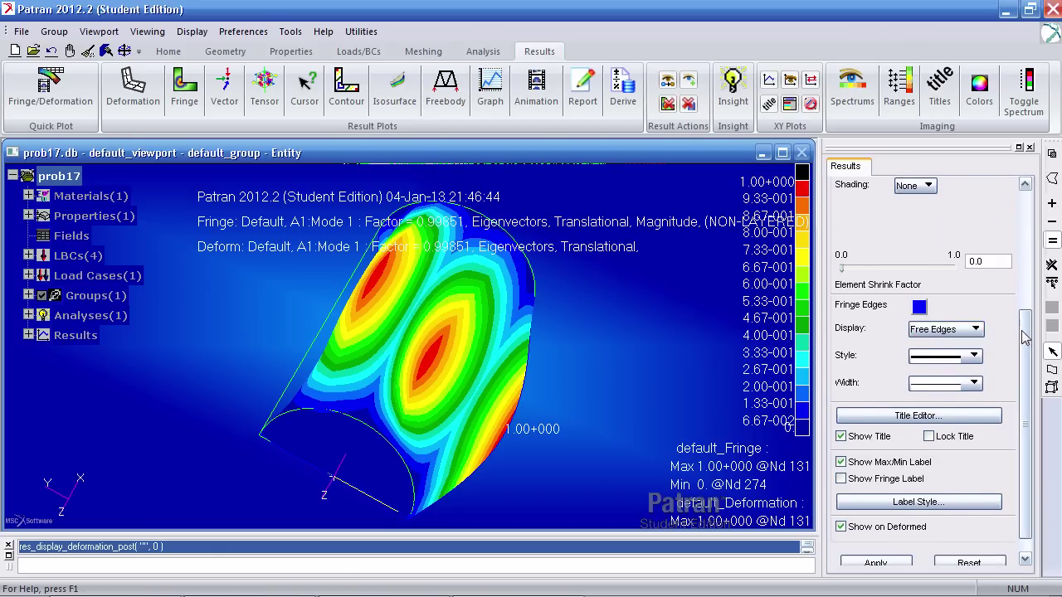
left_click_drag(1029, 325, 1028, 238)
left_click(975, 478)
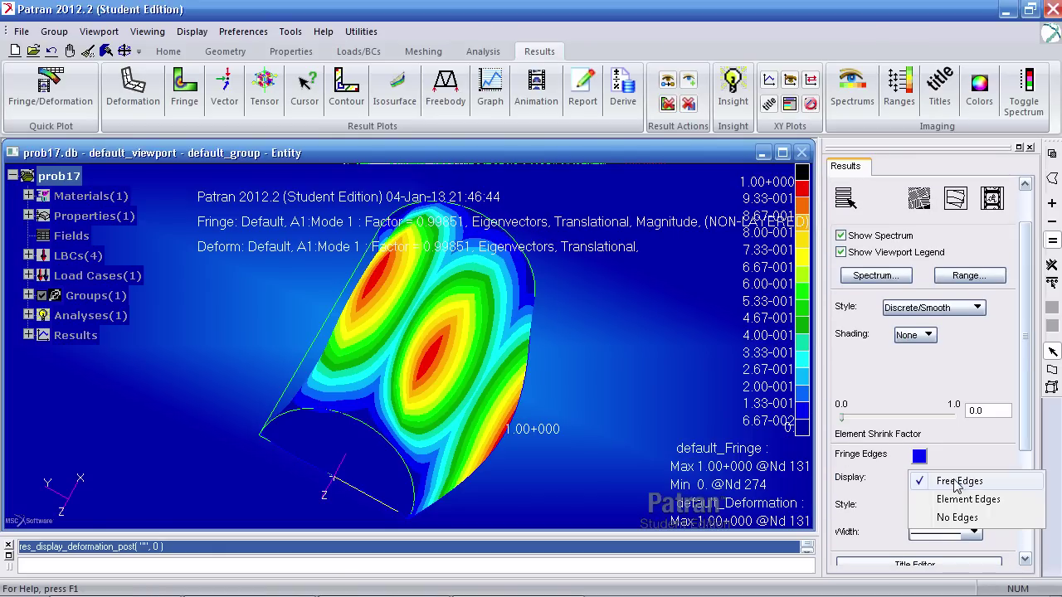
left_click(952, 501)
scroll(1004, 470, "down", 4)
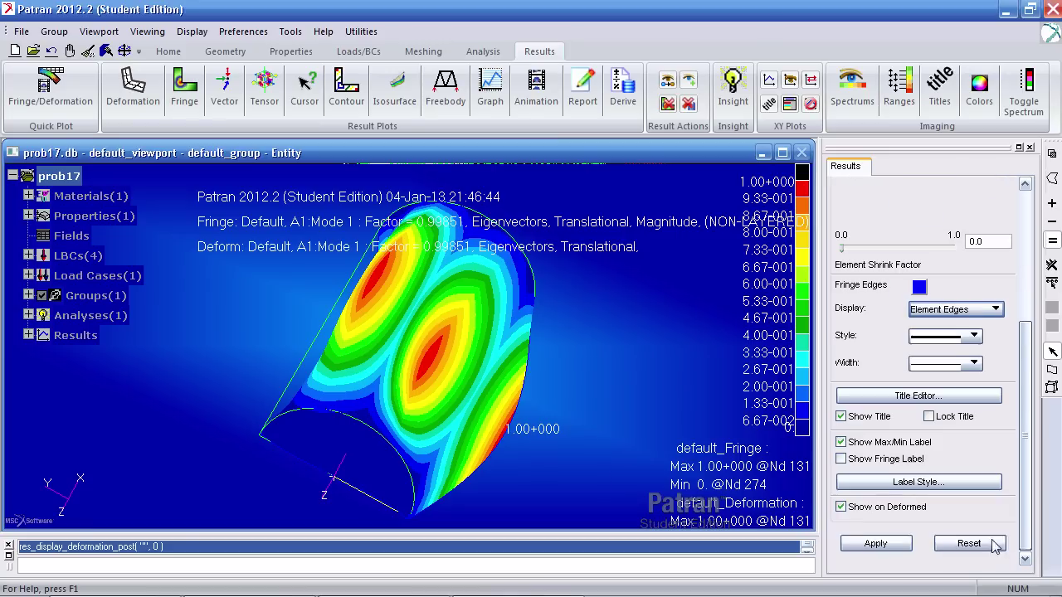
left_click(876, 544)
mouse_move(685, 448)
middle_mouse_down()
mouse_move(693, 442)
mouse_move(689, 451)
middle_mouse_up()
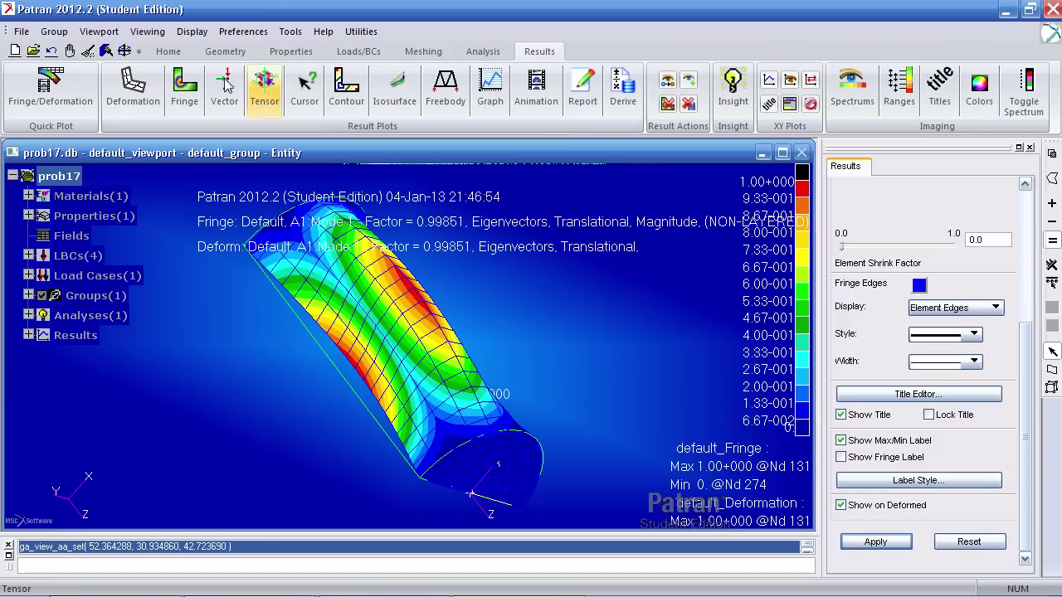
Clear the results plot to inspect the undeformed mesh, and erase the geometry from the display.
left_click(168, 50)
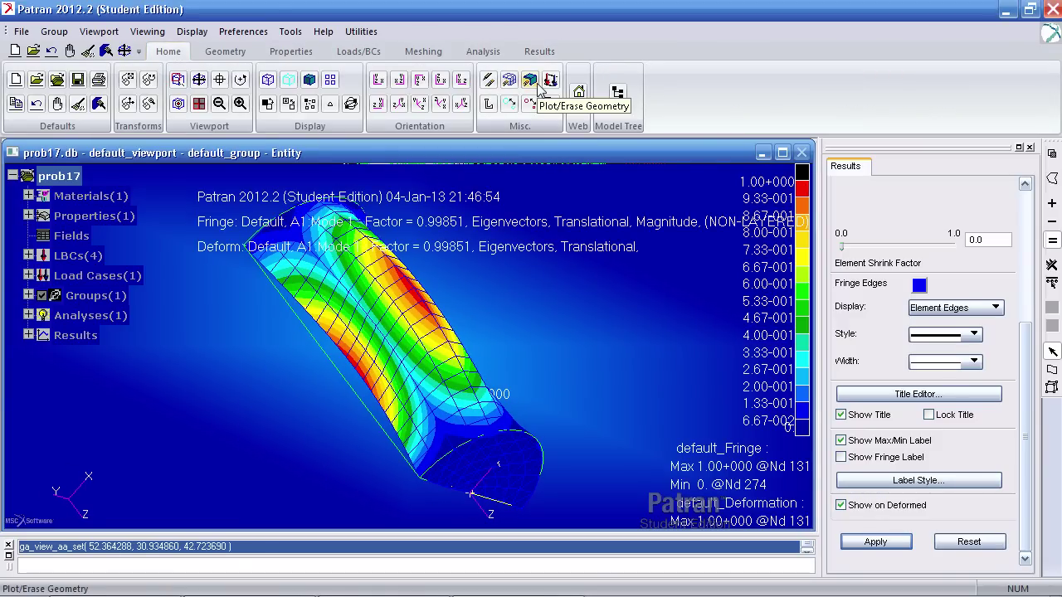
middle_click_drag(373, 324, 281, 314)
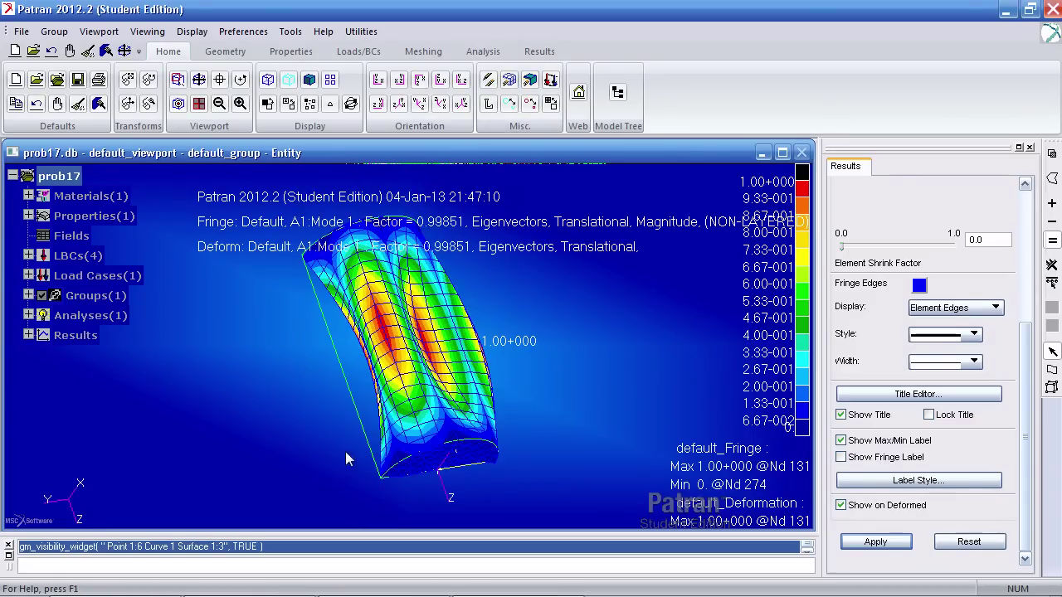
middle_click_drag(345, 451, 355, 424)
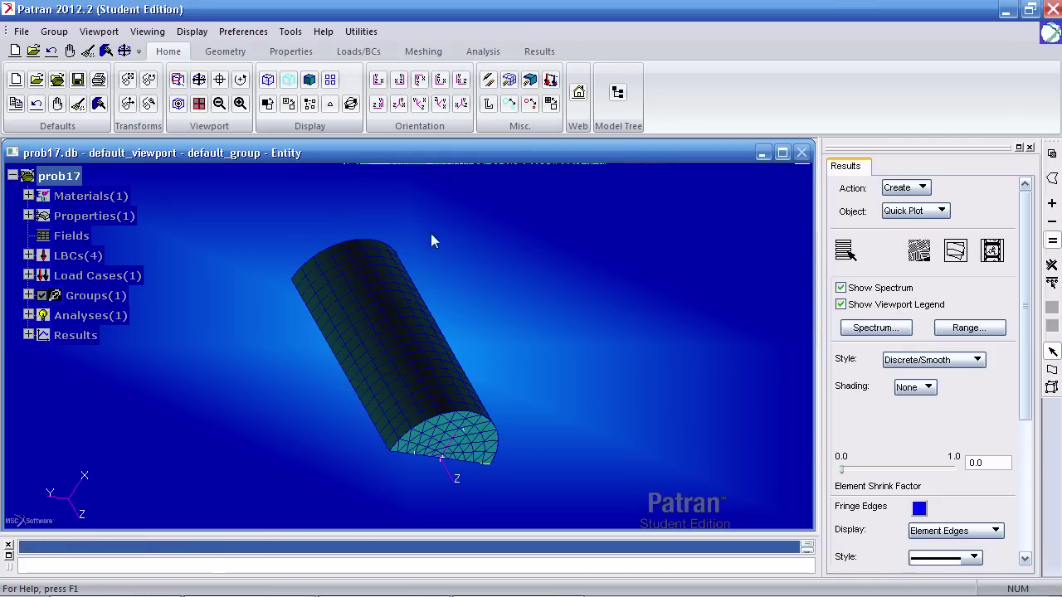
left_click(516, 108)
middle_click_drag(540, 213, 528, 112)
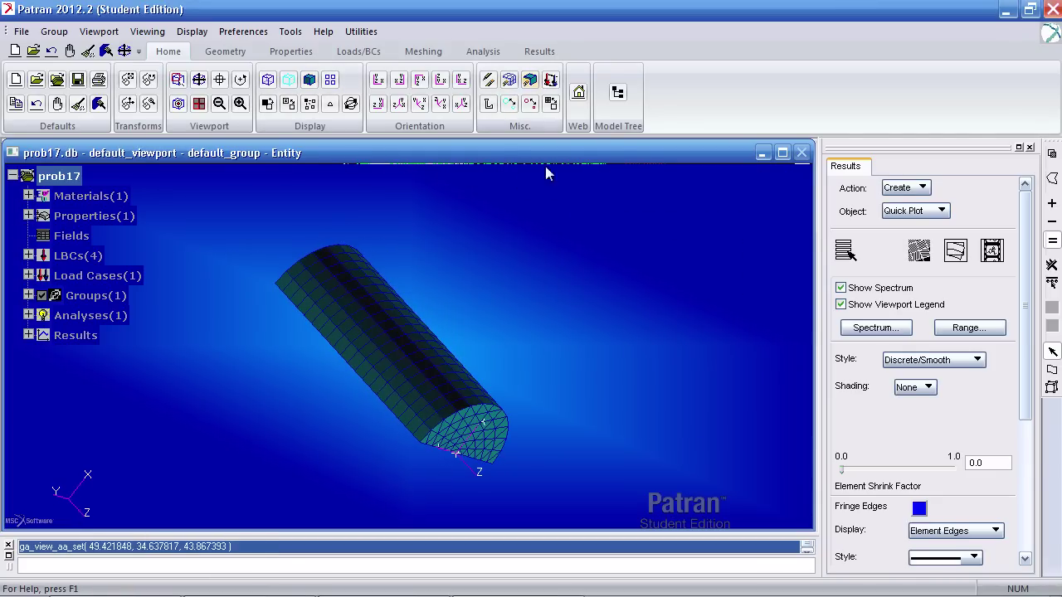
middle_click_drag(481, 299, 438, 314)
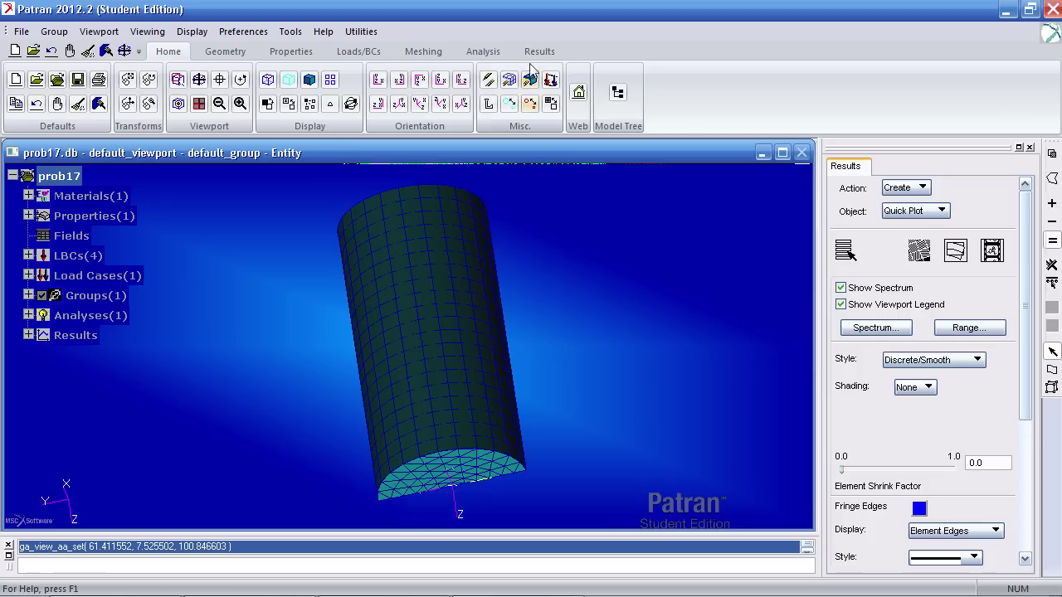
middle_click_drag(512, 271, 498, 282)
Replot the Mode 1 translational eigenvectors and examine the buckled shell from several angles.
left_click(849, 259)
scroll(954, 415, "down", 3)
left_click(921, 542)
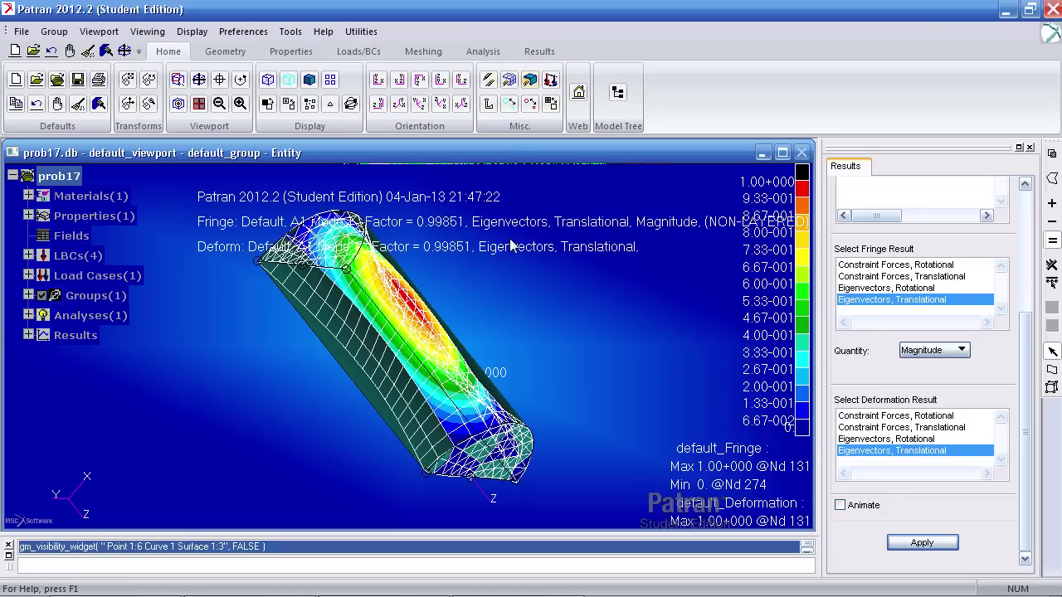
middle_click_drag(516, 243, 720, 218)
middle_click_drag(686, 257, 580, 279)
Open the file commands for the prob17 database.
left_click(22, 31)
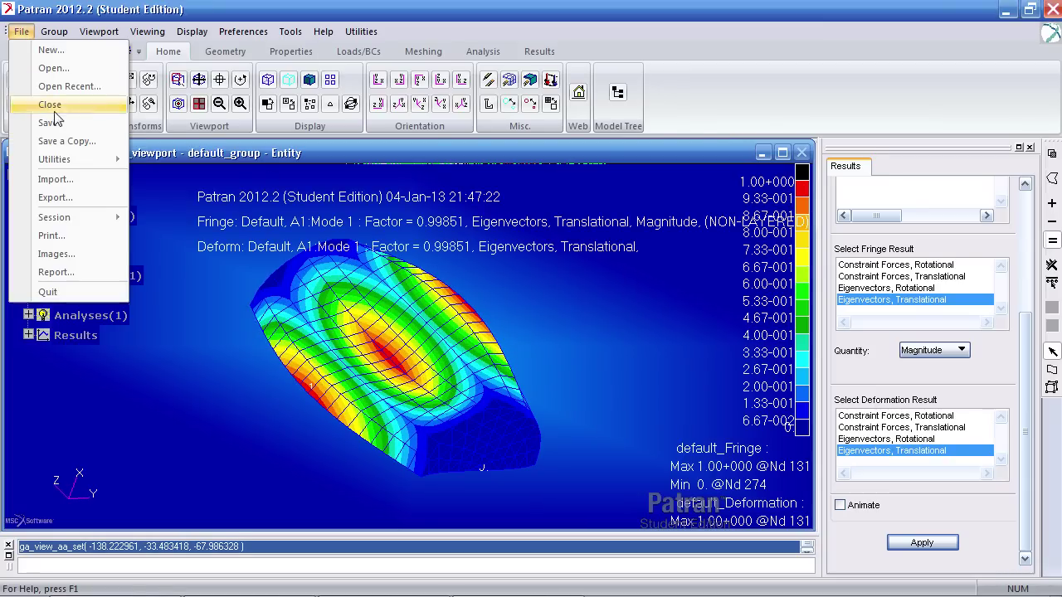